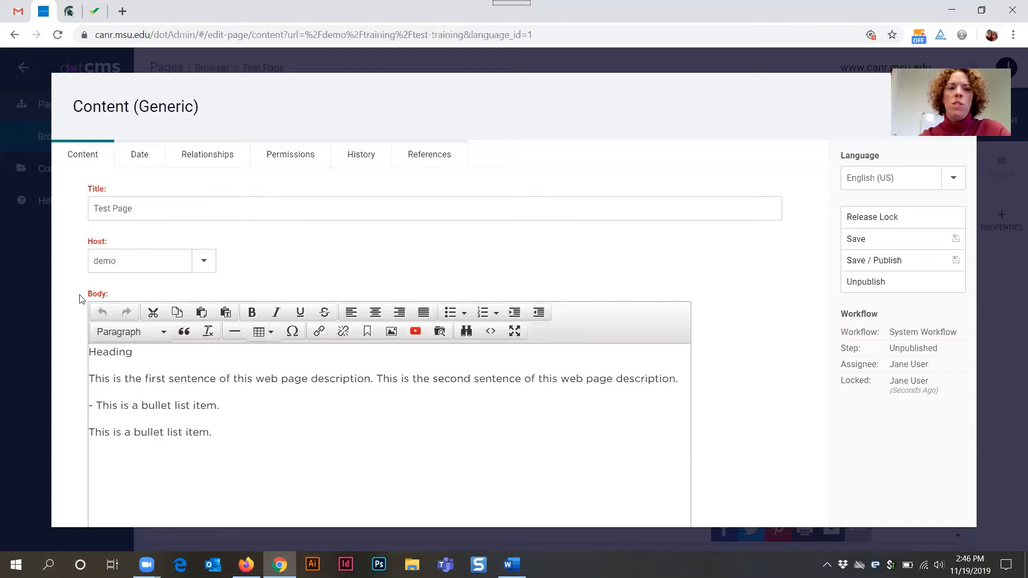
# - Examine the Body editor's formatting toolbar and the Content (Generic) editing form
pyautogui.moveTo(80, 299); pyautogui.dragTo(561, 330)
pyautogui.click(121, 296)
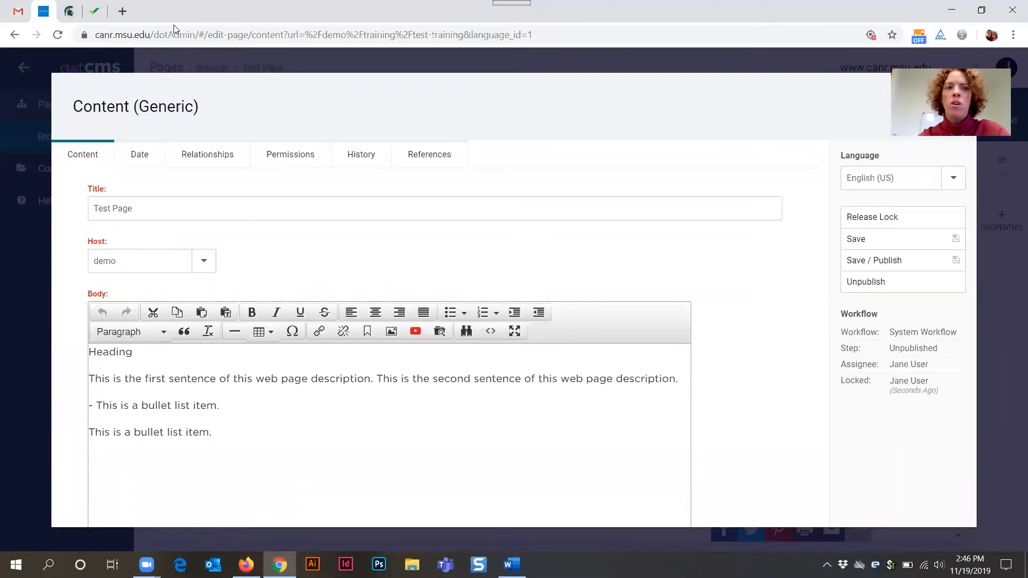
pyautogui.moveTo(74, 104); pyautogui.dragTo(239, 120)
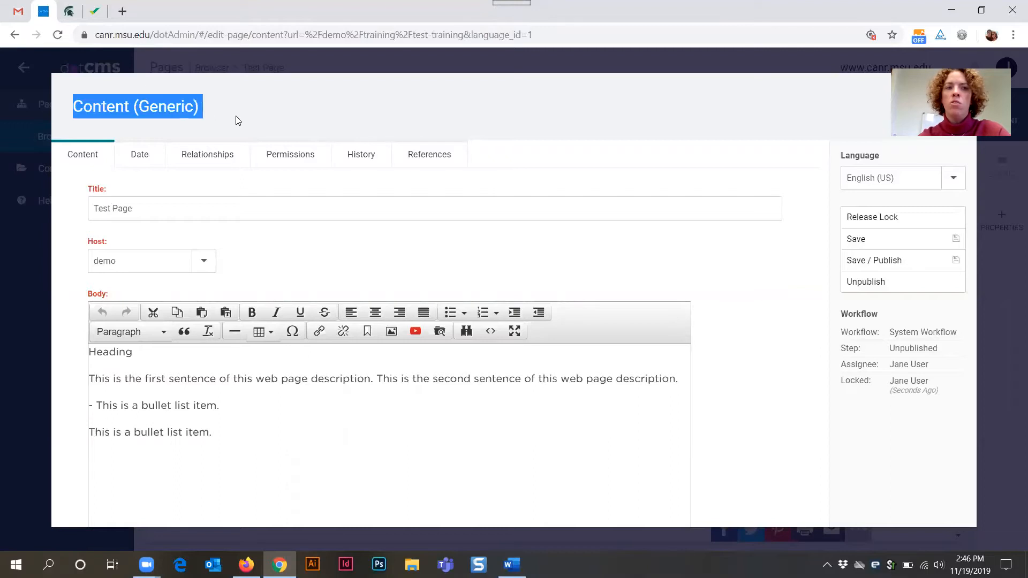
pyautogui.click(451, 410)
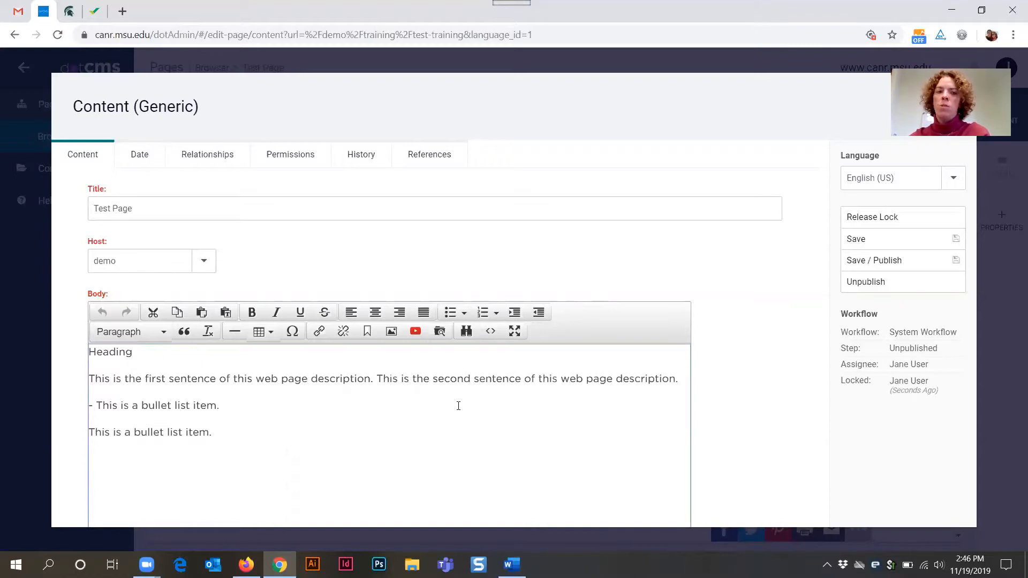
# - Highlight the two list-item lines in the body text to identify them
pyautogui.moveTo(217, 438); pyautogui.dragTo(150, 434)
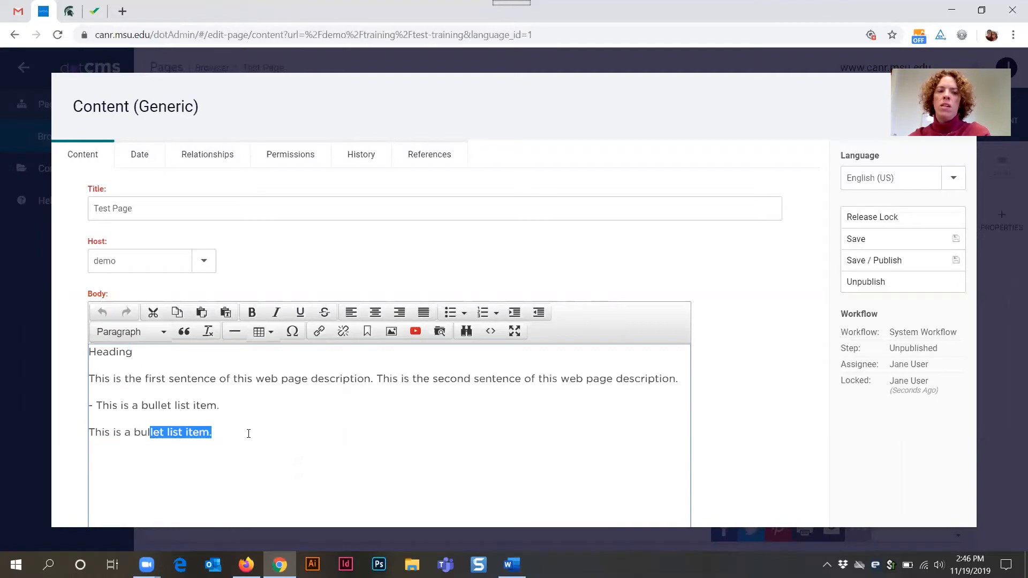
pyautogui.click(248, 433)
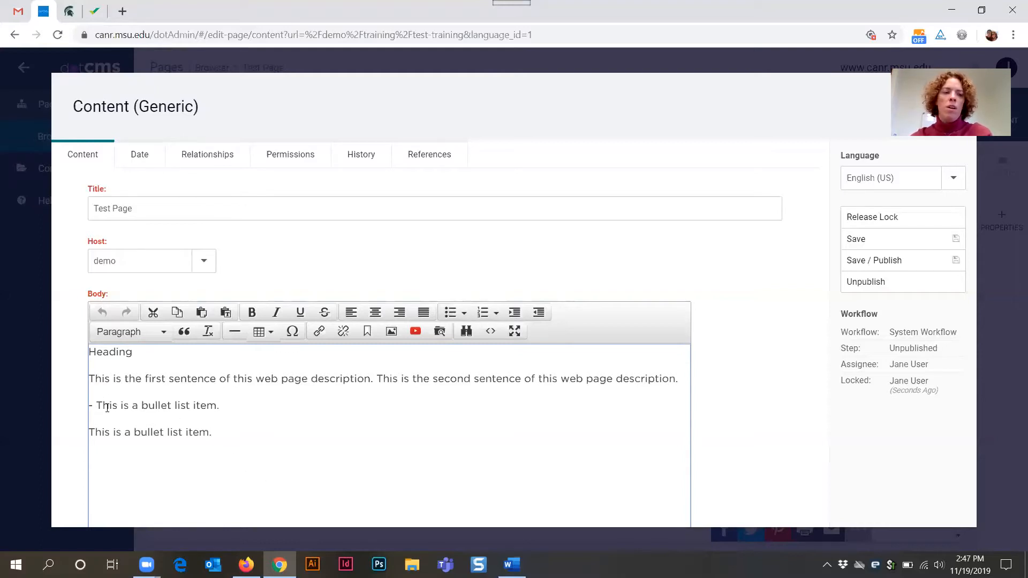
pyautogui.moveTo(91, 403); pyautogui.dragTo(241, 432)
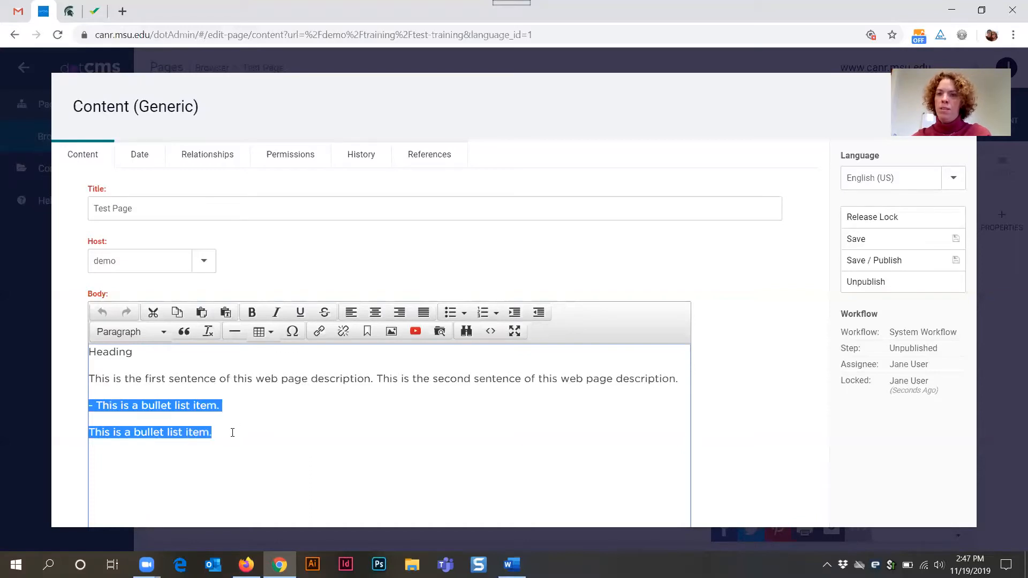
pyautogui.click(232, 433)
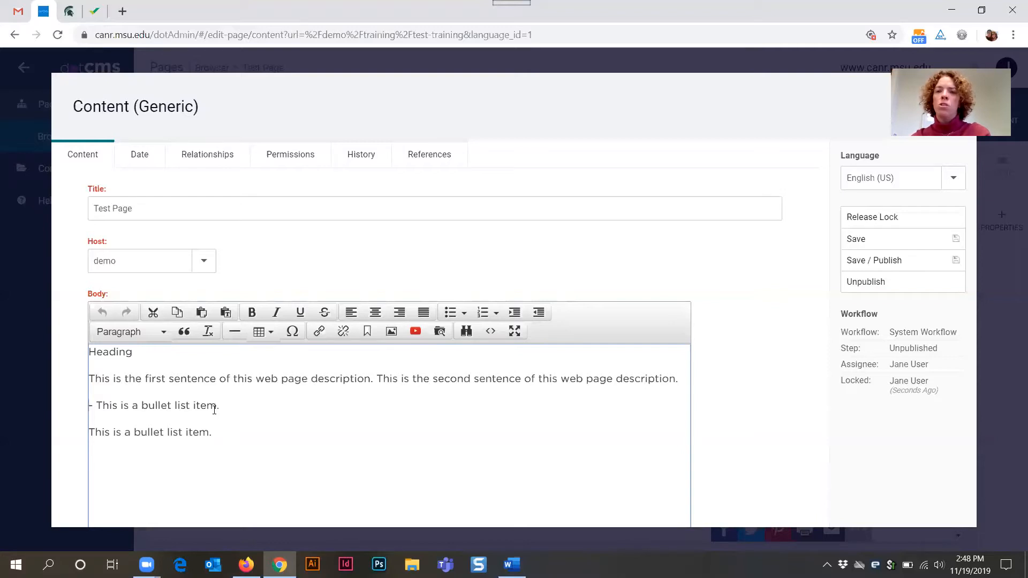
# - Turn the '- This is a bullet list item.' line into a bulleted list item and remove its hyphen
pyautogui.moveTo(89, 406); pyautogui.dragTo(93, 405)
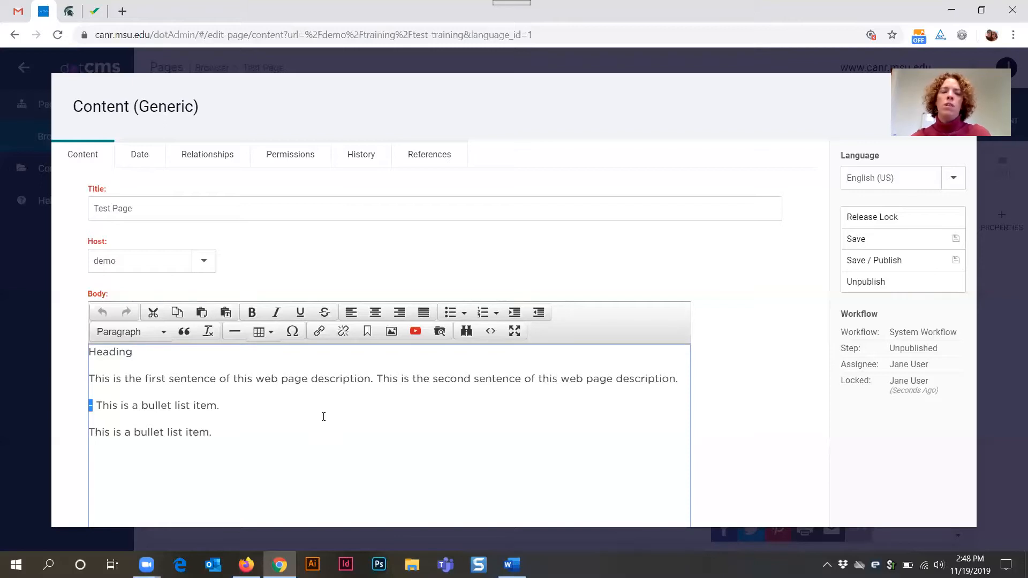
pyautogui.click(93, 407)
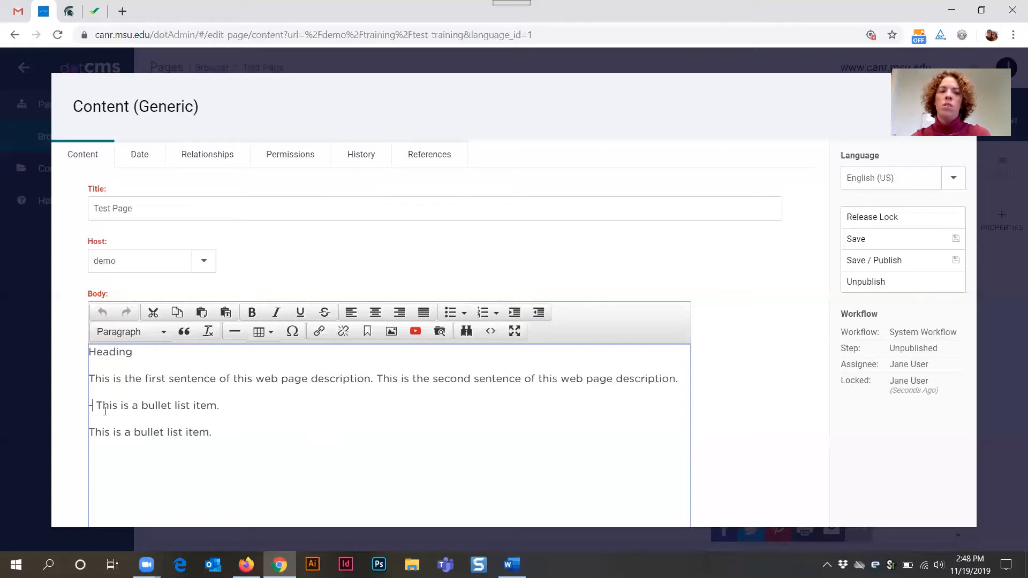
pyautogui.moveTo(95, 407); pyautogui.dragTo(88, 407)
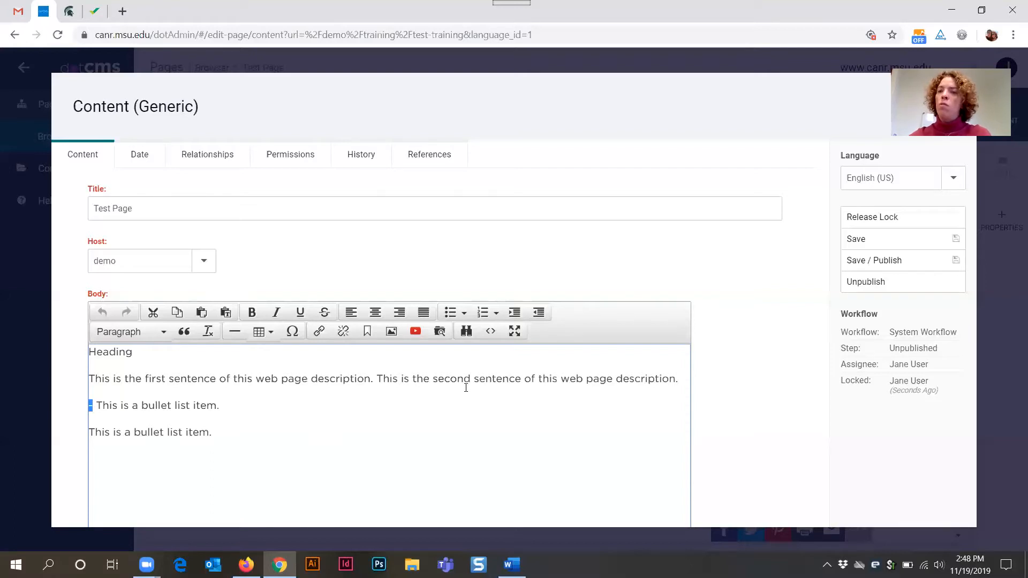
pyautogui.click(450, 314)
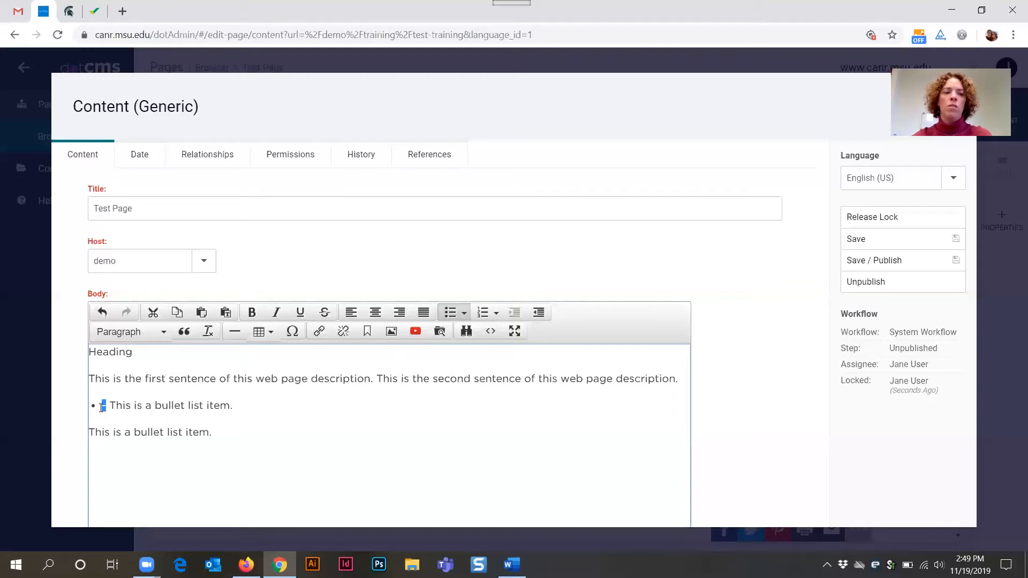
pyautogui.press('Delete')
pyautogui.press('Delete')
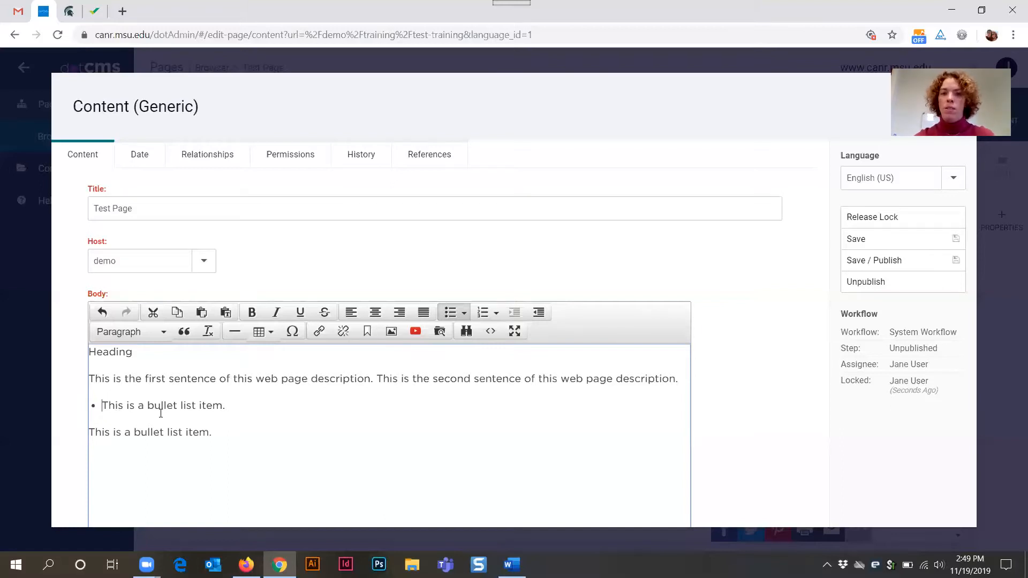
# - Join the last 'This is a bullet list item.' line into the bulleted list as a second item
pyautogui.click(91, 432)
pyautogui.press('BackSpace')
pyautogui.press('Return')
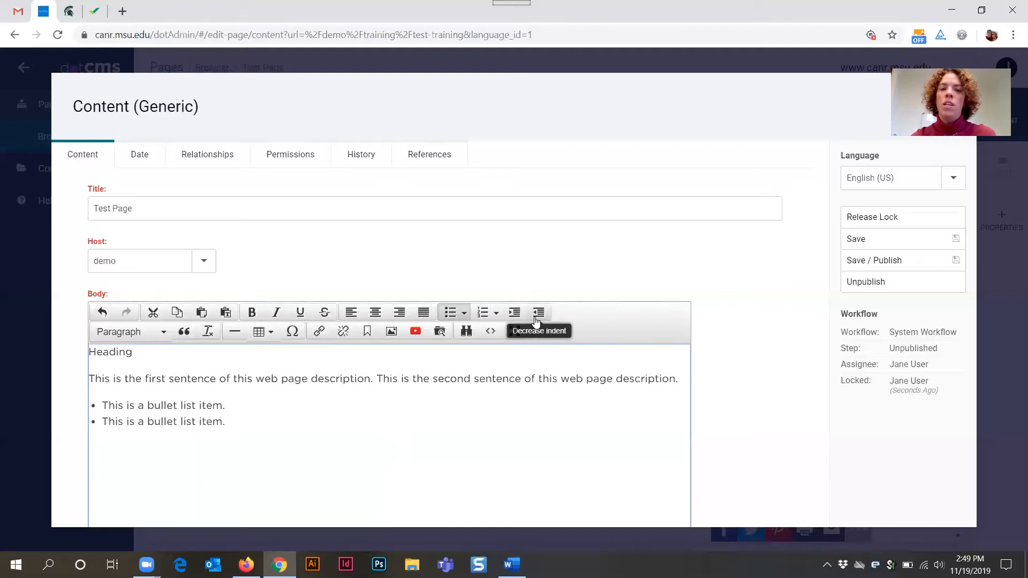
pyautogui.moveTo(91, 378); pyautogui.dragTo(695, 382)
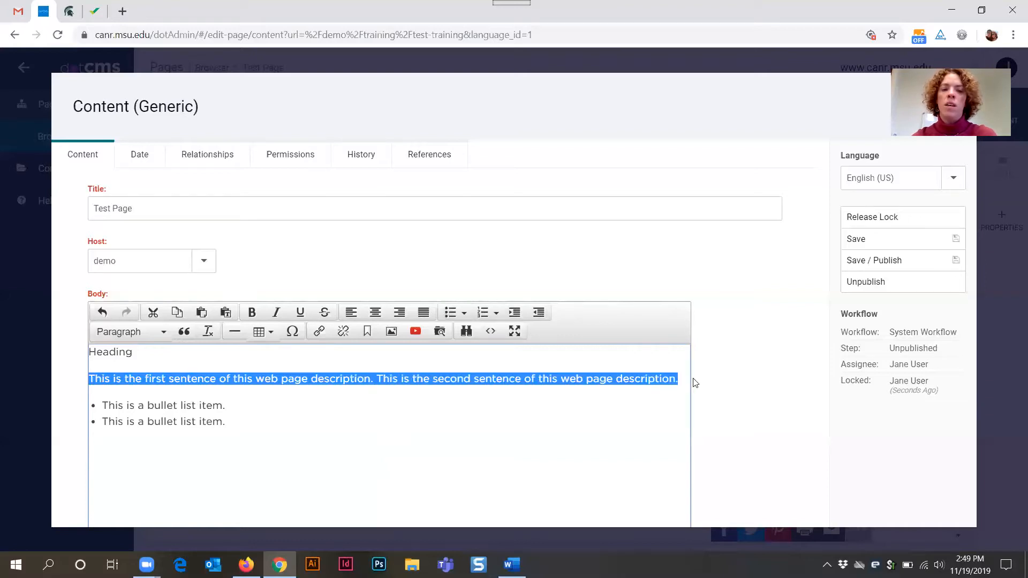
pyautogui.click(515, 314)
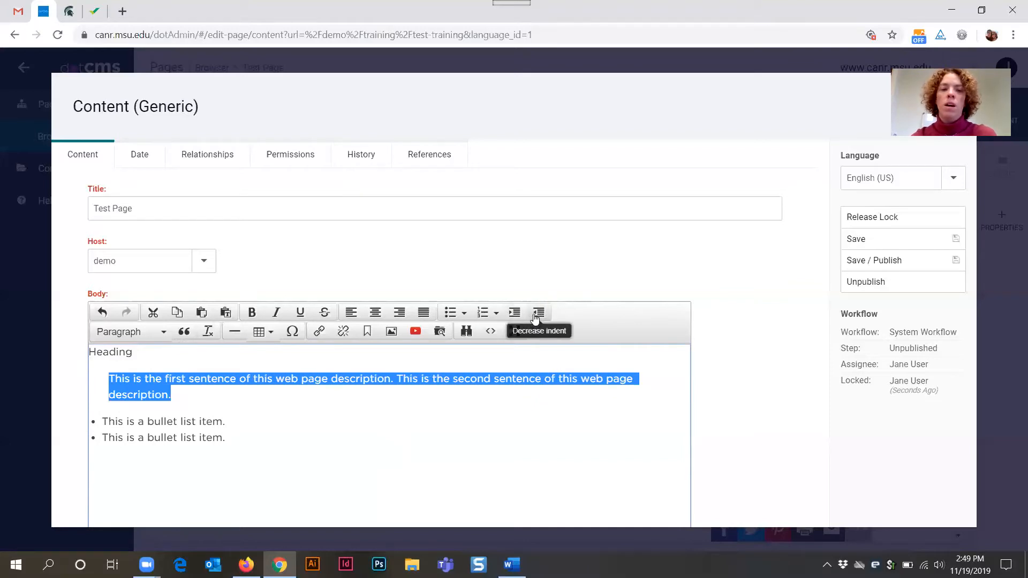
pyautogui.click(536, 317)
pyautogui.click(416, 407)
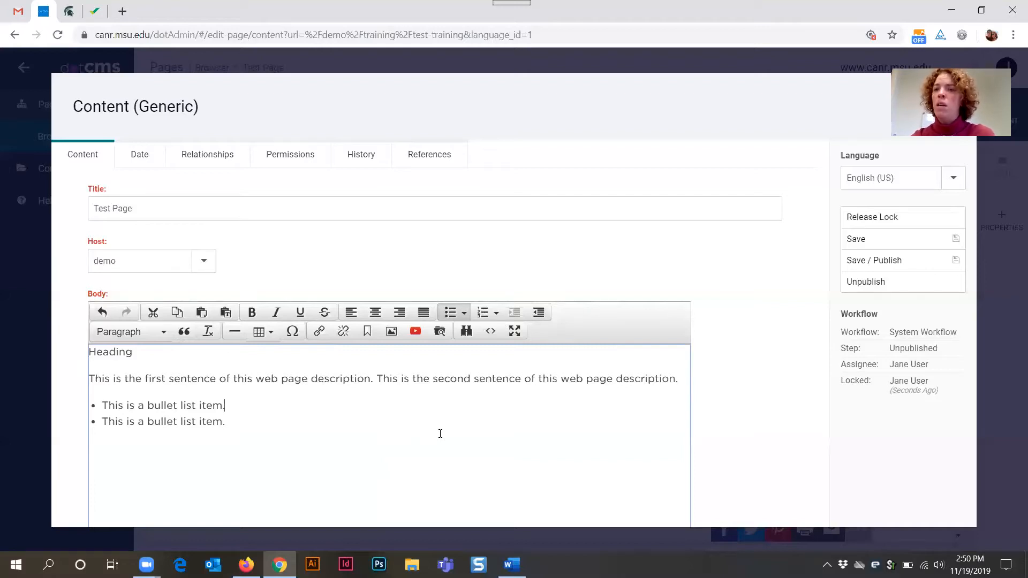
# - Set the first bullet item's block format to Paragraph
pyautogui.click(163, 336)
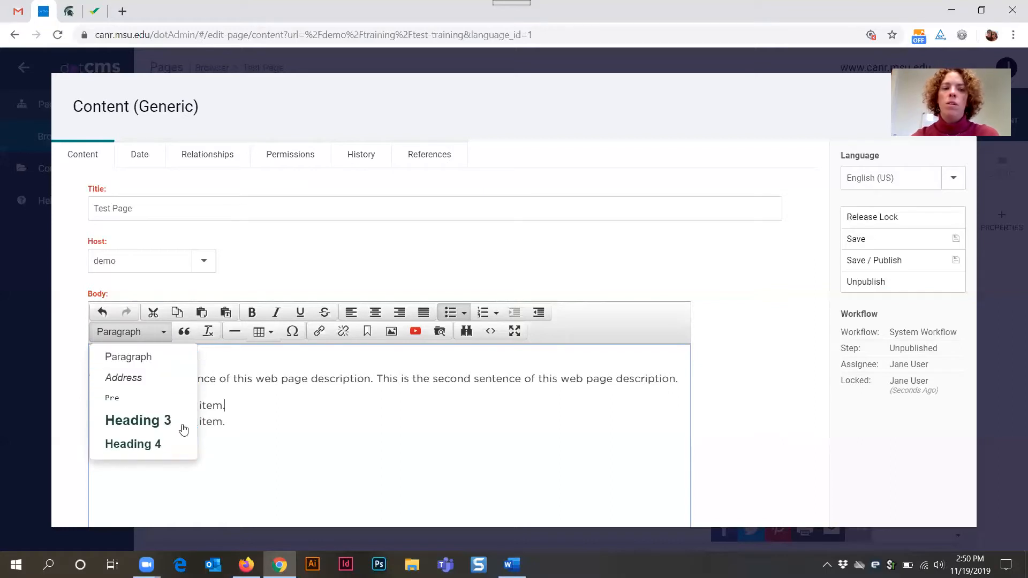
pyautogui.click(180, 363)
pyautogui.click(156, 379)
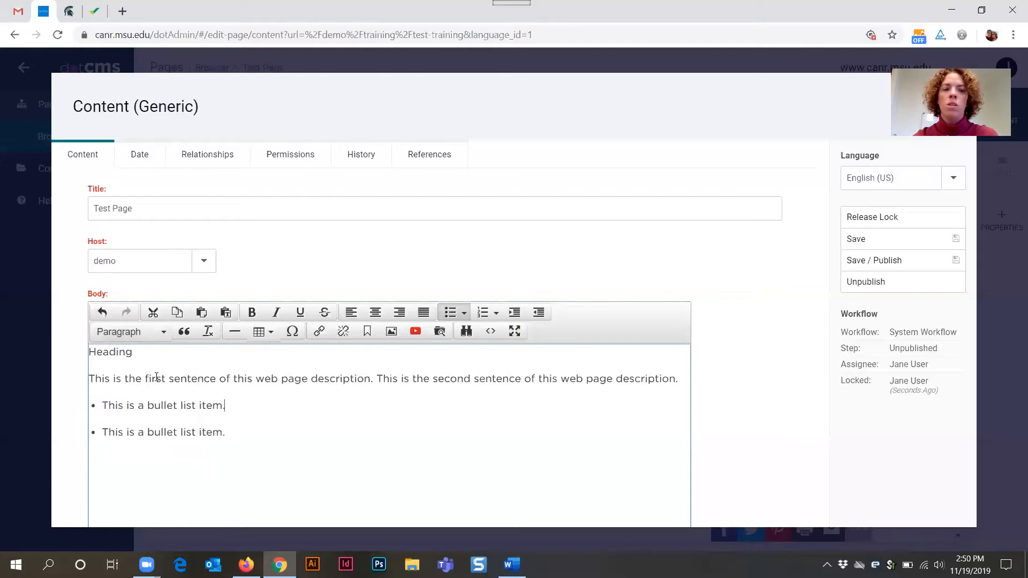
pyautogui.click(157, 337)
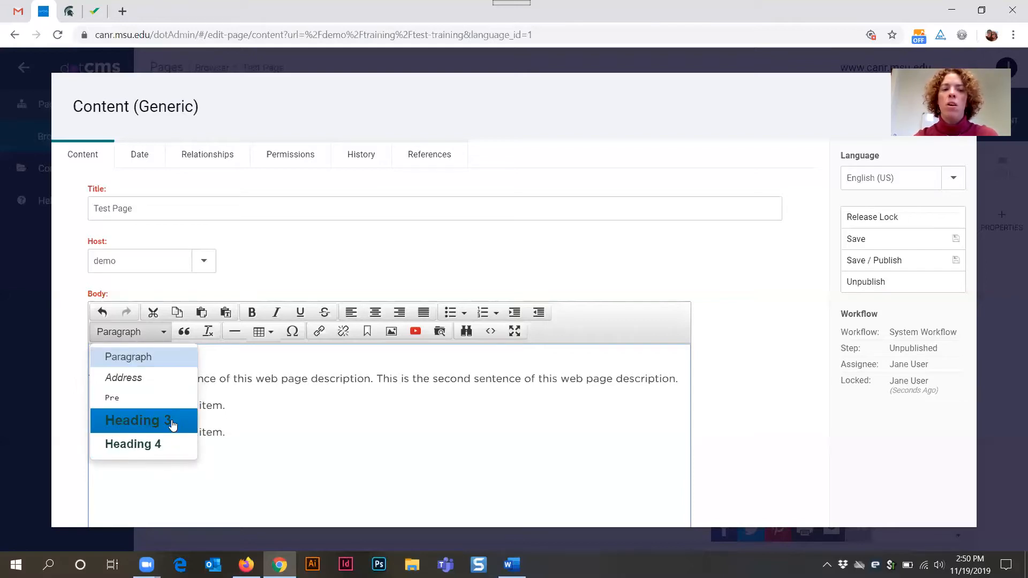
pyautogui.click(266, 405)
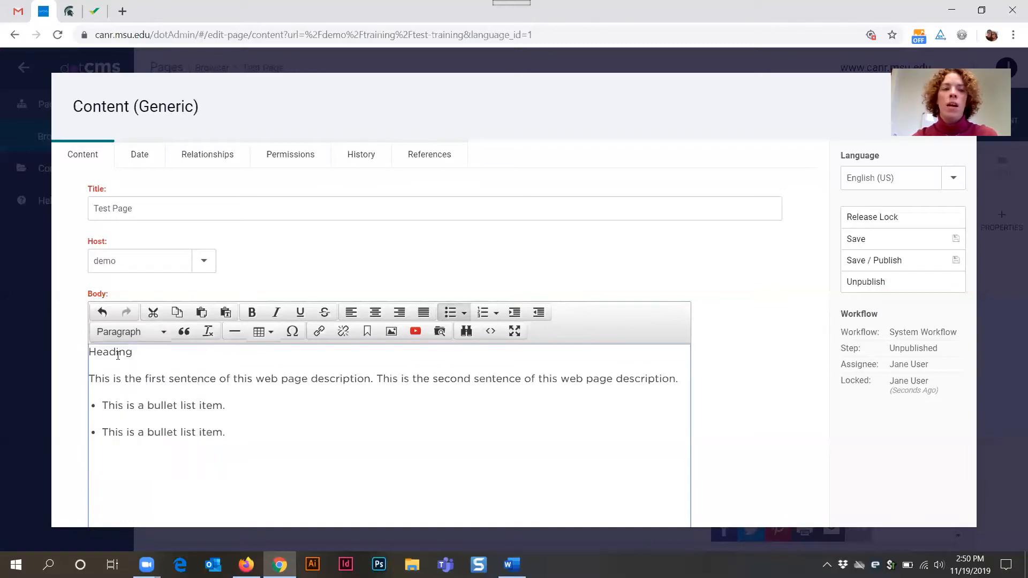
# - Format the 'Heading' line as Heading 3
pyautogui.moveTo(88, 352); pyautogui.dragTo(154, 351)
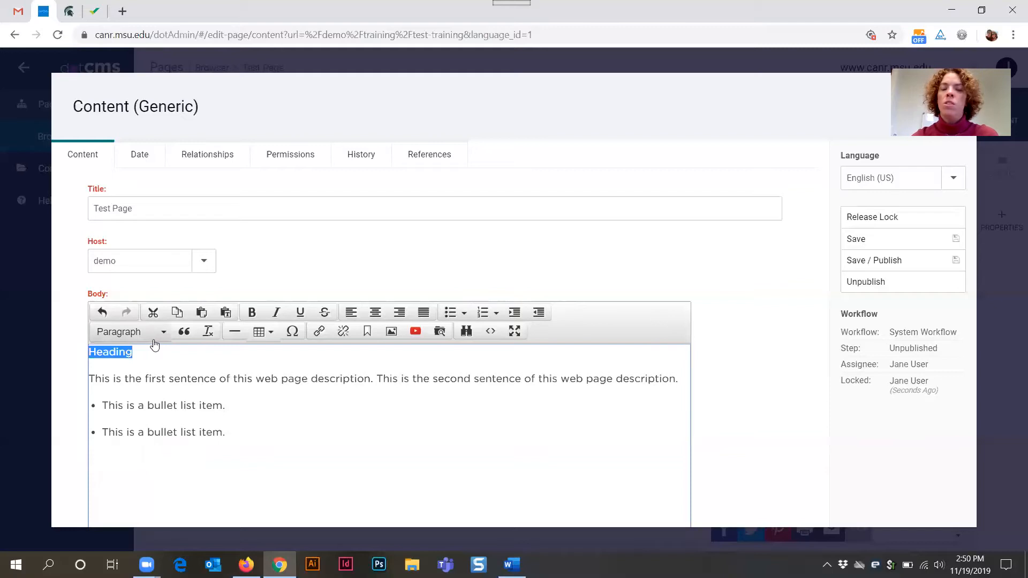
pyautogui.click(142, 333)
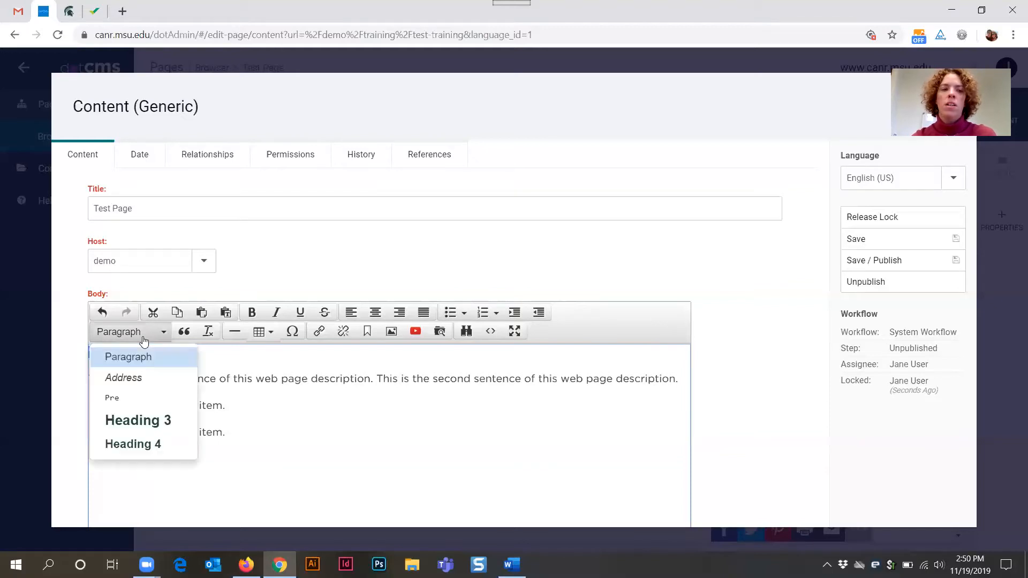
pyautogui.click(174, 425)
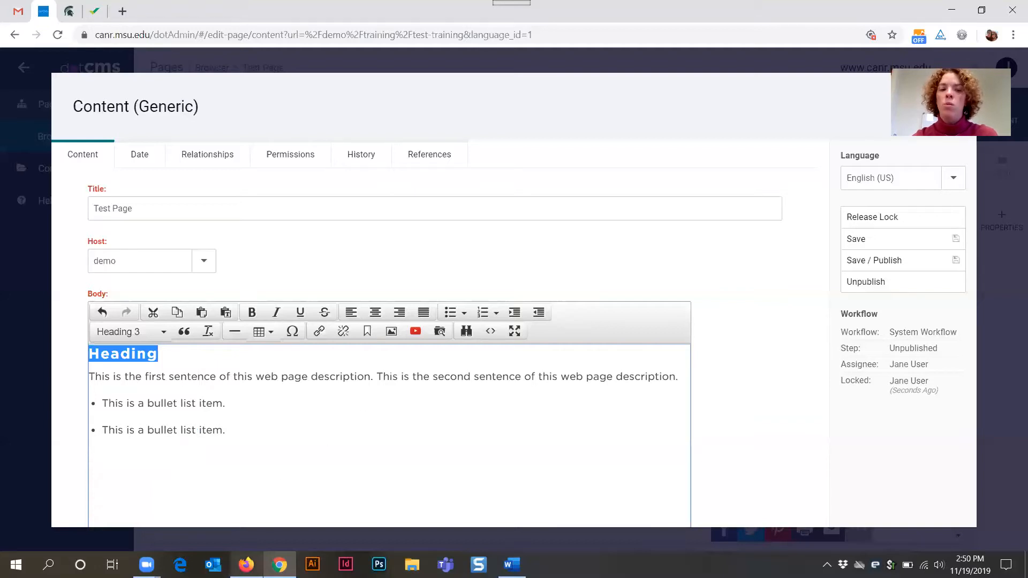
# - Switch to Firefox and examine the title and heading styles on the webinar event page
pyautogui.click(247, 564)
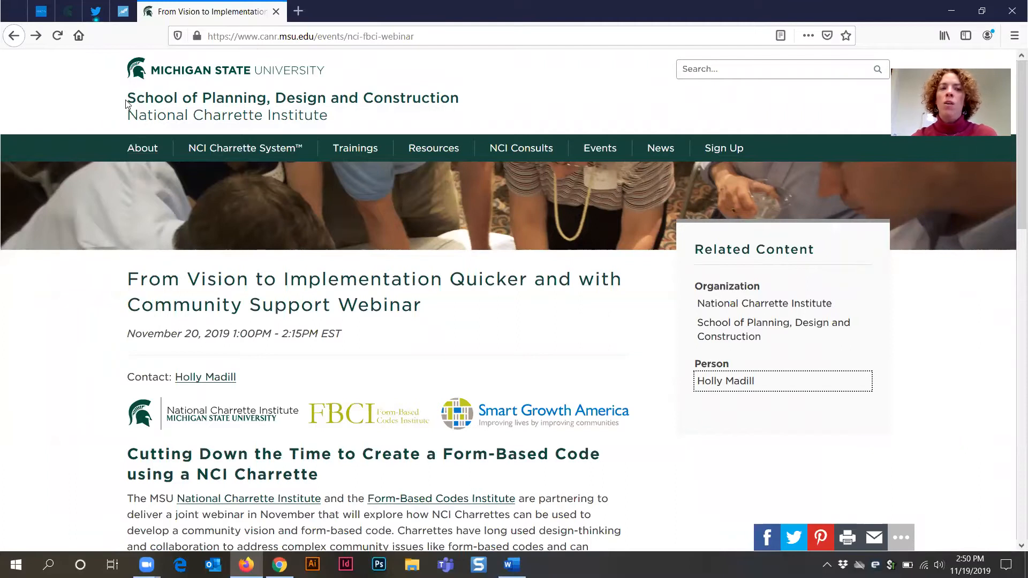
pyautogui.moveTo(126, 102); pyautogui.dragTo(482, 102)
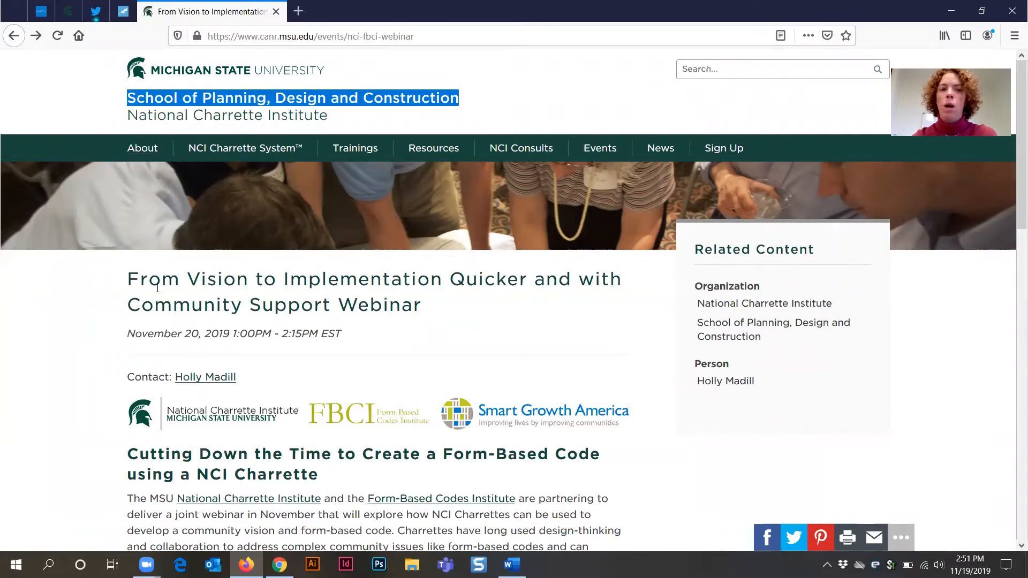
pyautogui.moveTo(124, 281); pyautogui.dragTo(428, 310)
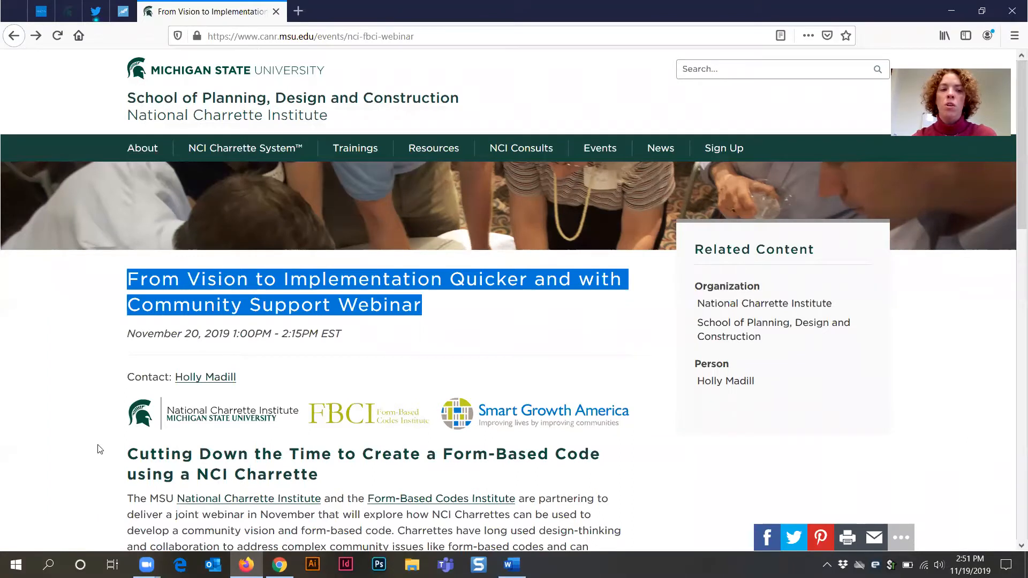
pyautogui.click(128, 458)
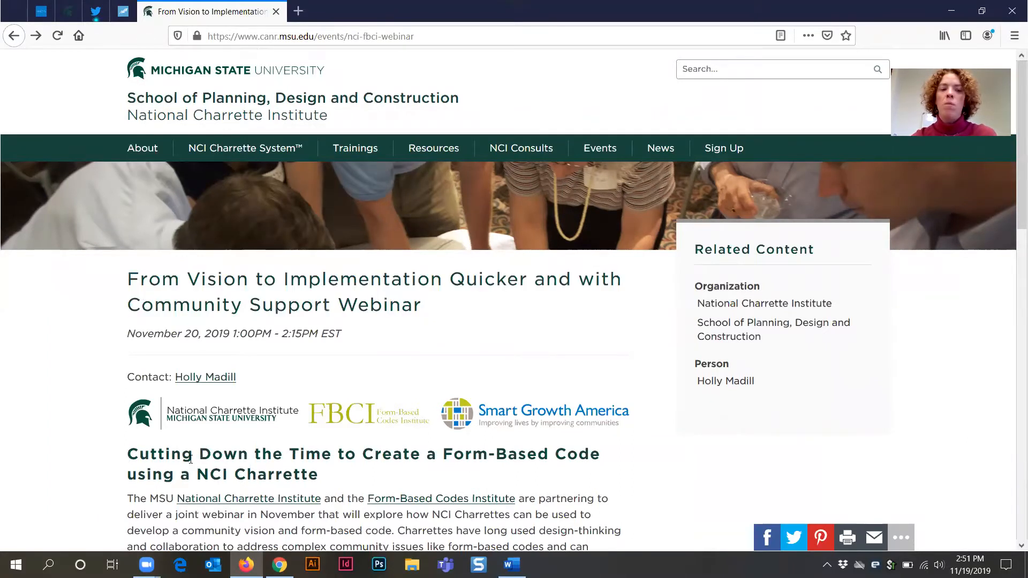
pyautogui.moveTo(190, 458); pyautogui.dragTo(322, 476)
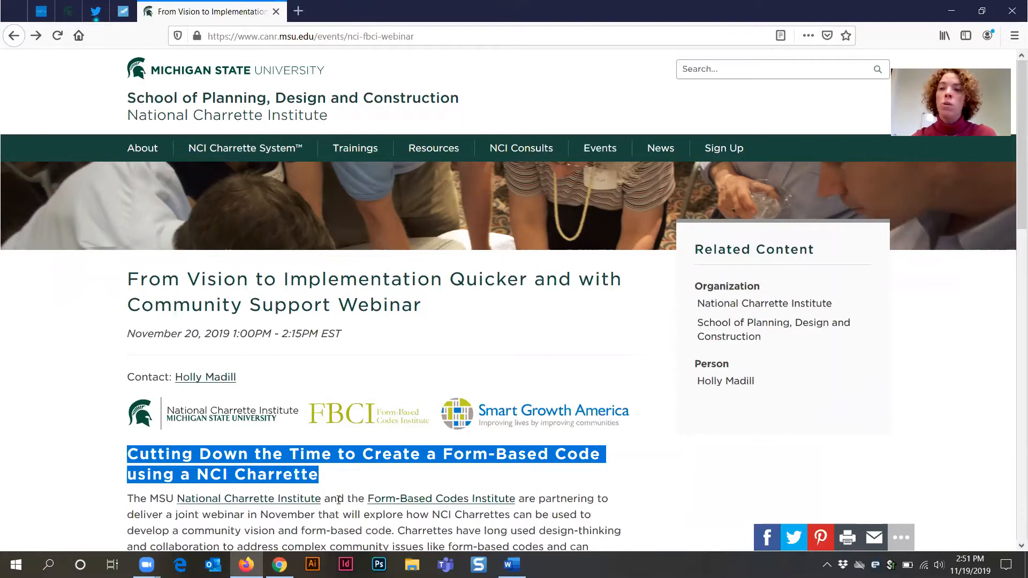
pyautogui.click(953, 12)
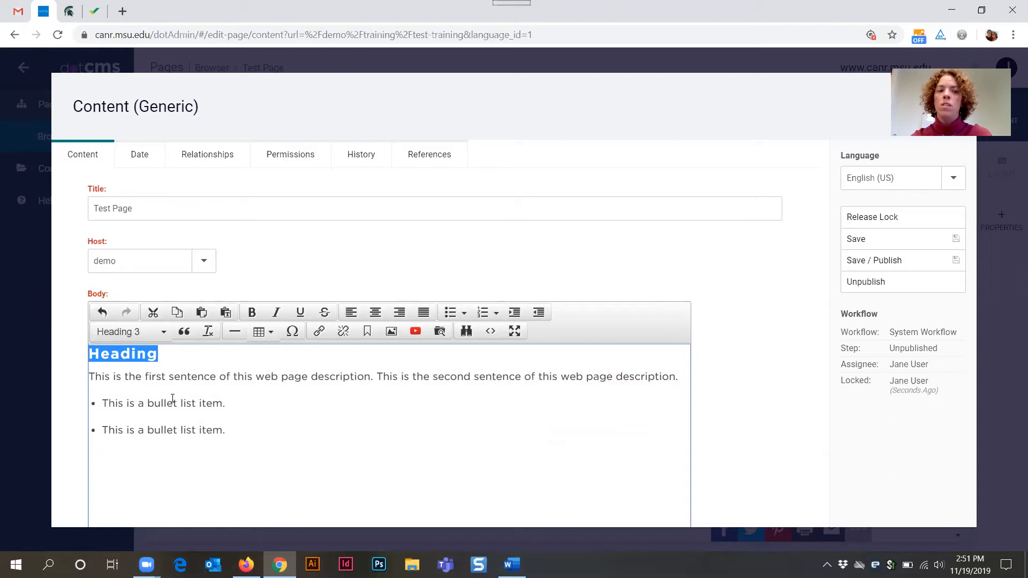
# - Add a new paragraph below the bullet list reading 'Sub-heading'
pyautogui.click(160, 336)
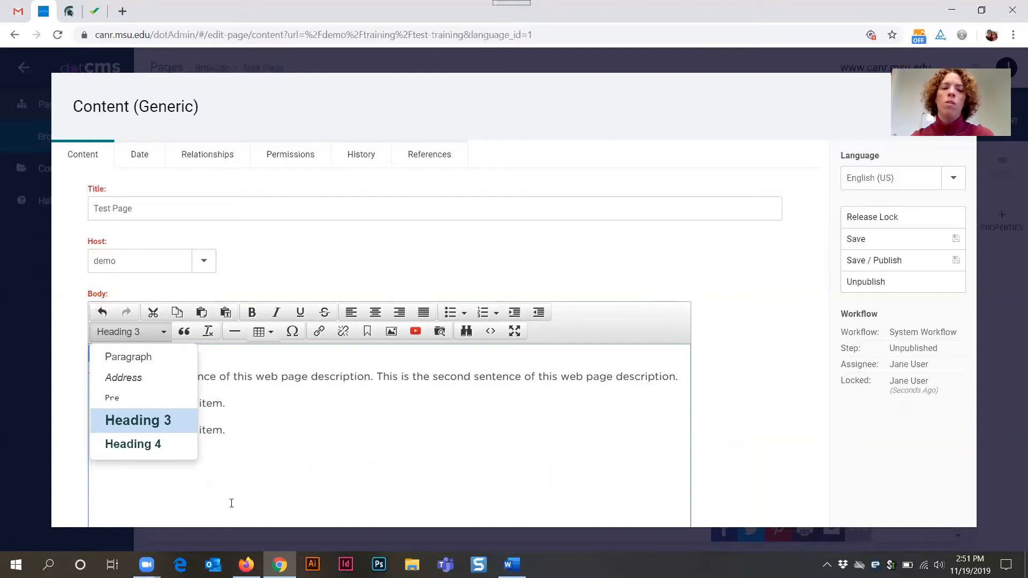
pyautogui.click(257, 397)
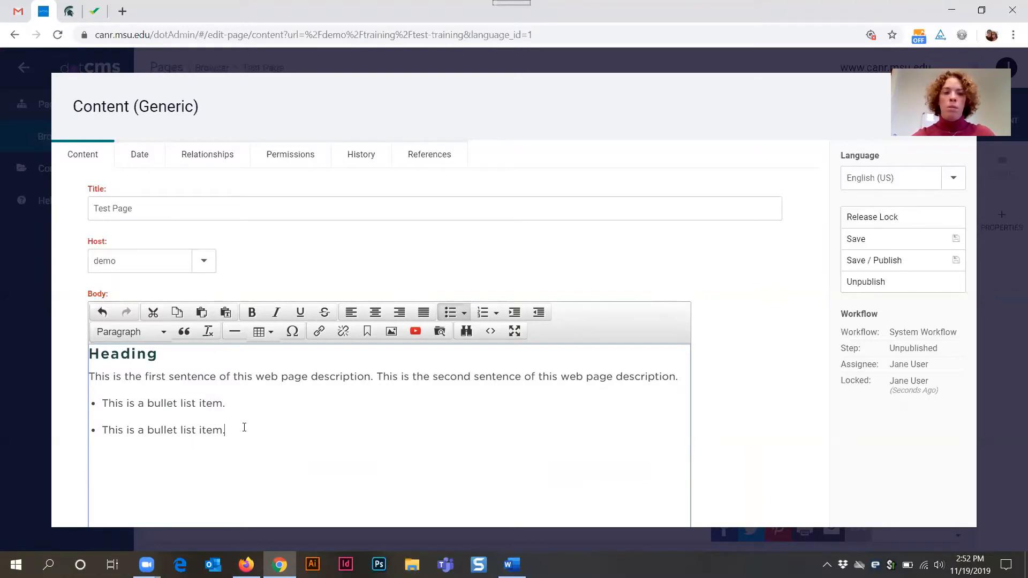
pyautogui.press('Return')
pyautogui.write('Heading')
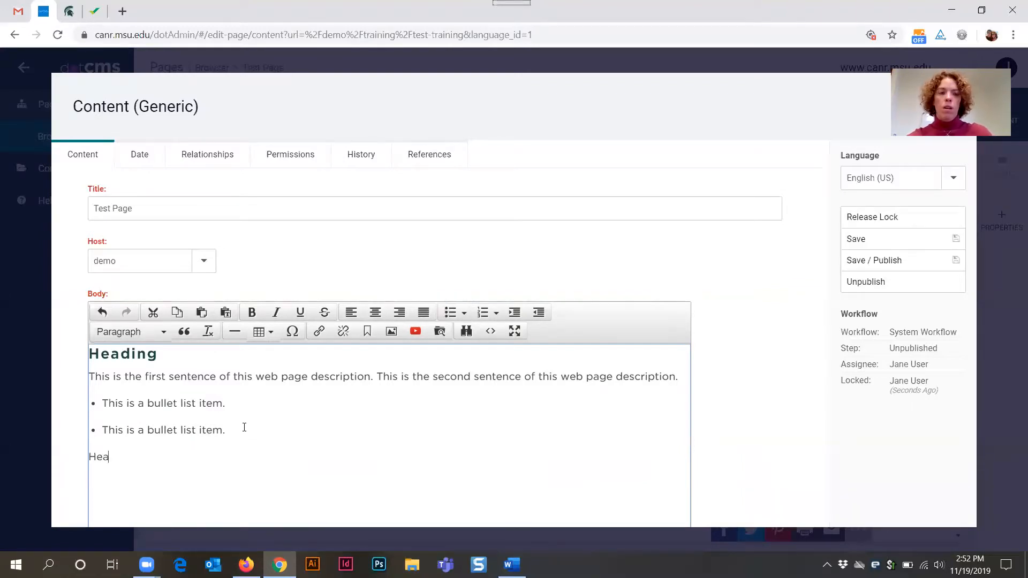
pyautogui.press('BackSpace')
pyautogui.press('BackSpace')
pyautogui.press('BackSpace')
pyautogui.press('BackSpace')
pyautogui.press('BackSpace')
pyautogui.press('BackSpace')
pyautogui.press('BackSpace')
pyautogui.press('BackSpace')
pyautogui.press('BackSpace')
pyautogui.press('BackSpace')
pyautogui.press('BackSpace')
pyautogui.press('BackSpace')
pyautogui.press('BackSpace')
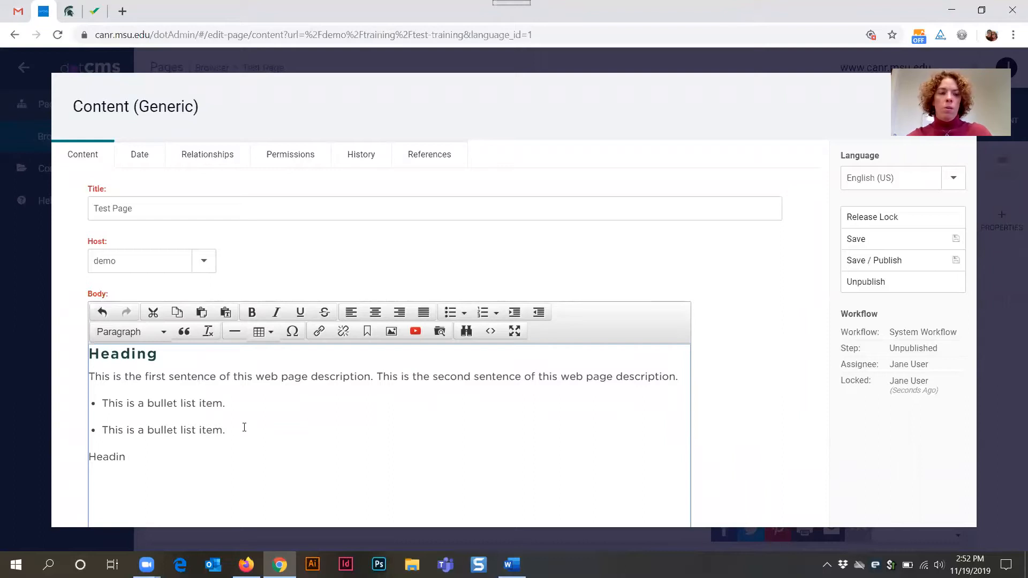
pyautogui.write('s')
pyautogui.press('Return')
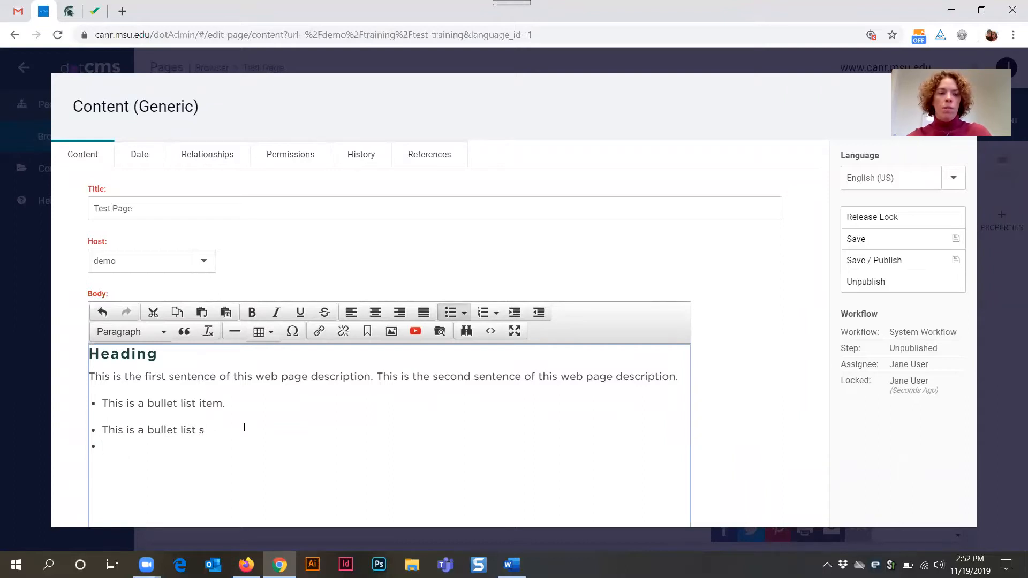
pyautogui.press('Return')
pyautogui.write('Sub-heading')
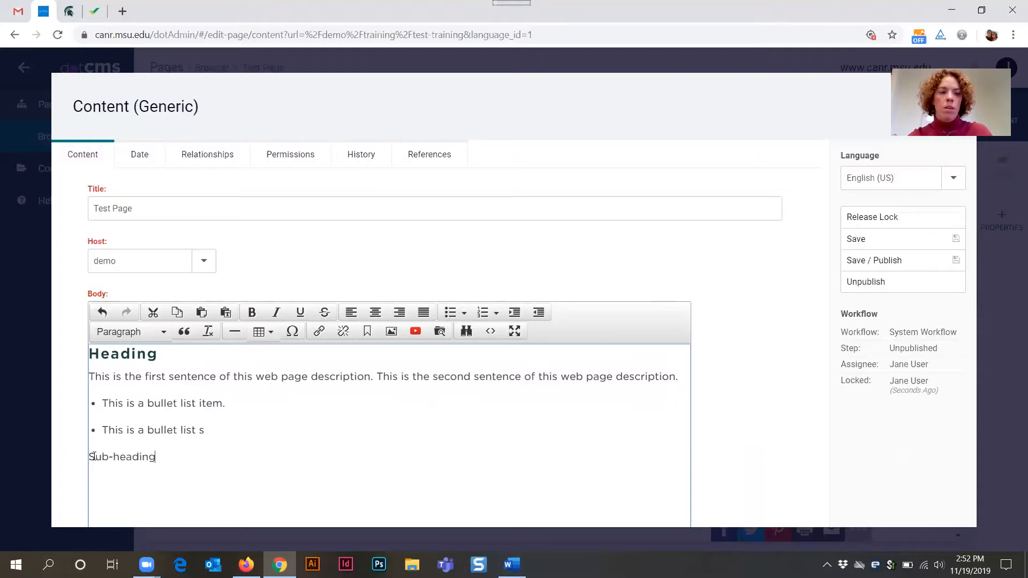
# - Format the 'Sub-heading' line as Heading 4
pyautogui.moveTo(90, 457); pyautogui.dragTo(156, 458)
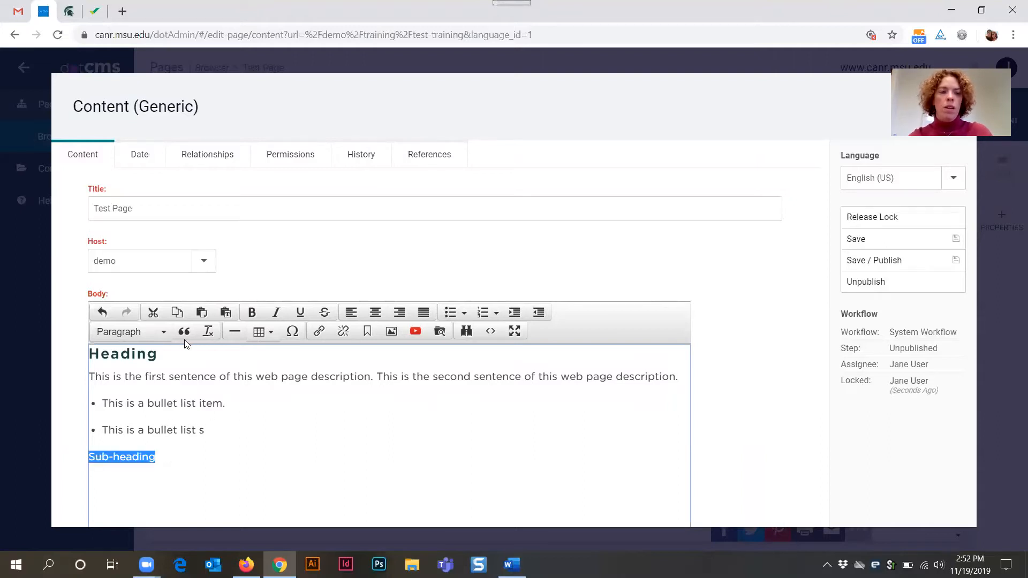
pyautogui.click(152, 332)
pyautogui.click(141, 445)
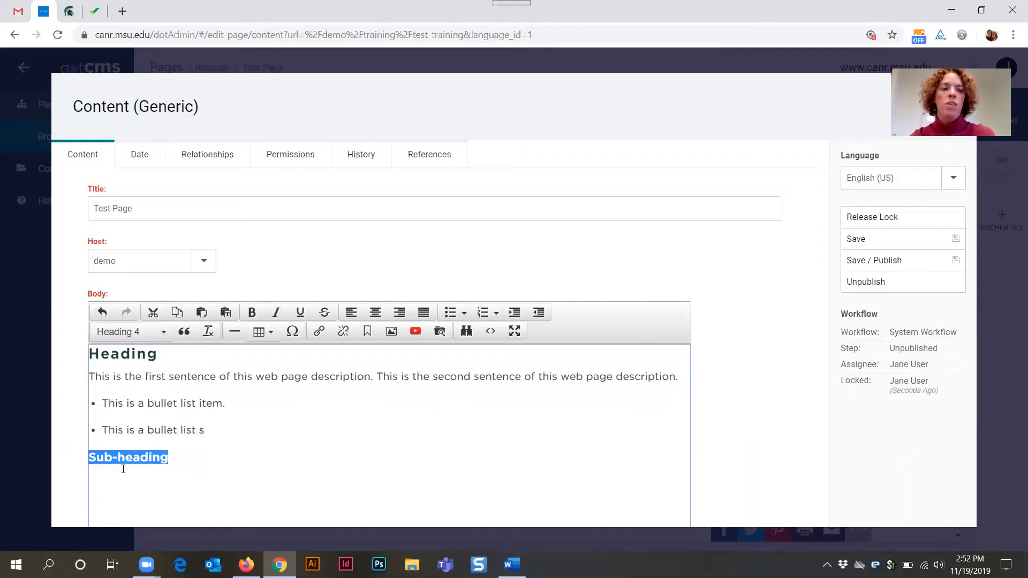
pyautogui.click(140, 357)
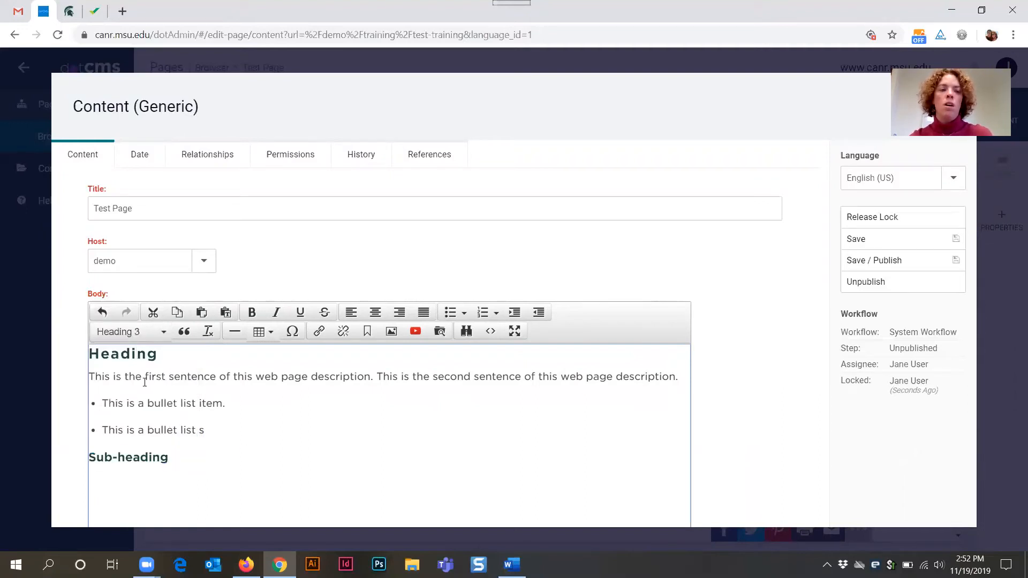
pyautogui.click(144, 457)
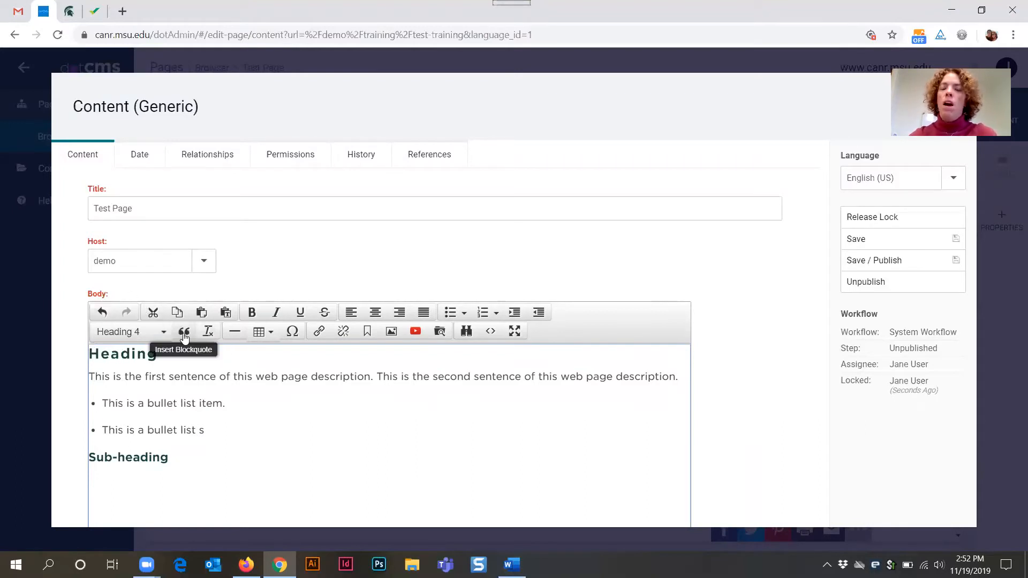
# - Add two empty paragraphs between the bullet list and the 'Sub-heading' line
pyautogui.click(241, 433)
pyautogui.press('Return')
pyautogui.press('Return')
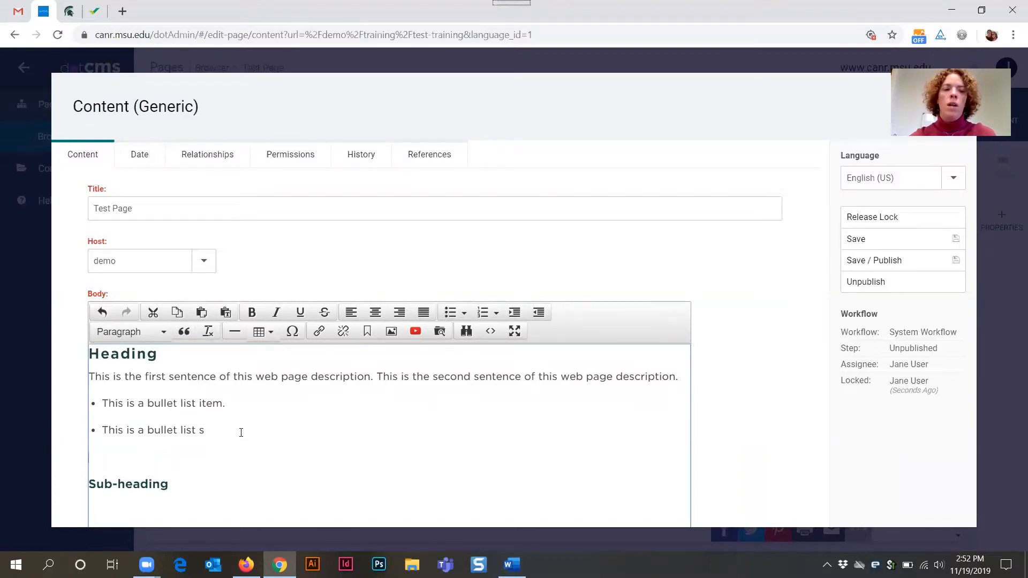
pyautogui.click(184, 332)
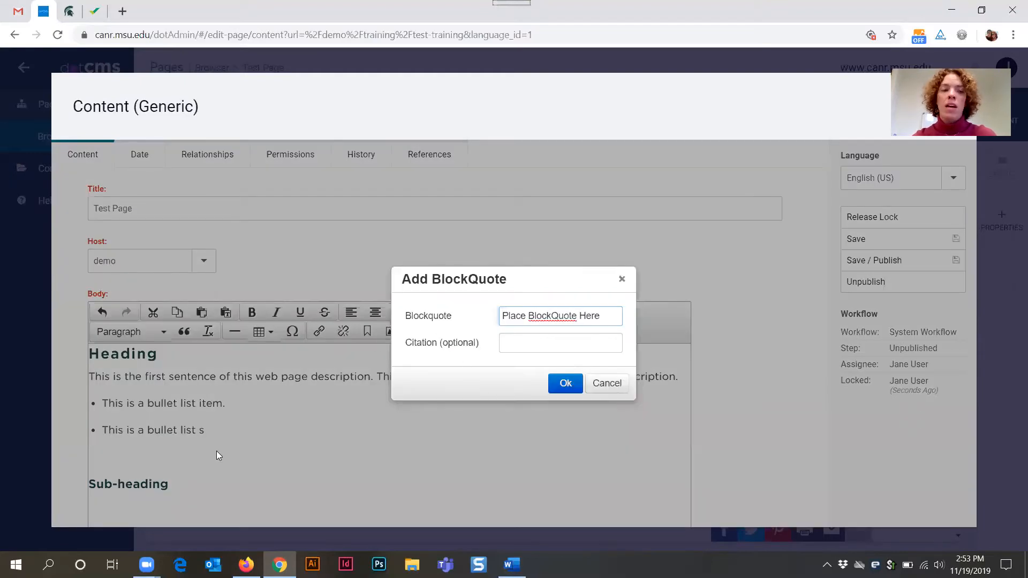
pyautogui.click(607, 383)
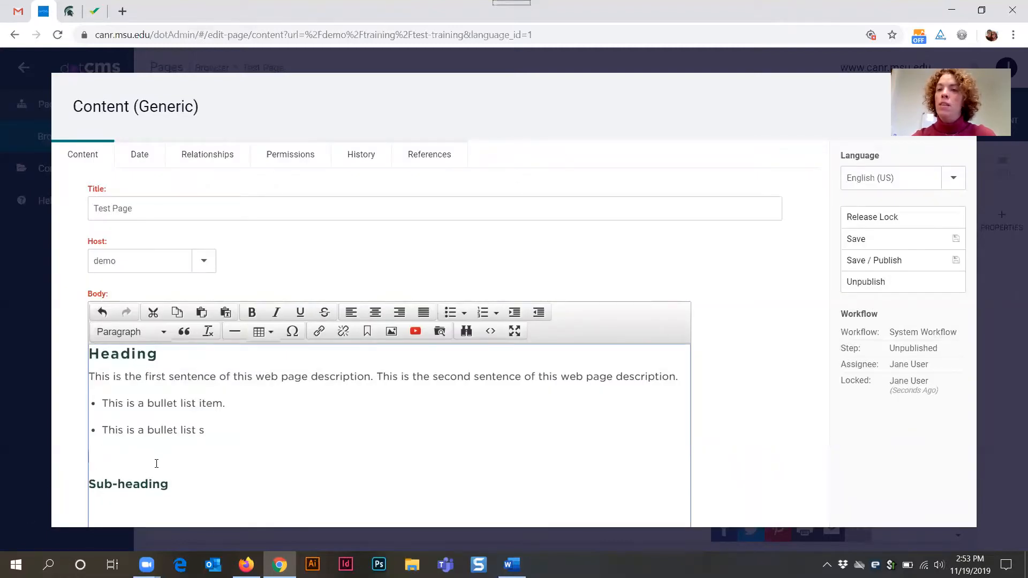
# - Start a blockquote in the empty space and enter 'Sample quote.' as the quote text
pyautogui.click(184, 332)
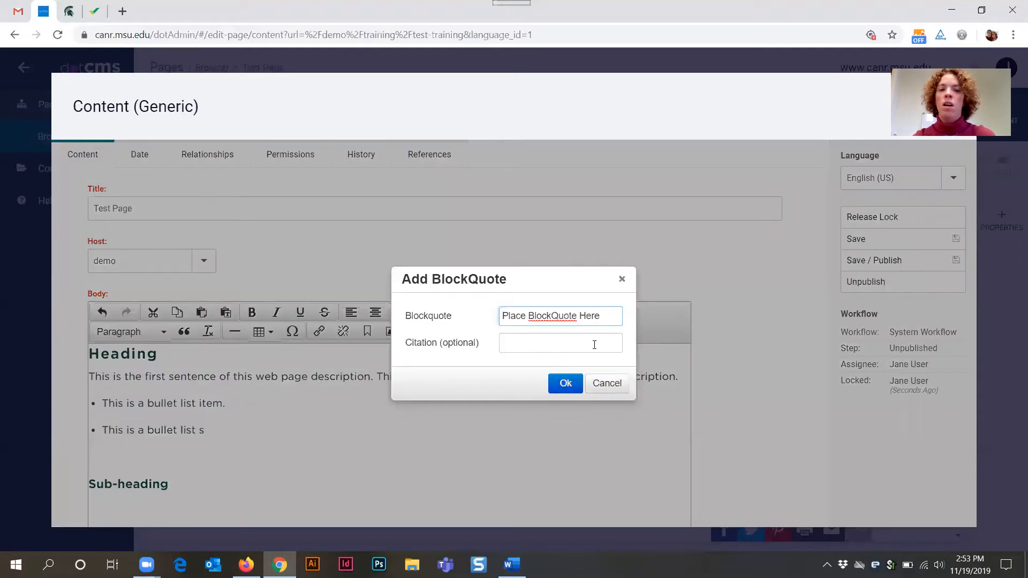
pyautogui.tripleClick(535, 315)
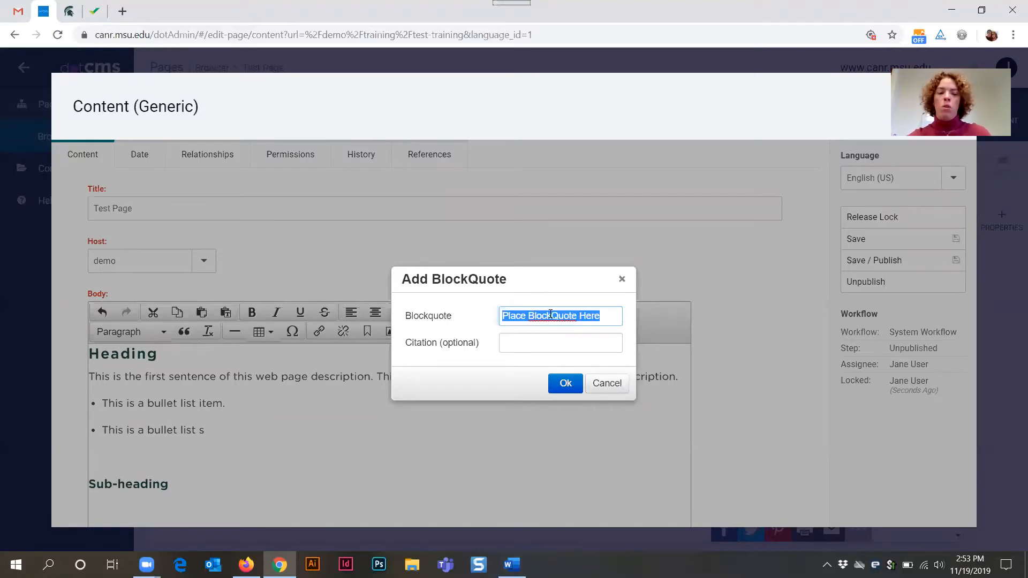
pyautogui.write('Tes')
pyautogui.press('BackSpace')
pyautogui.press('BackSpace')
pyautogui.press('BackSpace')
pyautogui.write('Samm')
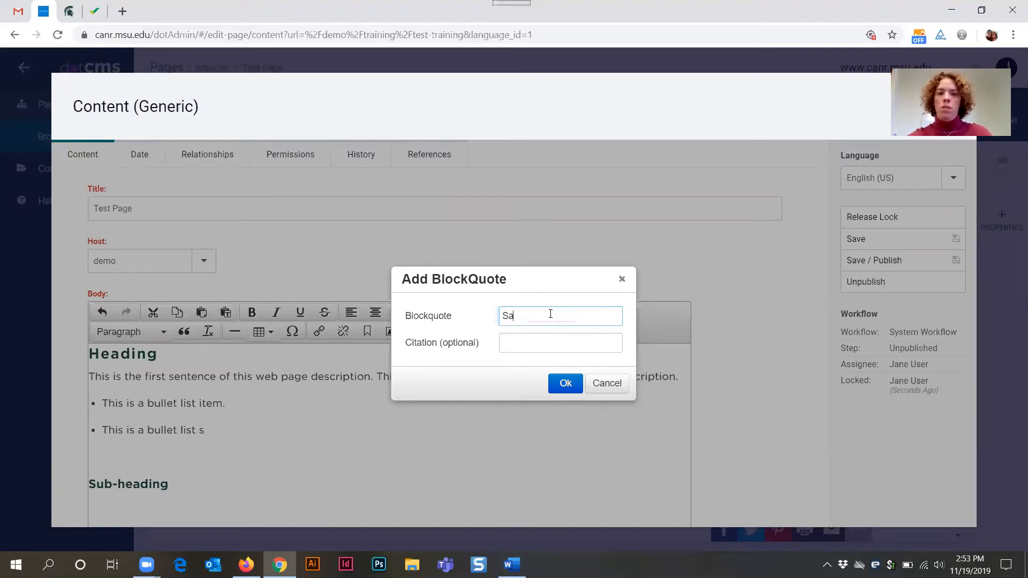
pyautogui.press('BackSpace')
pyautogui.write('m')
pyautogui.press('BackSpace')
pyautogui.write('ple Quot')
pyautogui.press('BackSpace')
pyautogui.press('BackSpace')
pyautogui.press('BackSpace')
pyautogui.press('BackSpace')
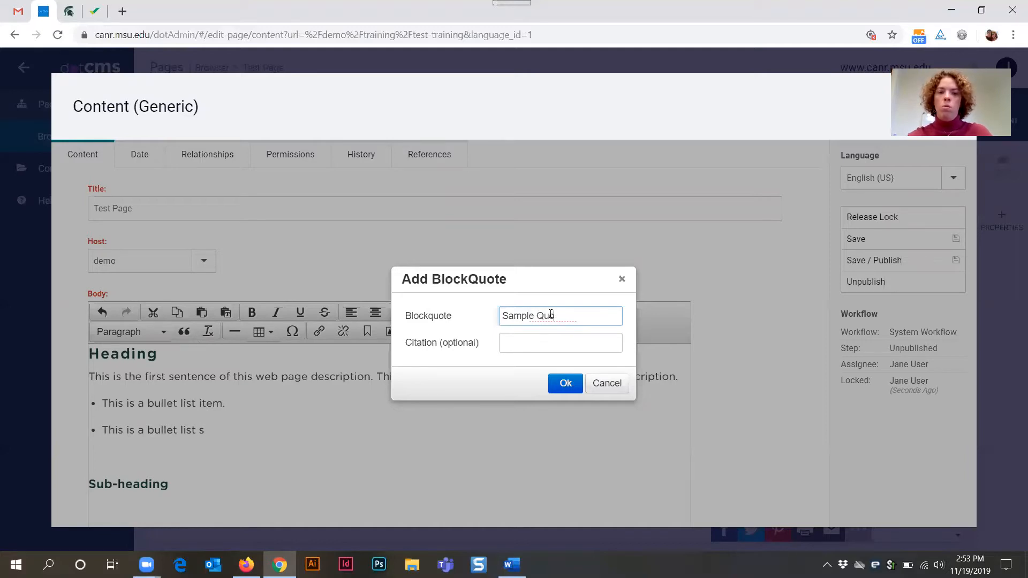
pyautogui.write('u')
pyautogui.press('BackSpace')
pyautogui.write('quote.')
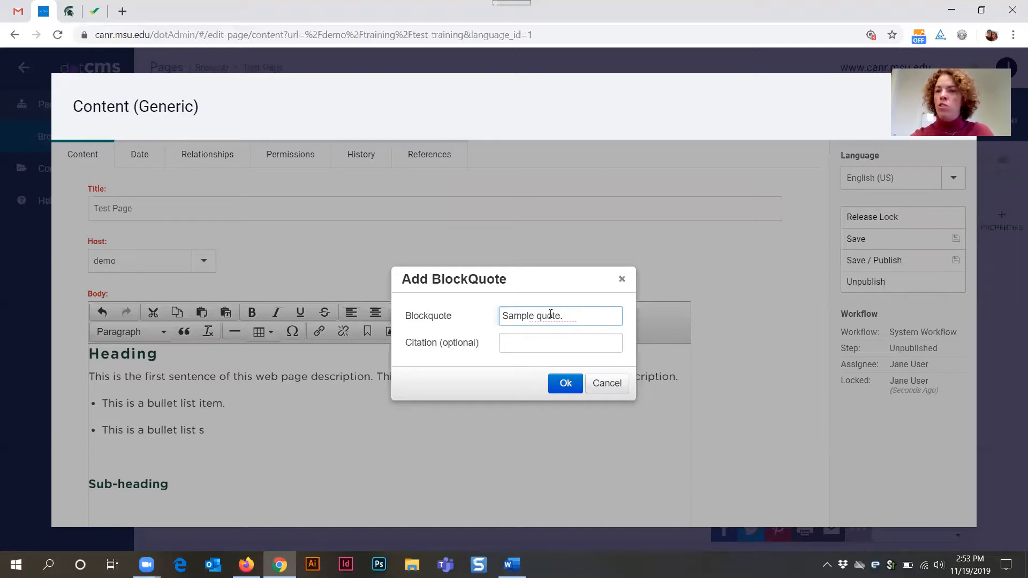
# - Enter the author's name as the blockquote citation and insert the blockquote
pyautogui.click(525, 343)
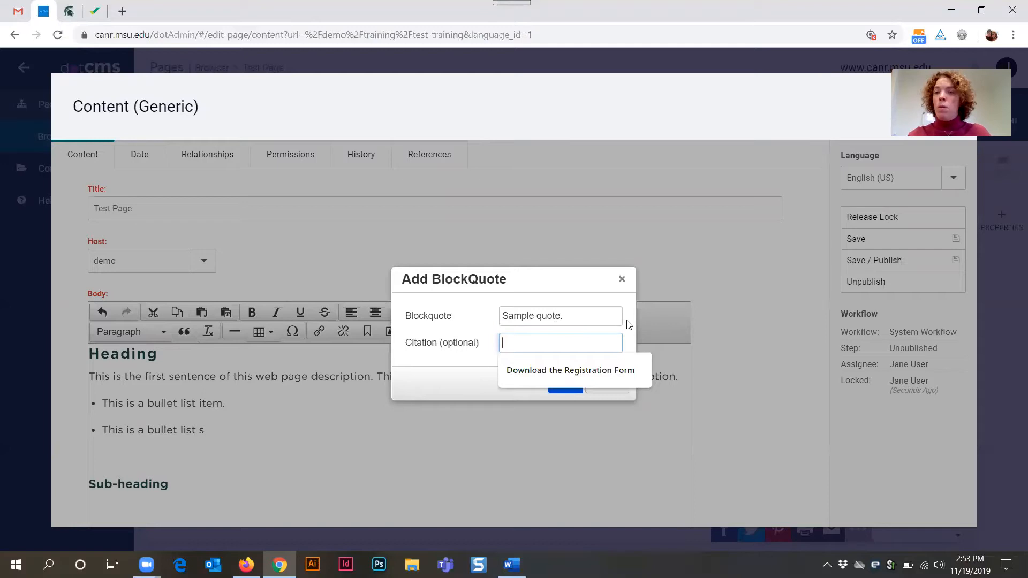
pyautogui.write('J')
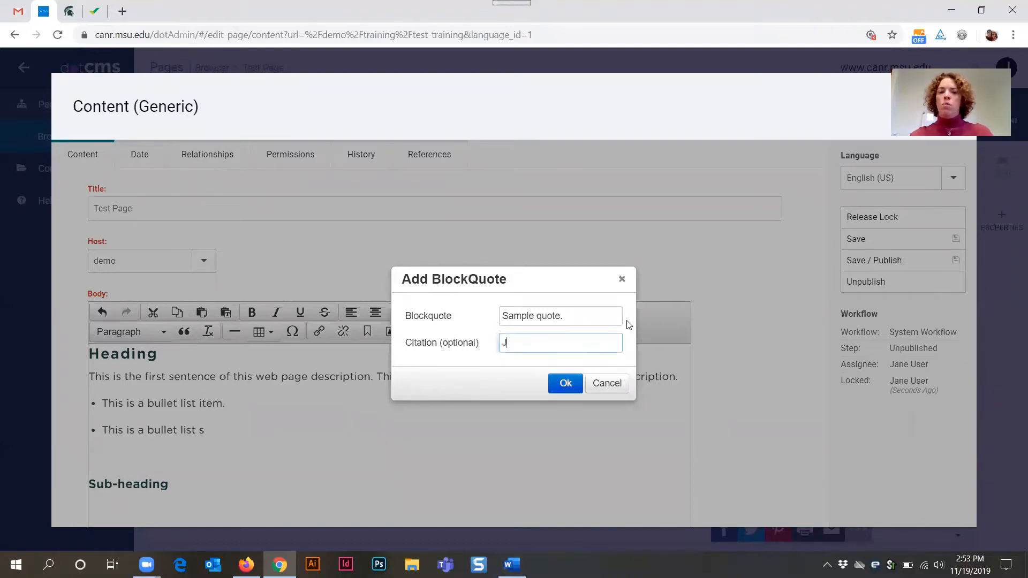
pyautogui.write('ane User')
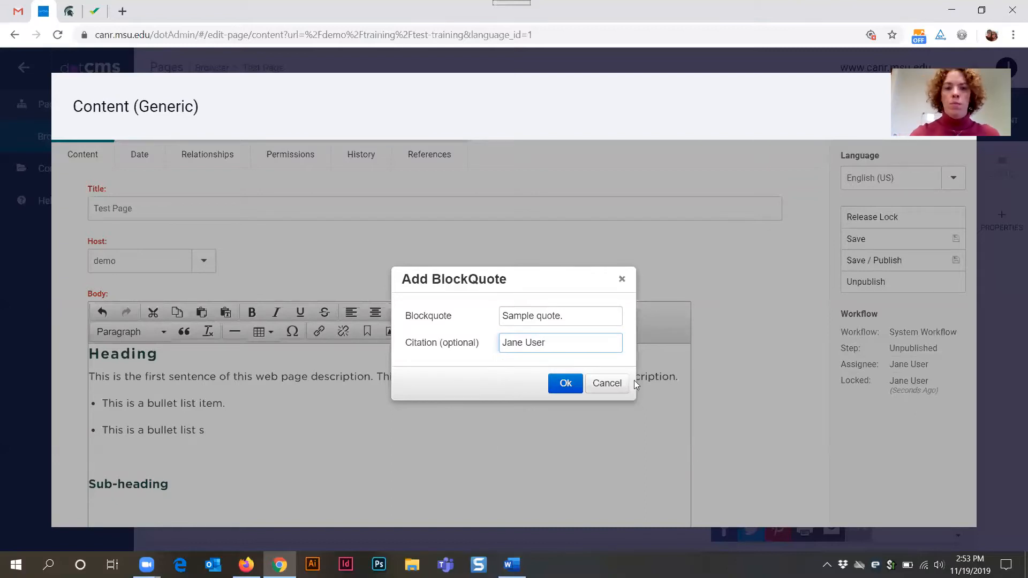
pyautogui.click(565, 385)
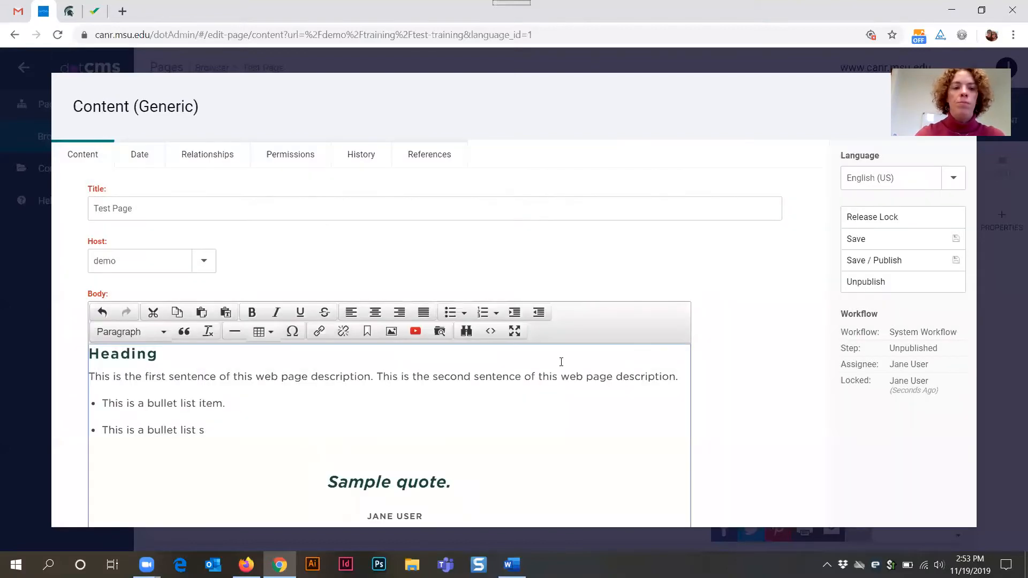
# - Split the description paragraph so the second sentence starts its own paragraph
pyautogui.scroll(-3, 503, 349)
pyautogui.moveTo(337, 345); pyautogui.dragTo(485, 363)
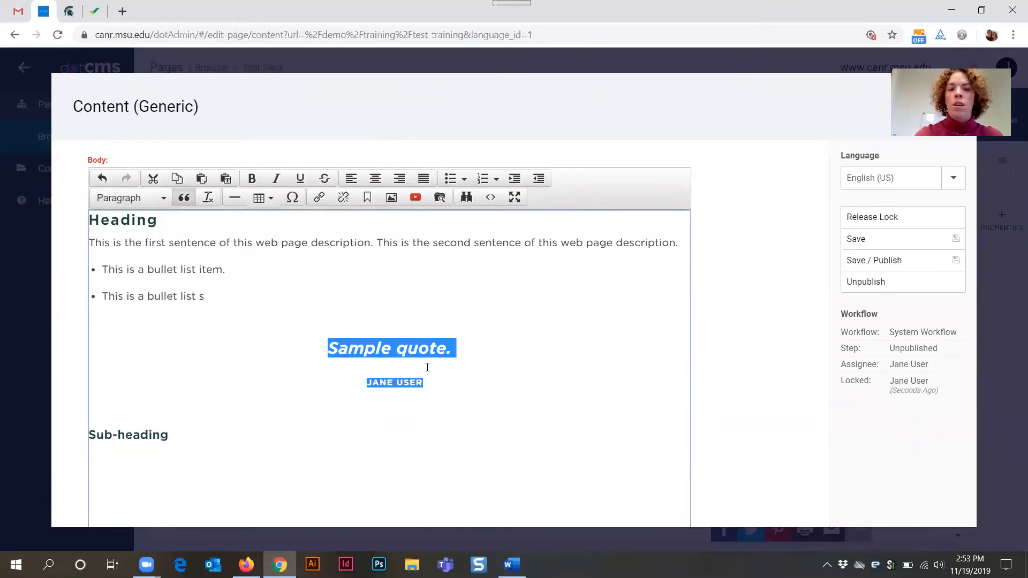
pyautogui.click(522, 369)
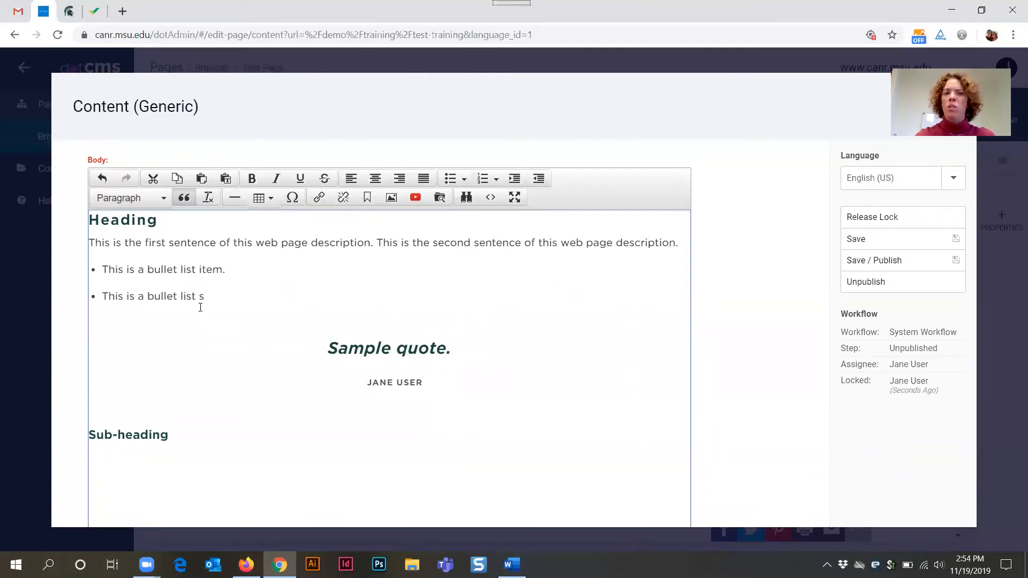
pyautogui.click(218, 244)
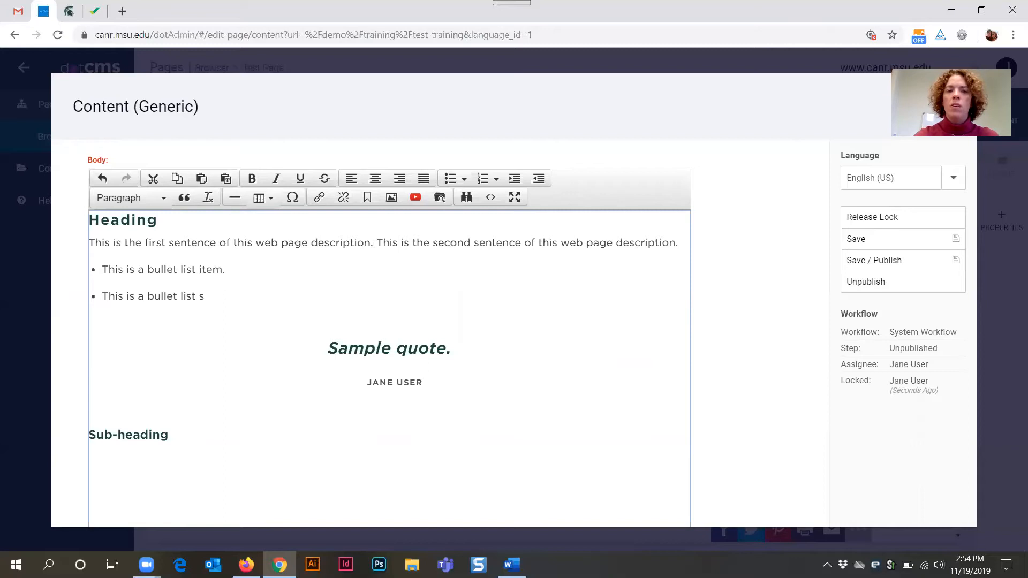
pyautogui.moveTo(378, 244); pyautogui.dragTo(680, 244)
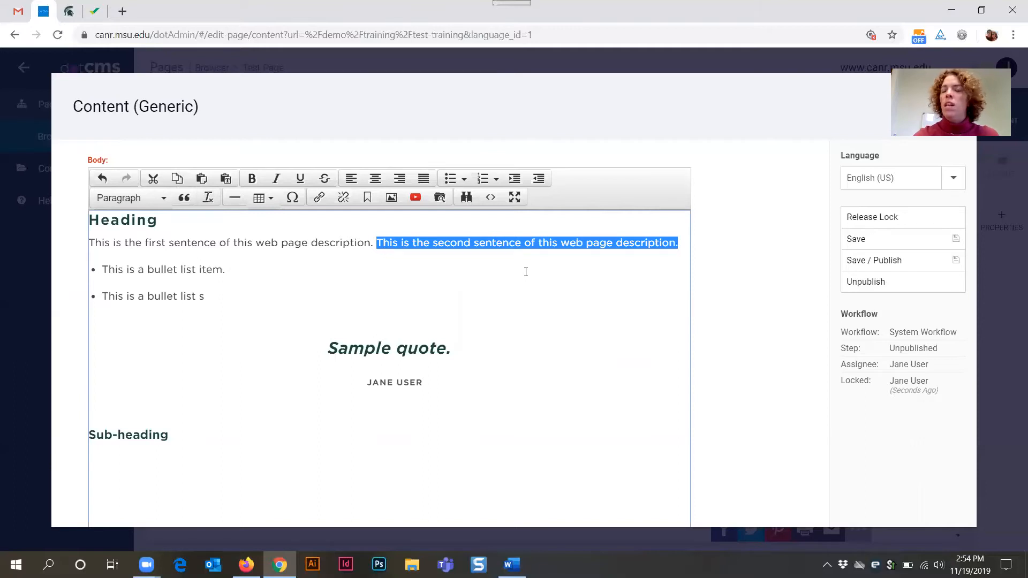
pyautogui.click(415, 243)
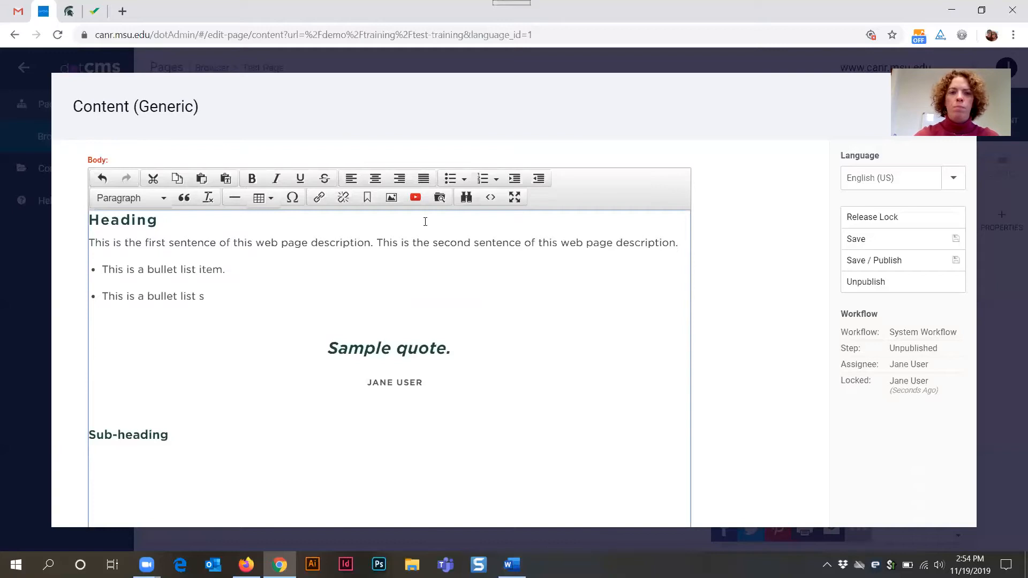
pyautogui.click(377, 243)
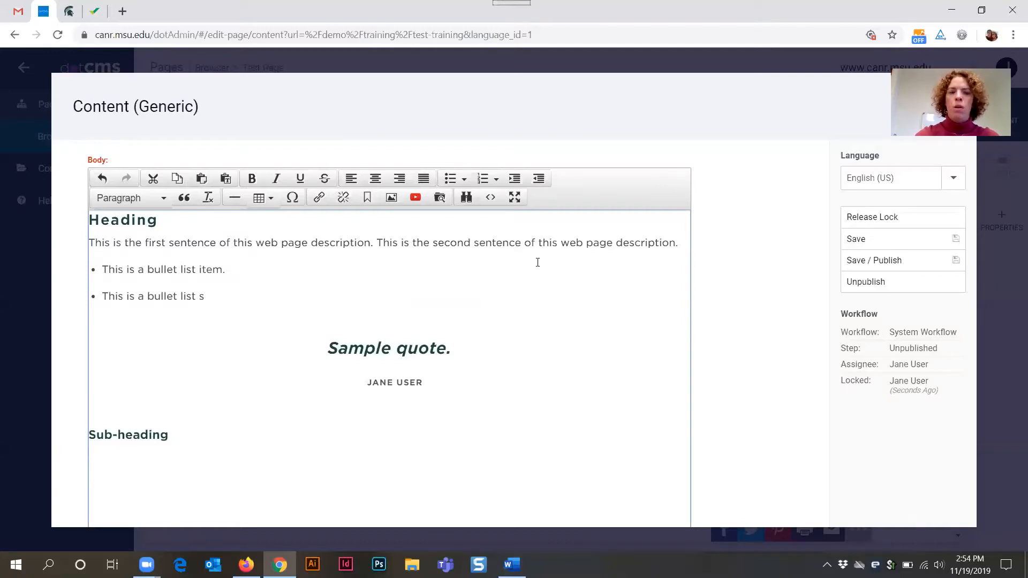
pyautogui.press('Return')
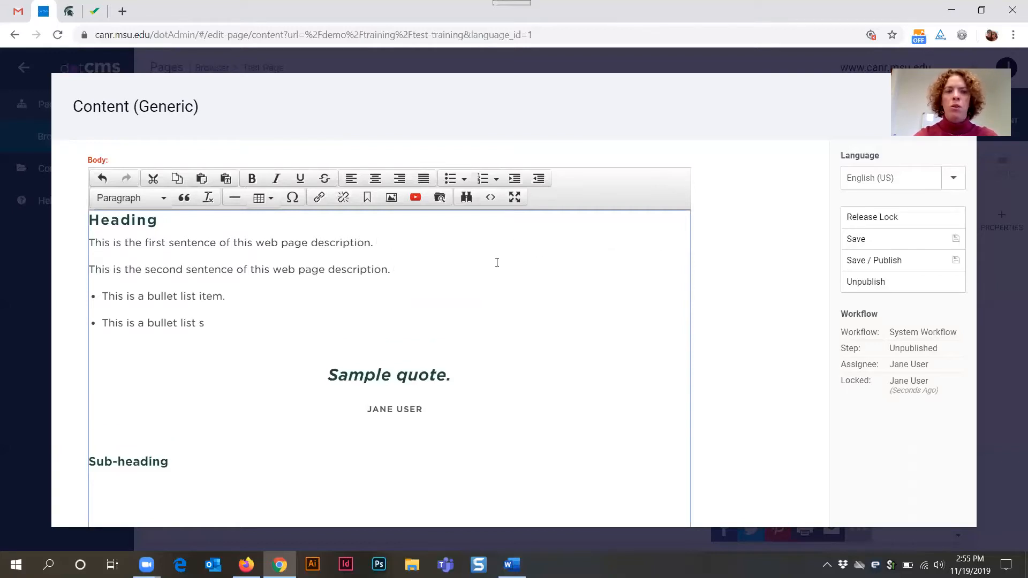
# - Insert a horizontal line between the first and second description sentences
pyautogui.click(401, 239)
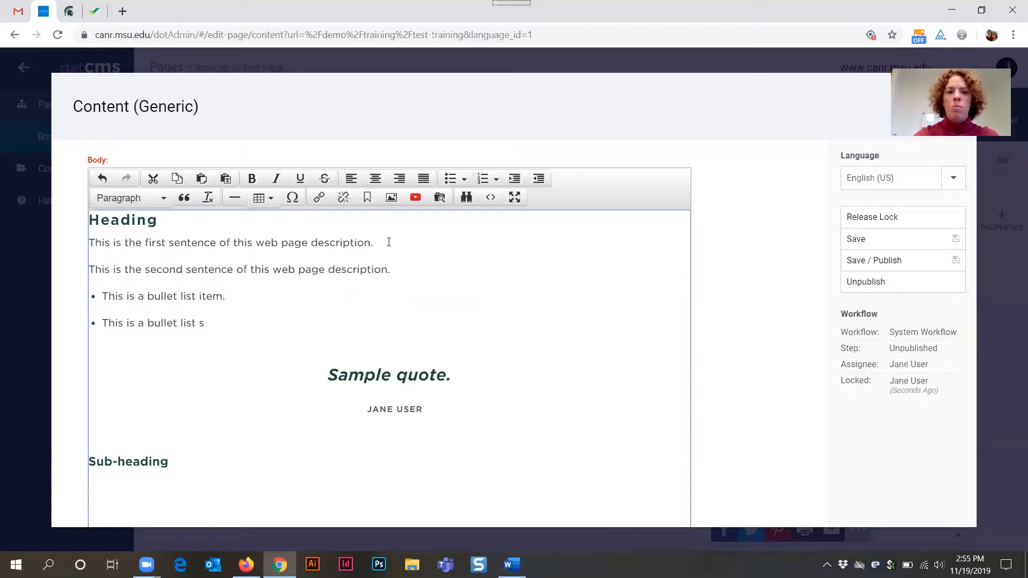
pyautogui.press('Return')
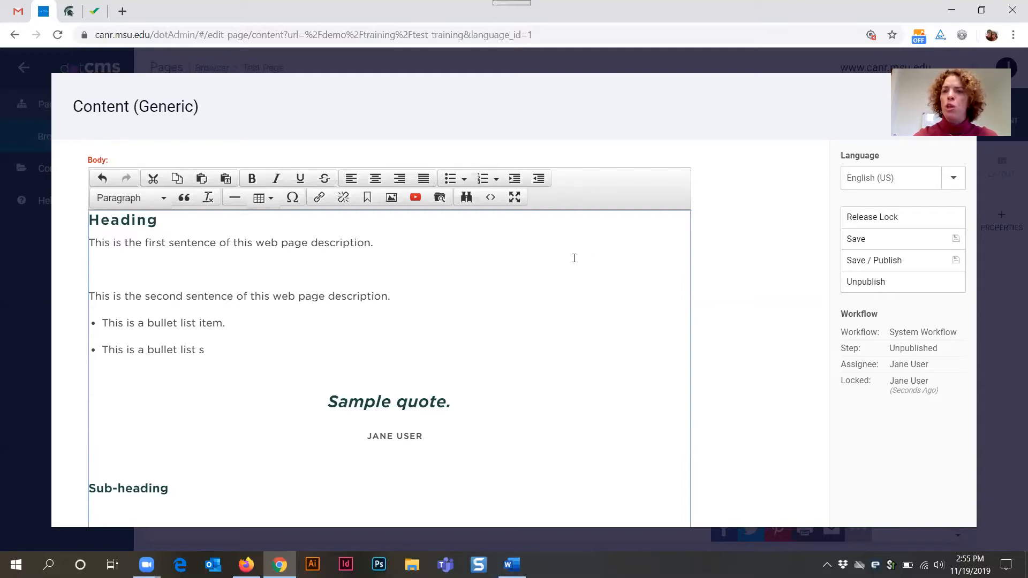
pyautogui.click(234, 200)
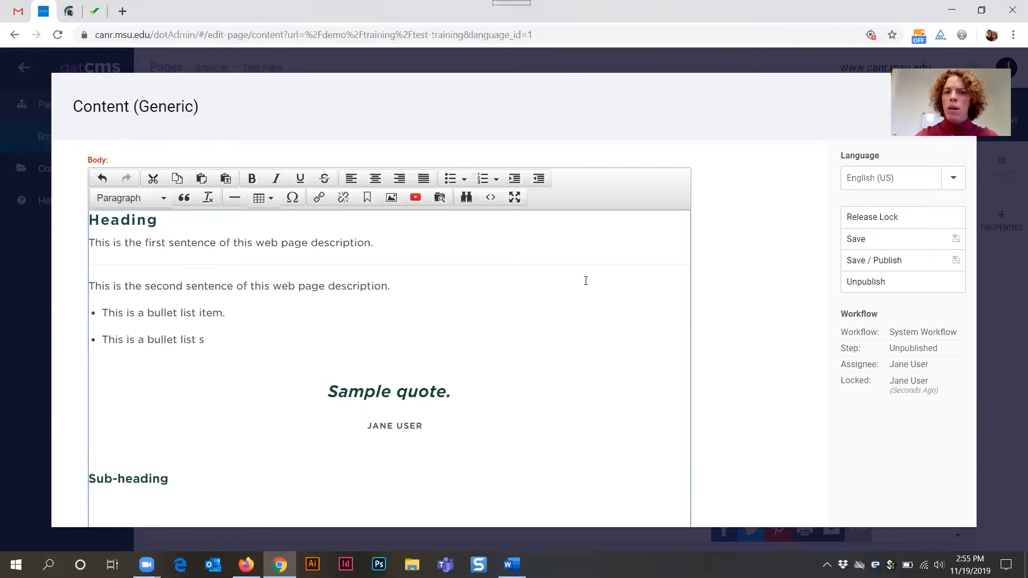
# - Insert a 3 x 3 table below the 'Sub-heading' line
pyautogui.click(271, 199)
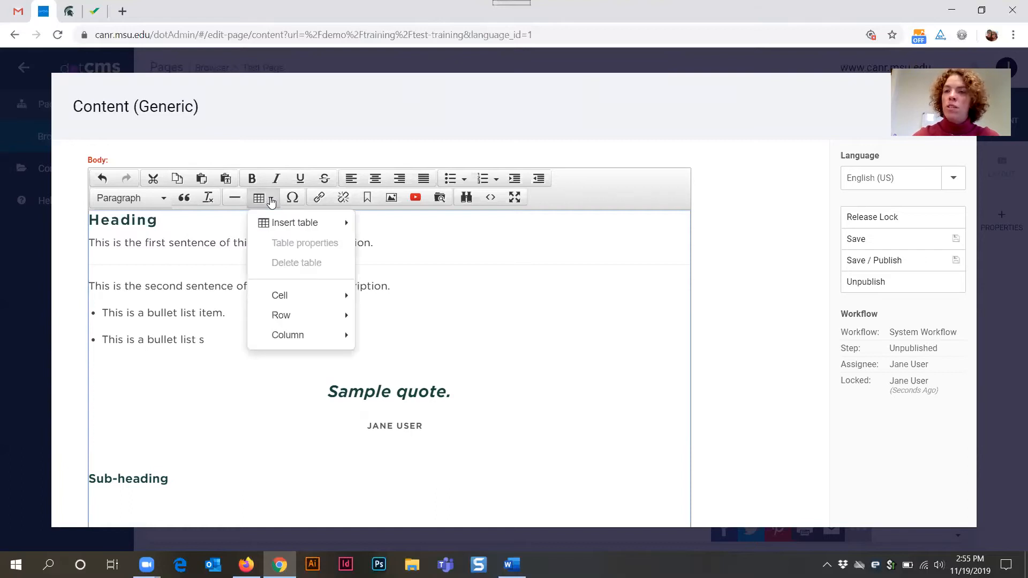
pyautogui.click(241, 469)
pyautogui.click(196, 490)
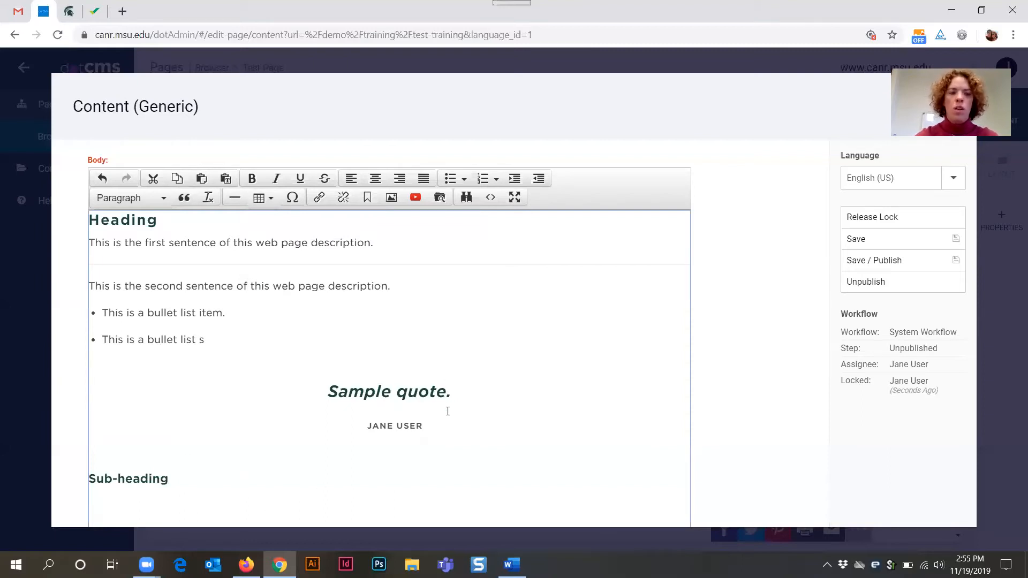
pyautogui.scroll(-2, 448, 412)
pyautogui.scroll(2, 426, 363)
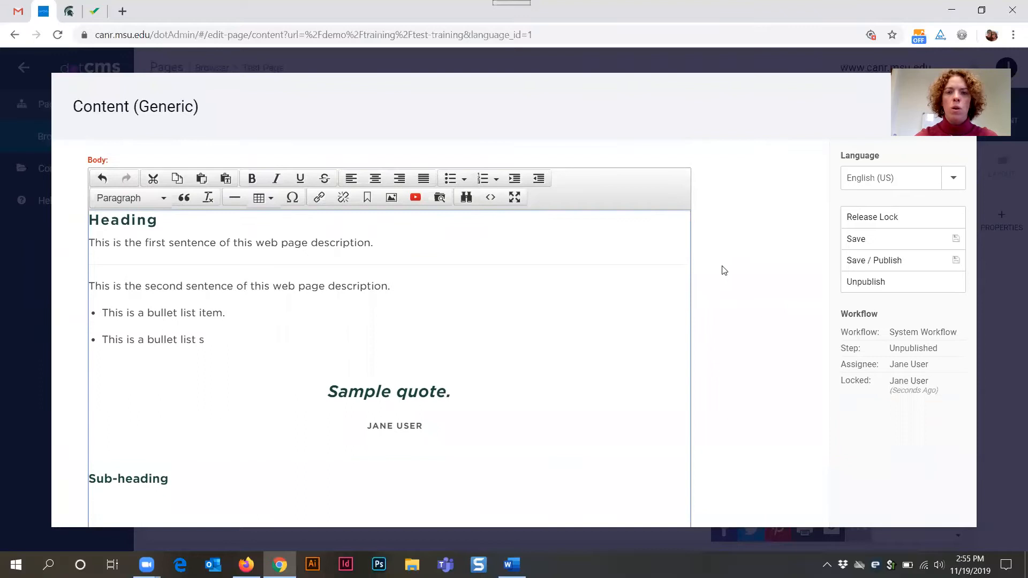
pyautogui.scroll(-3, 722, 270)
pyautogui.scroll(3, 672, 275)
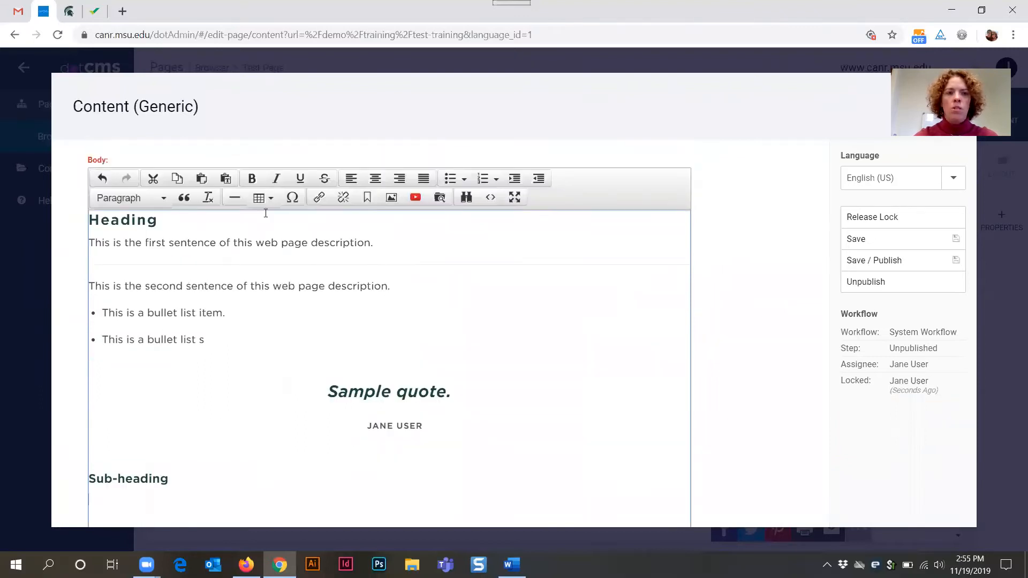
pyautogui.click(261, 198)
pyautogui.moveTo(292, 225)
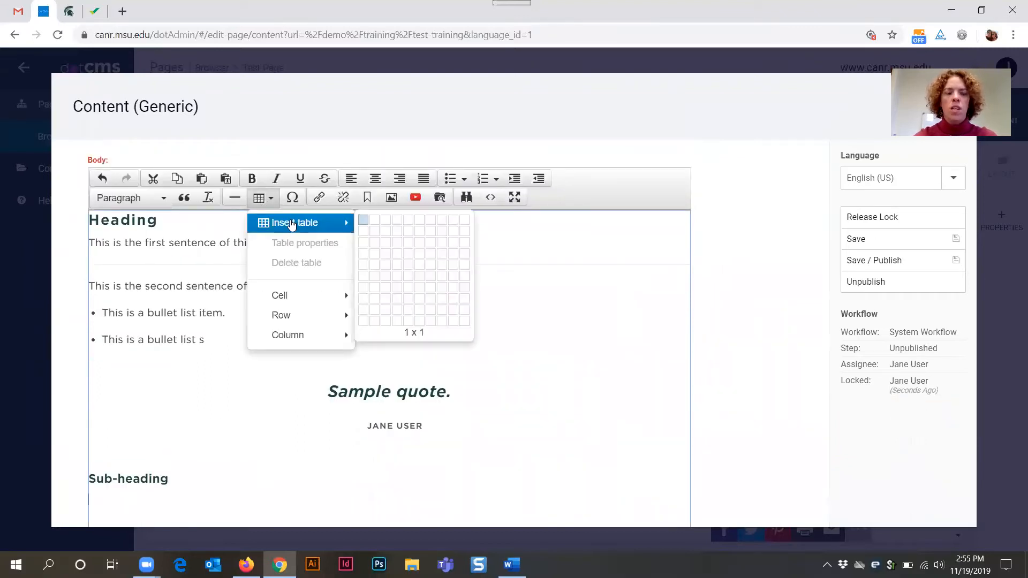
pyautogui.click(390, 247)
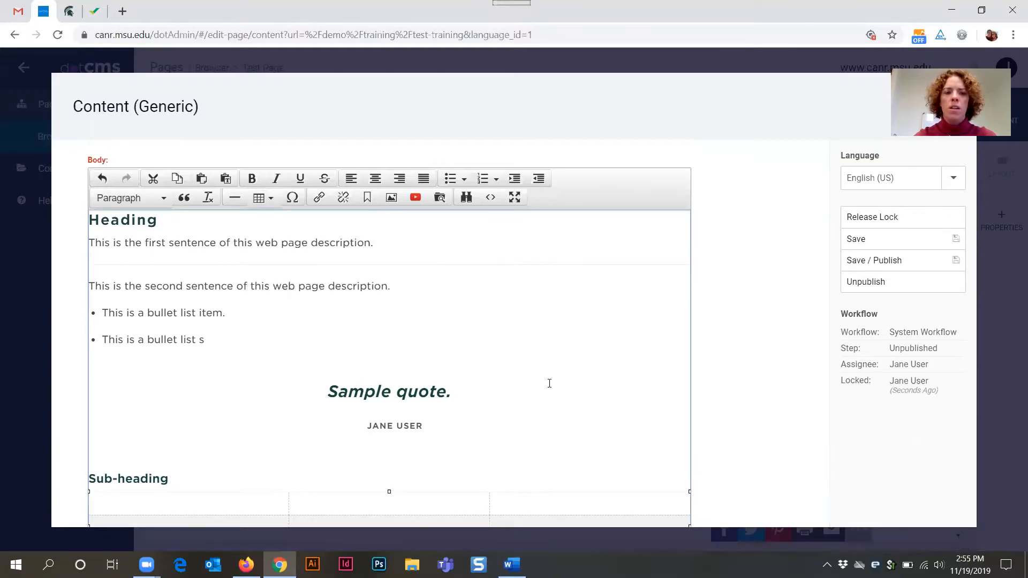
# - Set the table's first row type to Header through its row properties
pyautogui.scroll(-1, 375, 394)
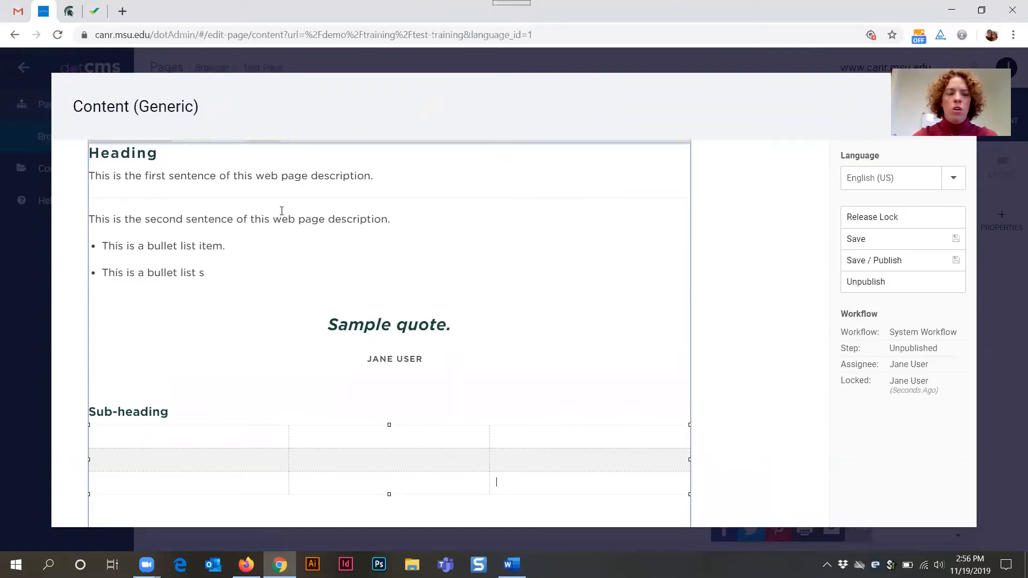
pyautogui.click(131, 434)
pyautogui.moveTo(406, 445); pyautogui.dragTo(684, 440)
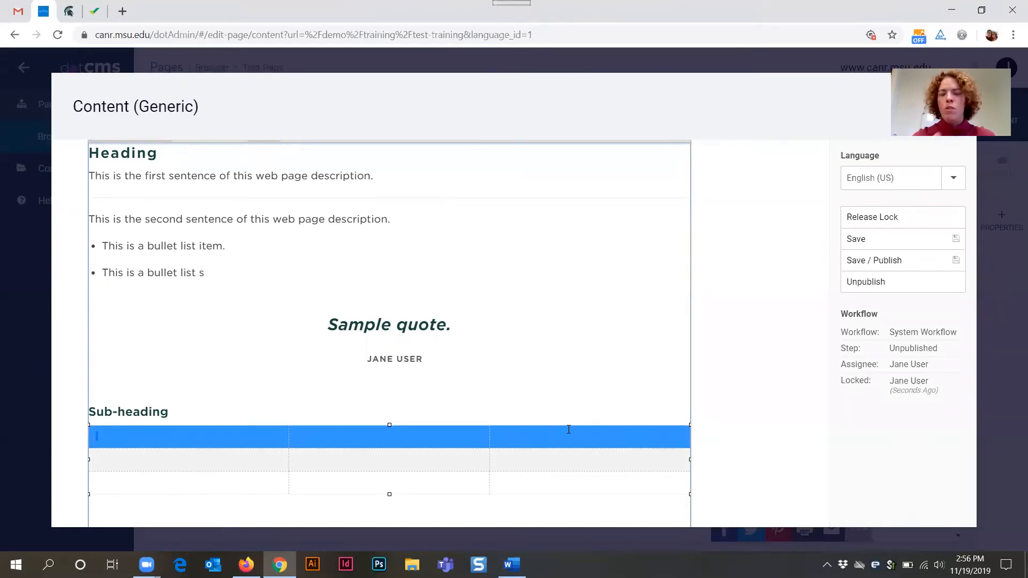
pyautogui.scroll(3, 326, 290)
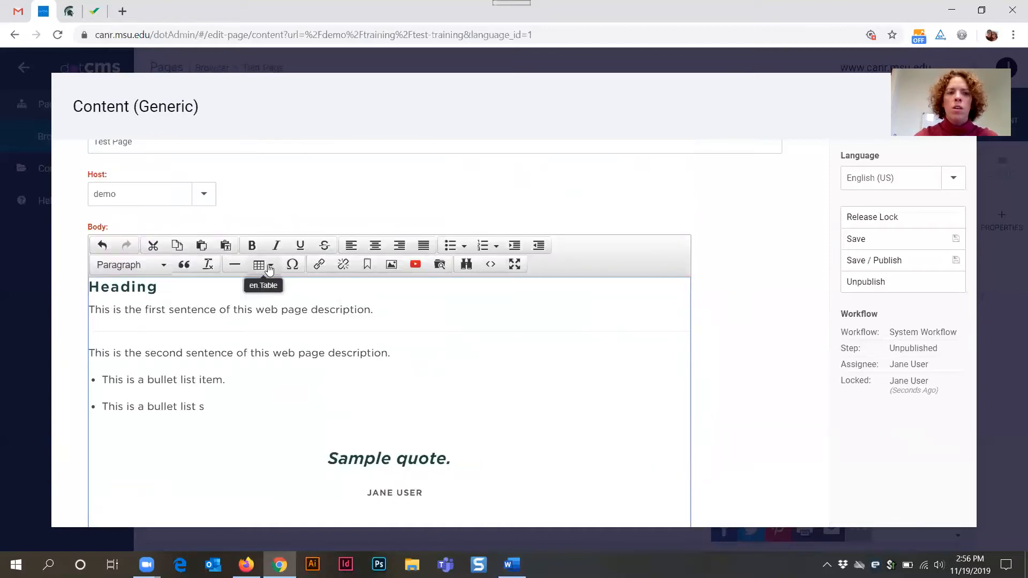
pyautogui.click(270, 269)
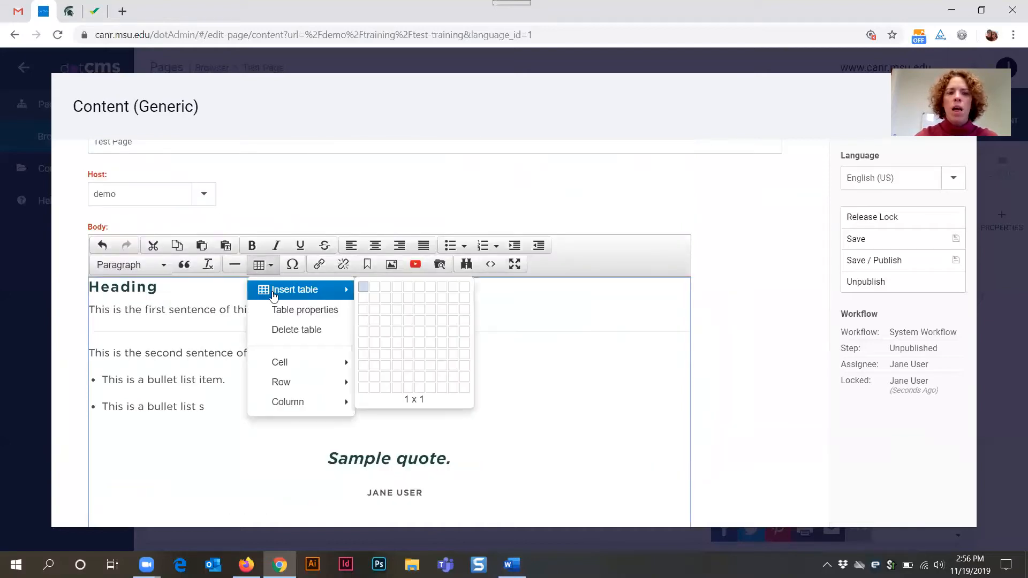
pyautogui.moveTo(278, 364)
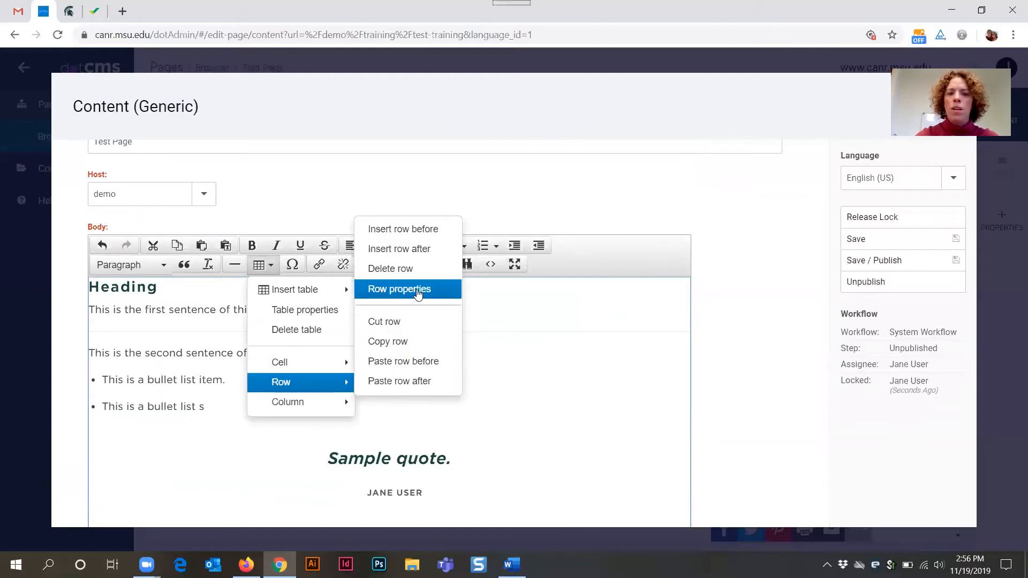
pyautogui.click(417, 296)
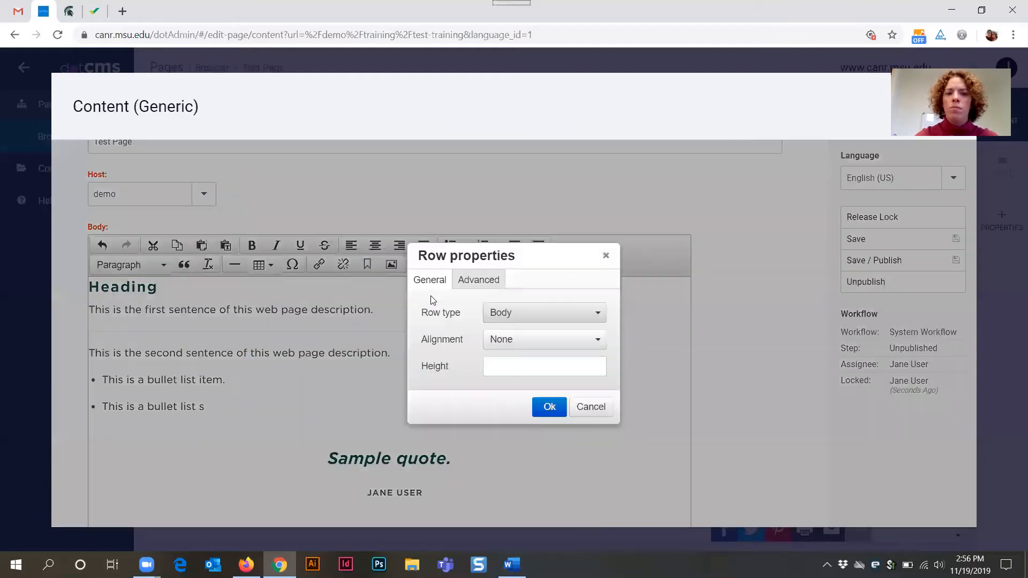
pyautogui.click(599, 317)
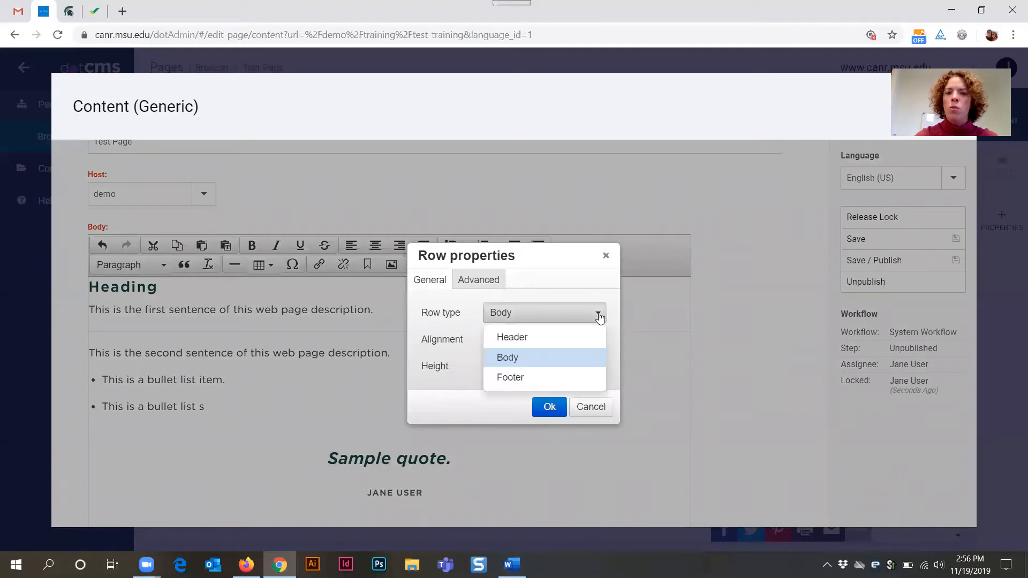
pyautogui.click(537, 338)
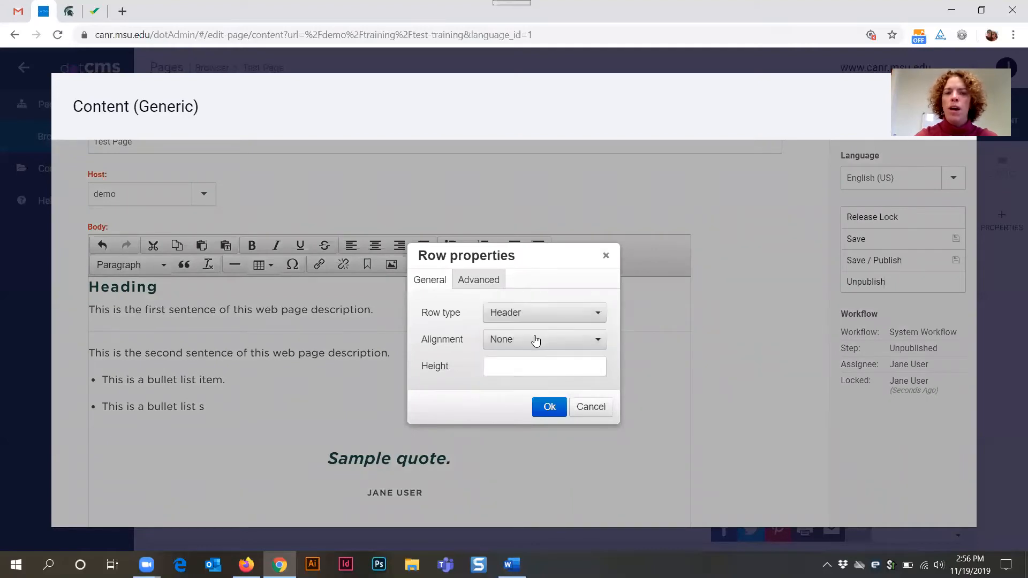
pyautogui.click(549, 406)
# - Fill the header row cells with sample text 'sdkflj', 'dfdskjl;' and 'sakdljf'
pyautogui.scroll(-2, 219, 358)
pyautogui.click(173, 432)
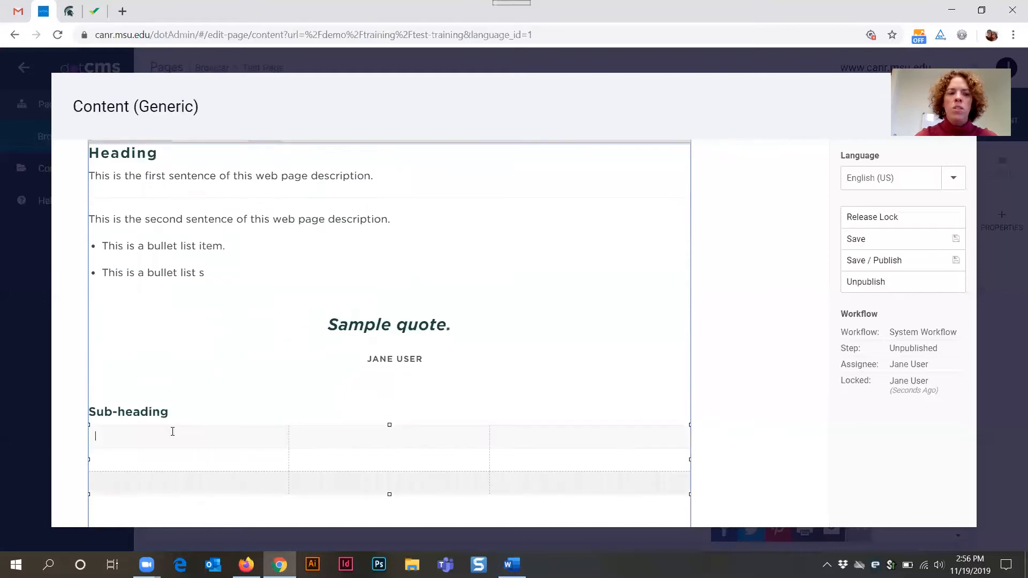
pyautogui.write('sdkflj ')
pyautogui.write('dfdskjl;')
pyautogui.press('Tab')
pyautogui.write('sakdljf')
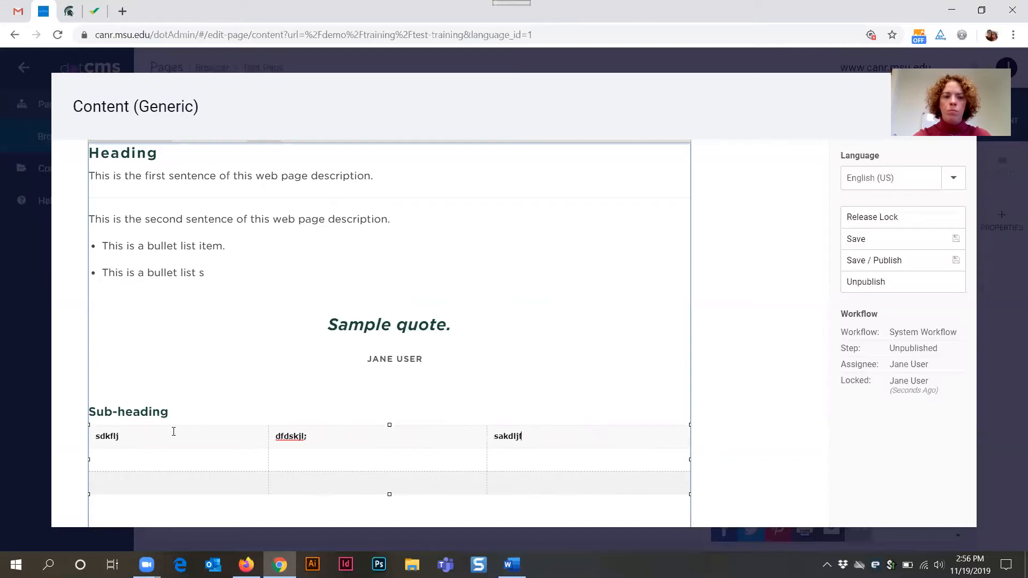
# - Enter sample text 'dsfjk', 'asdfasd' and 'asdfs' into cells of the second and third table rows
pyautogui.click(113, 458)
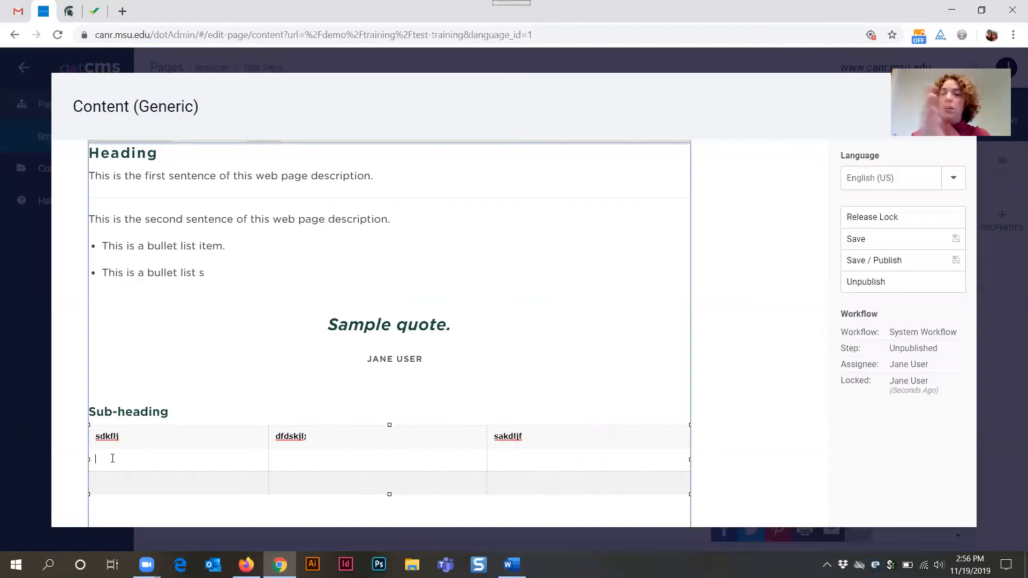
pyautogui.write('dsfjk')
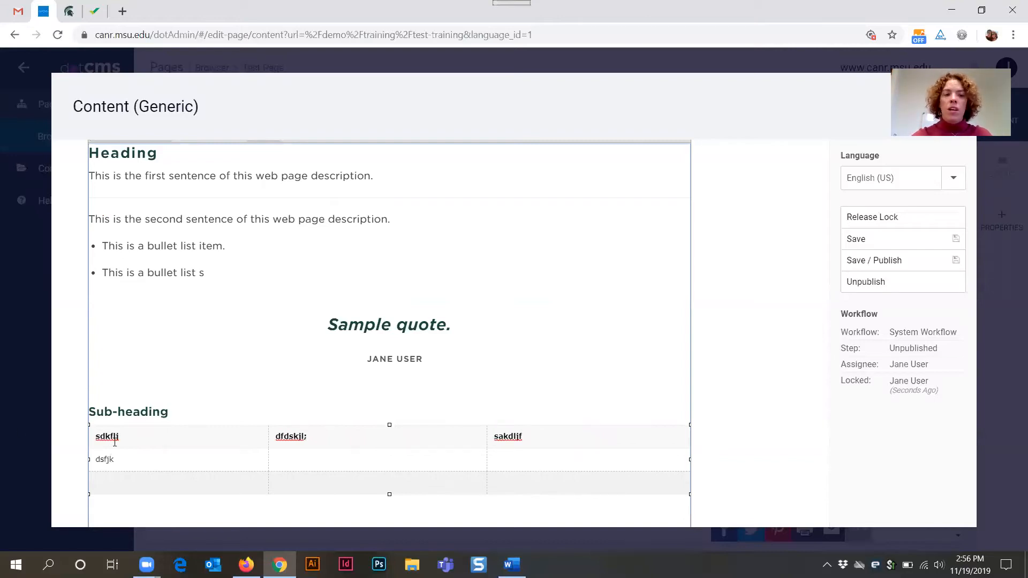
pyautogui.click(278, 466)
pyautogui.write('asdfasd')
pyautogui.click(214, 484)
pyautogui.write('asdfs')
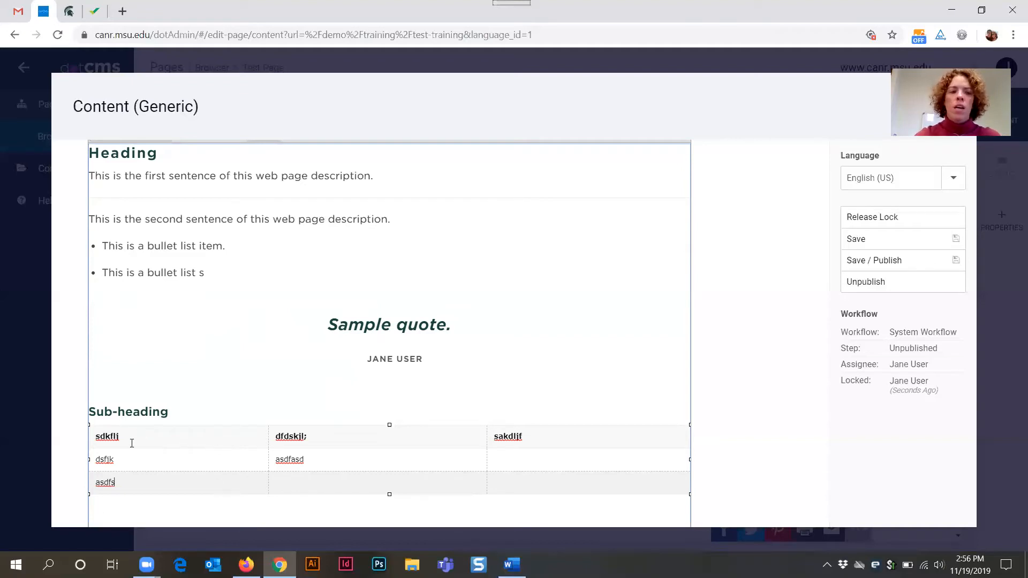
# - Add a bold 'Heading' paragraph after the second description sentence
pyautogui.moveTo(129, 437); pyautogui.dragTo(97, 435)
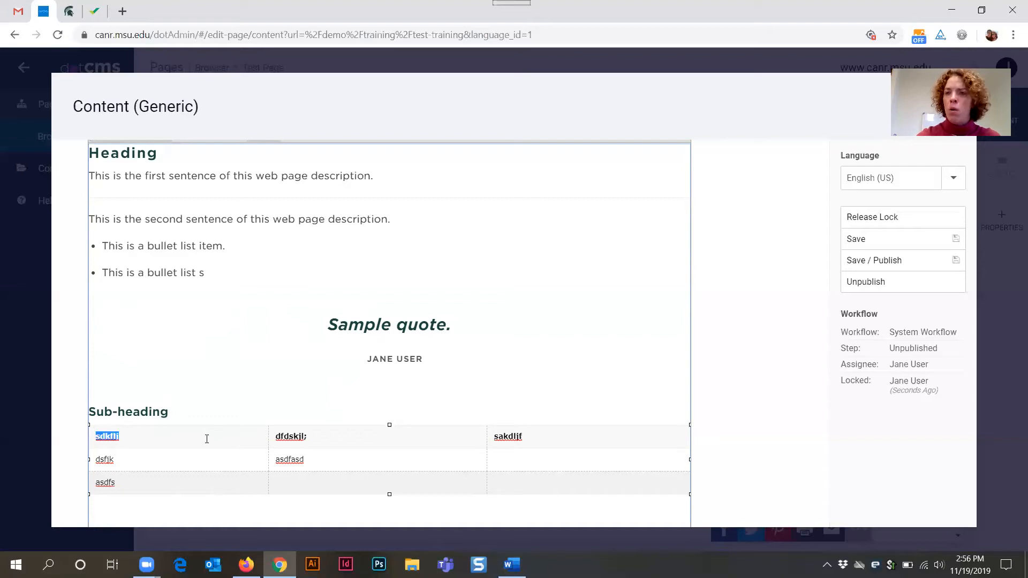
pyautogui.scroll(3, 180, 161)
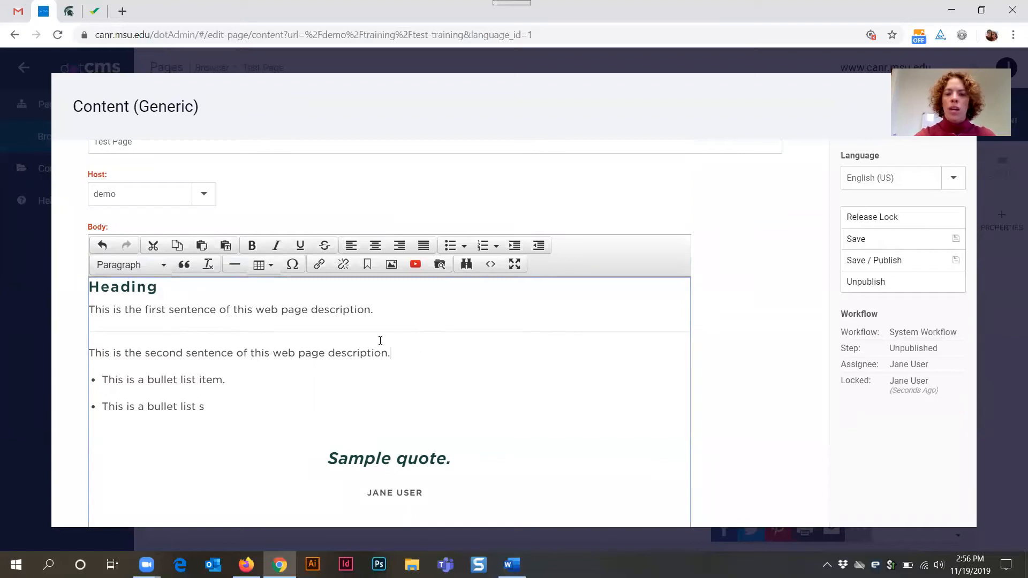
pyautogui.press('Return')
pyautogui.write('Heading')
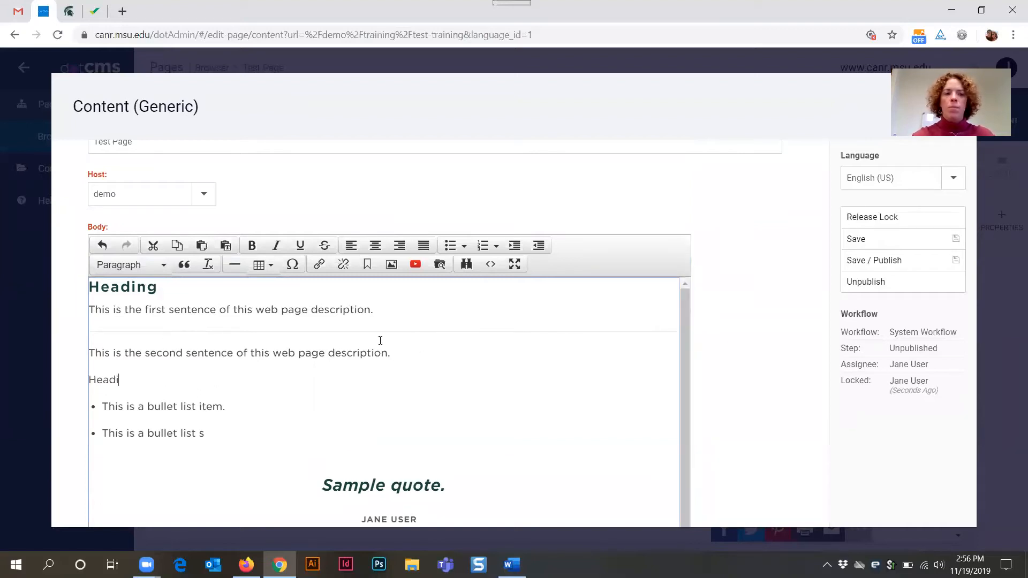
pyautogui.doubleClick(124, 381)
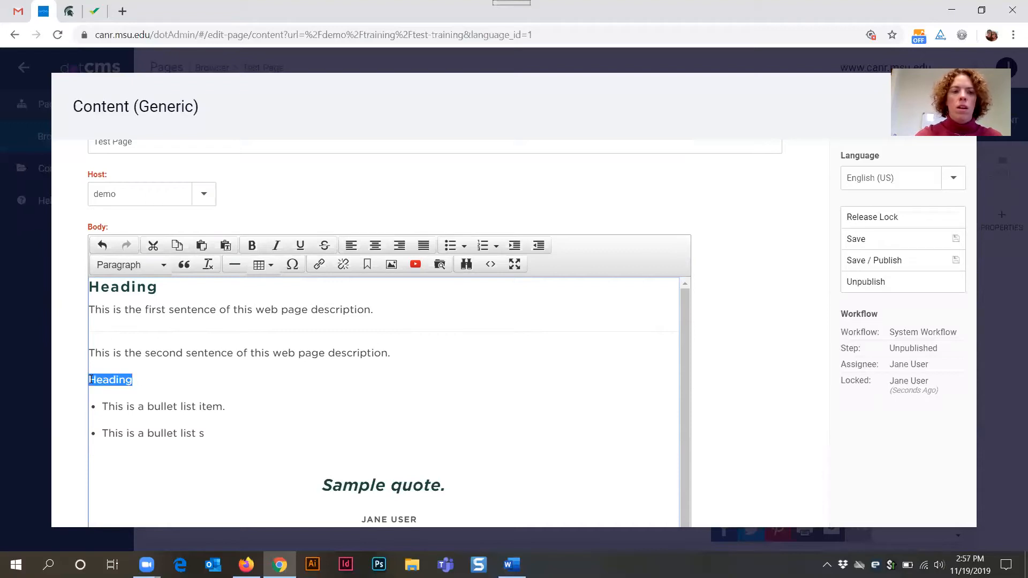
pyautogui.click(252, 245)
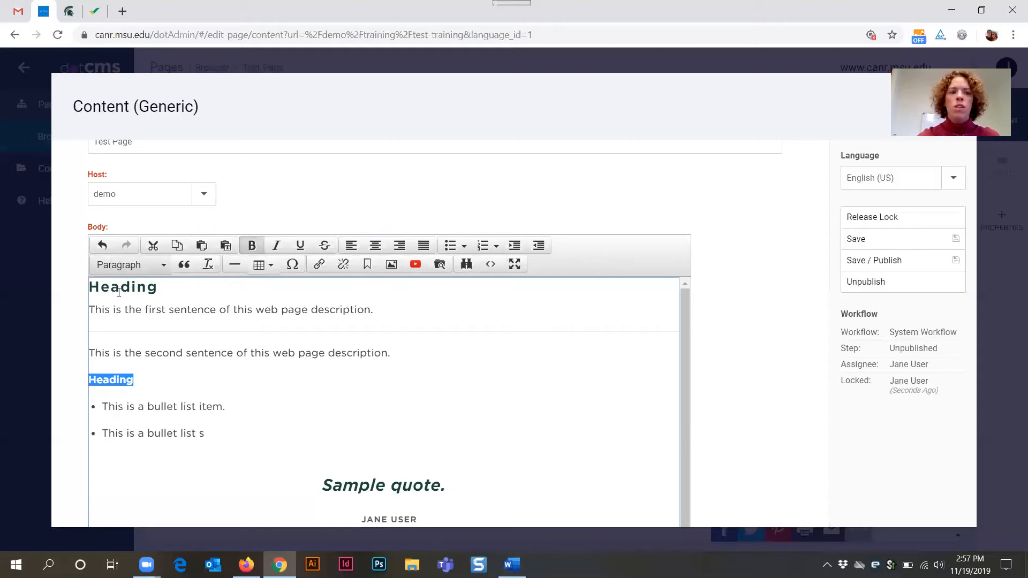
pyautogui.click(171, 287)
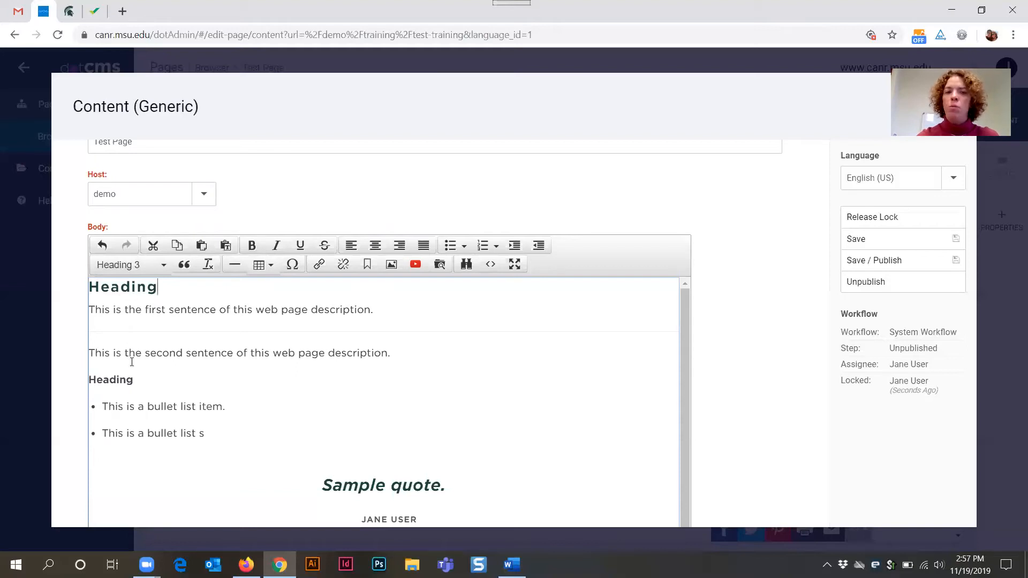
pyautogui.click(150, 378)
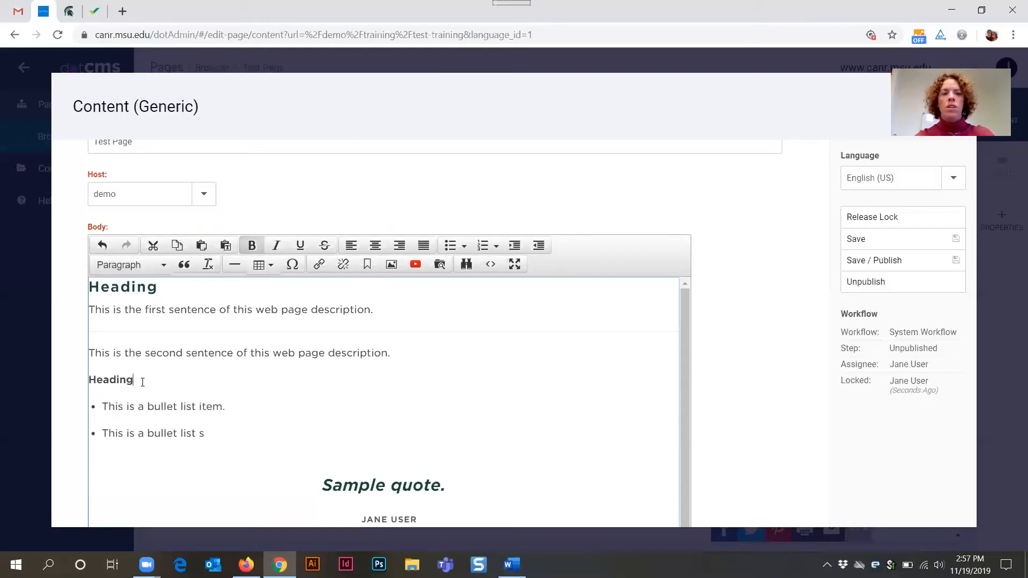
# - Delete the added 'Heading' paragraph together with the period ending the second description sentence
pyautogui.press('BackSpace')
pyautogui.press('BackSpace')
pyautogui.press('BackSpace')
pyautogui.press('BackSpace')
pyautogui.press('BackSpace')
pyautogui.press('BackSpace')
pyautogui.press('BackSpace')
pyautogui.press('BackSpace')
pyautogui.press('BackSpace')
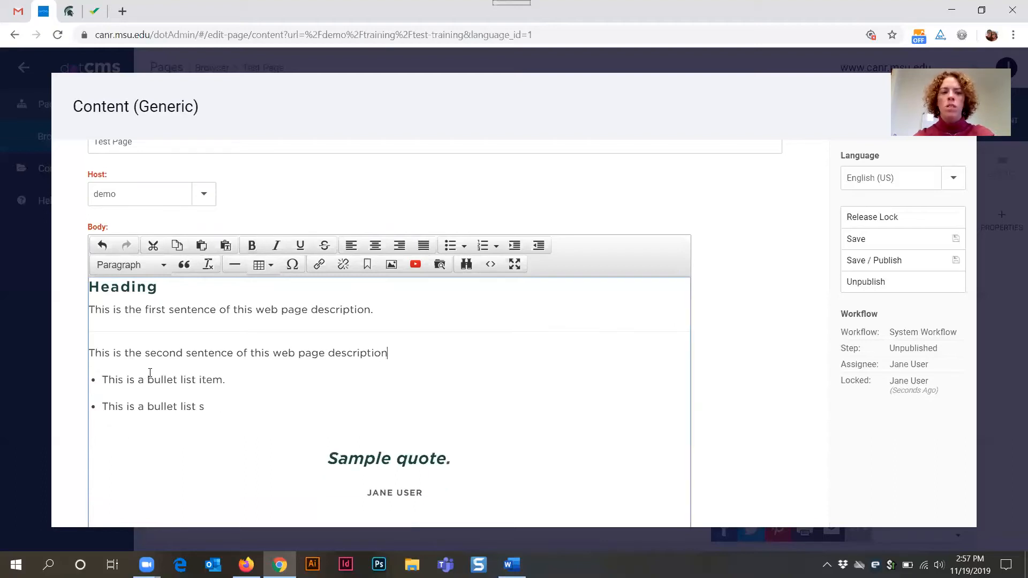
# - Merge the second description sentence back into the first paragraph, removing the horizontal line between them
pyautogui.scroll(-4, 215, 290)
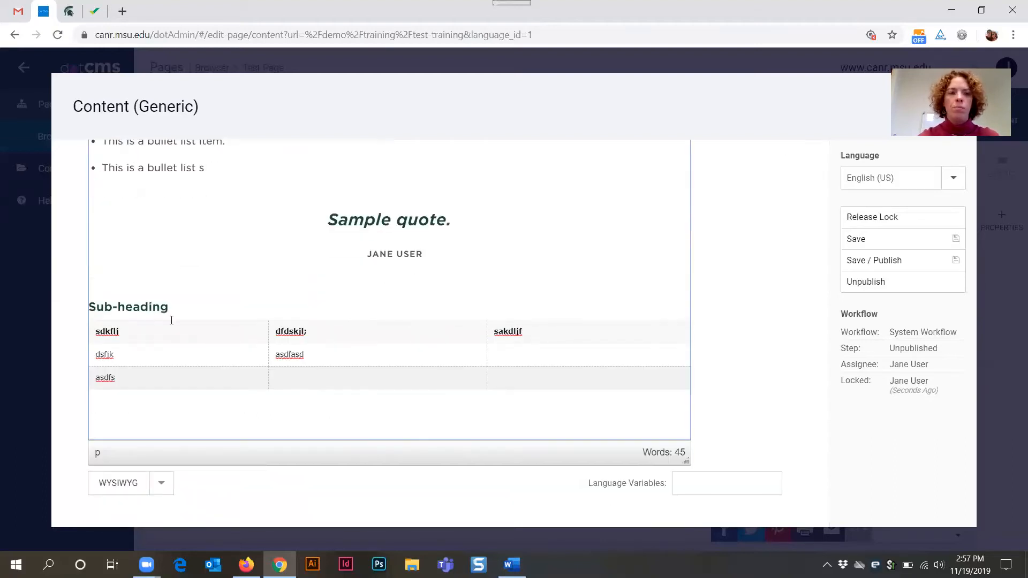
pyautogui.scroll(5, 369, 317)
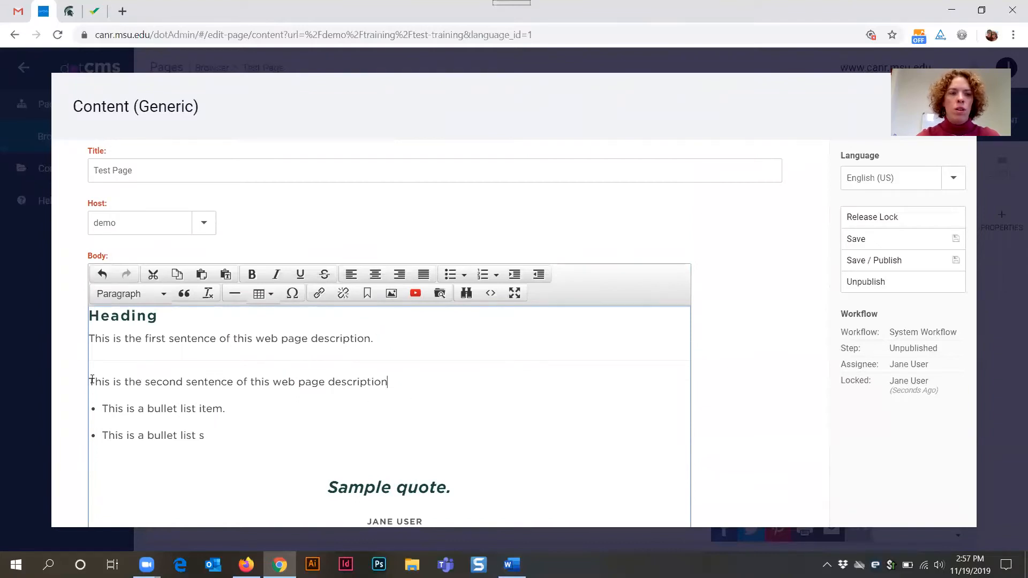
pyautogui.press('Delete')
pyautogui.press('Delete')
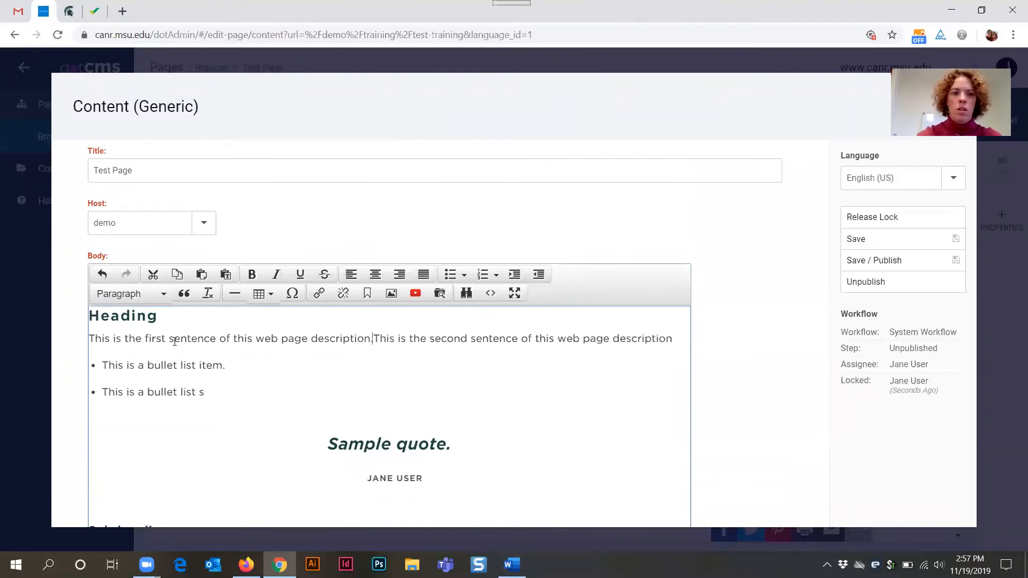
# - Open the special character chart and close it without inserting a character
pyautogui.scroll(-3, 315, 393)
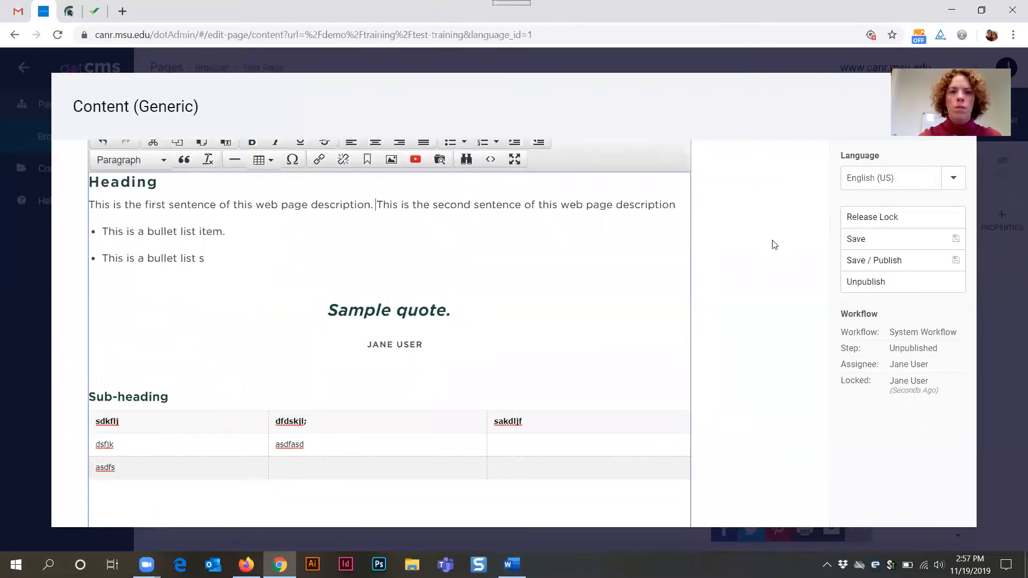
pyautogui.scroll(1, 636, 298)
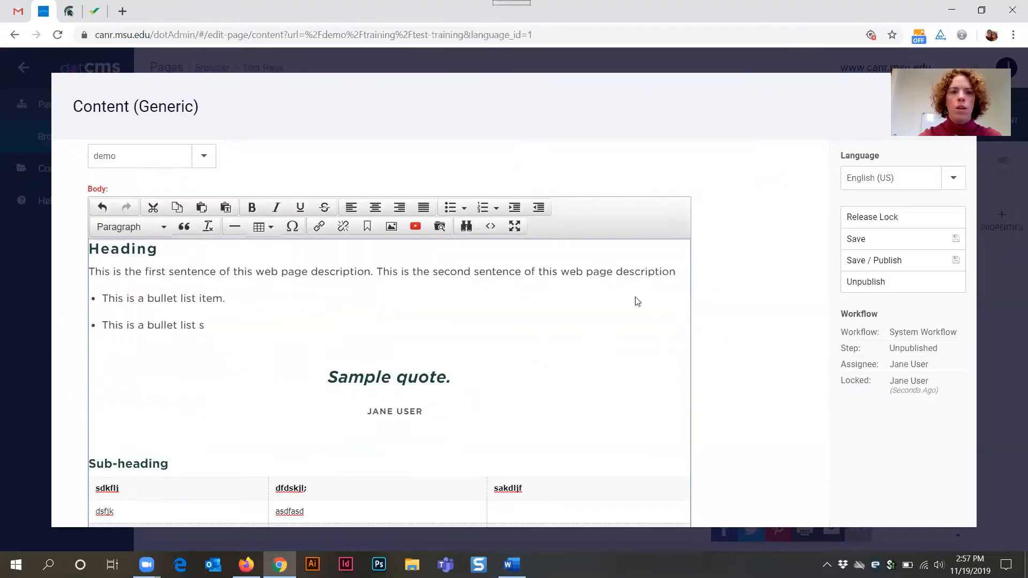
pyautogui.click(293, 231)
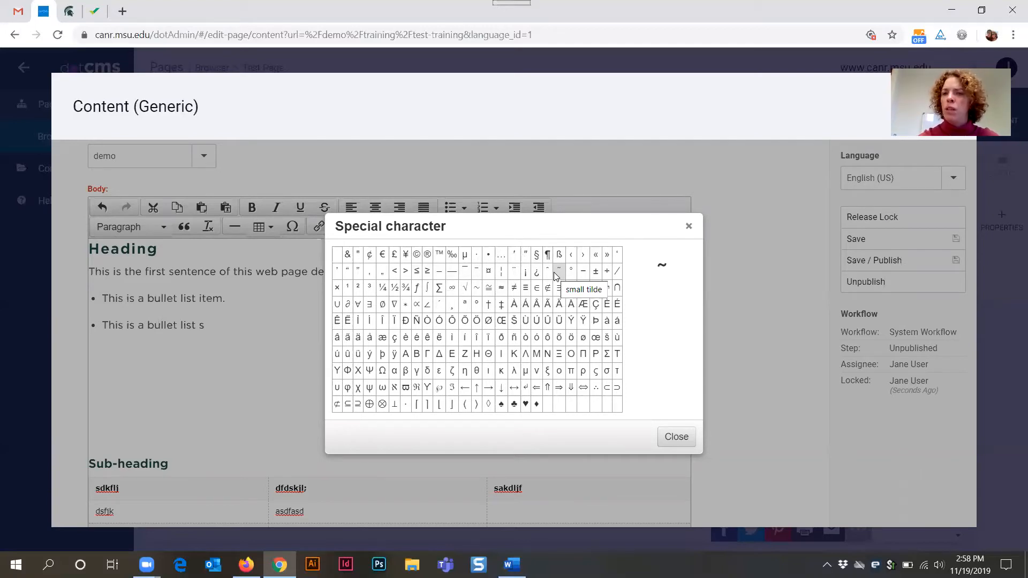
pyautogui.click(690, 229)
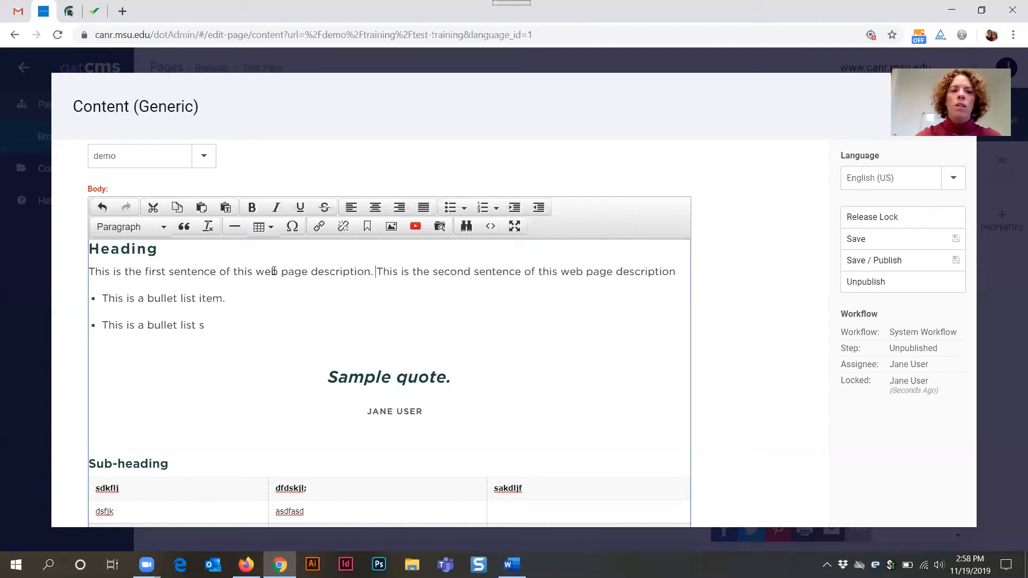
# - Select 'web page description' in the first paragraph and open the Insert link dialog for it
pyautogui.moveTo(256, 272); pyautogui.dragTo(371, 273)
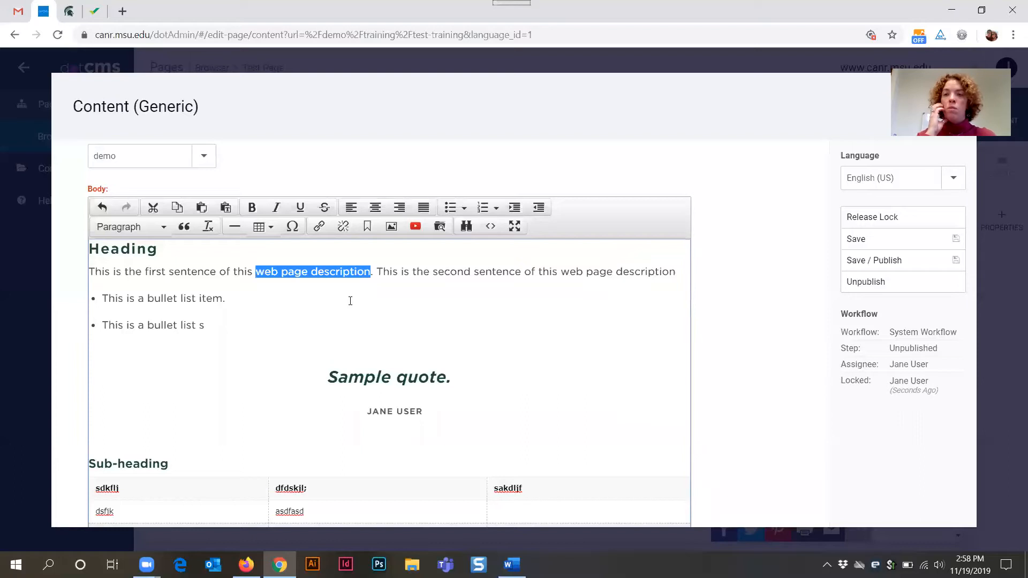
pyautogui.click(320, 228)
pyautogui.moveTo(542, 242); pyautogui.dragTo(629, 221)
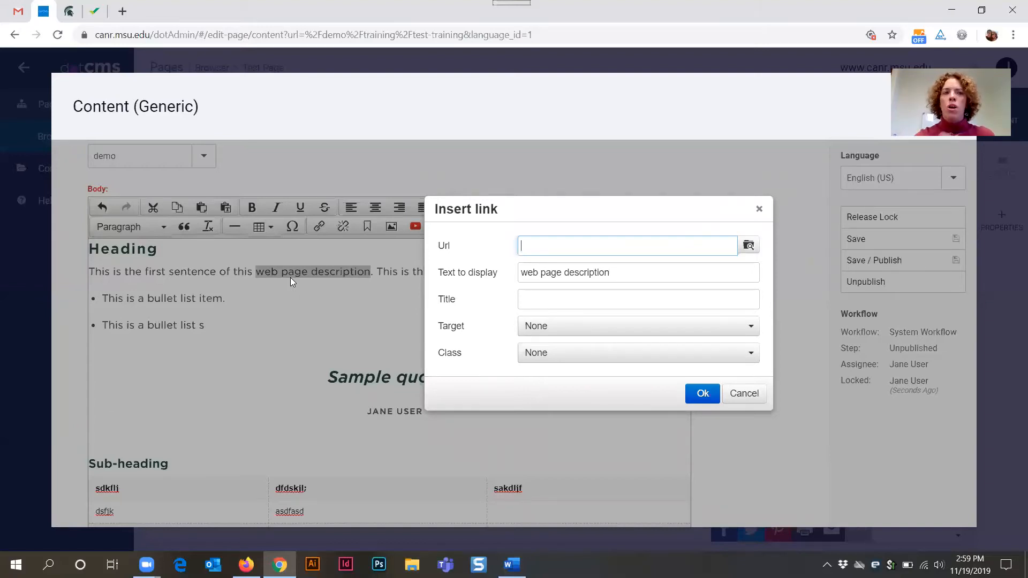
pyautogui.moveTo(544, 35); pyautogui.dragTo(74, 38)
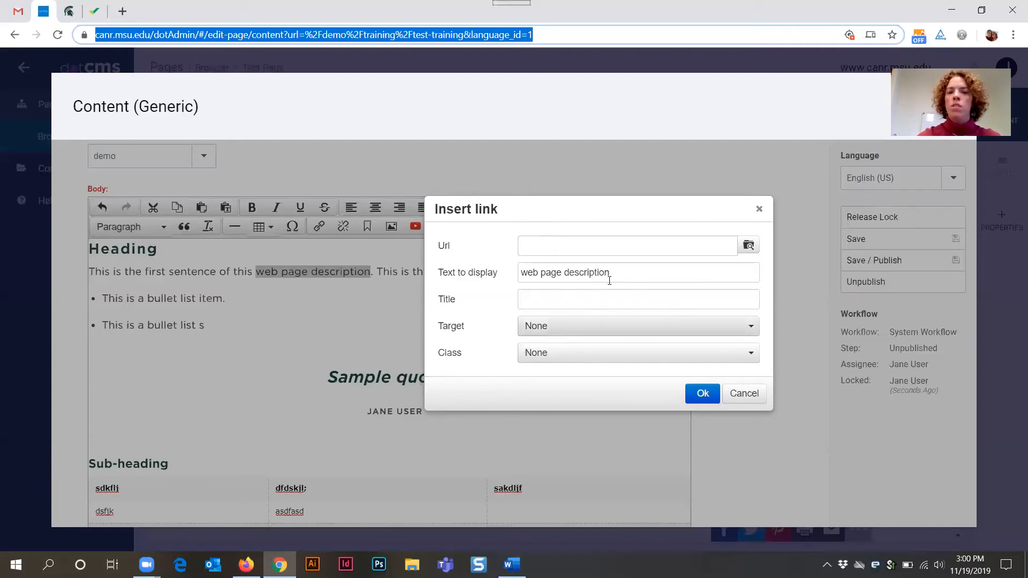
pyautogui.click(544, 246)
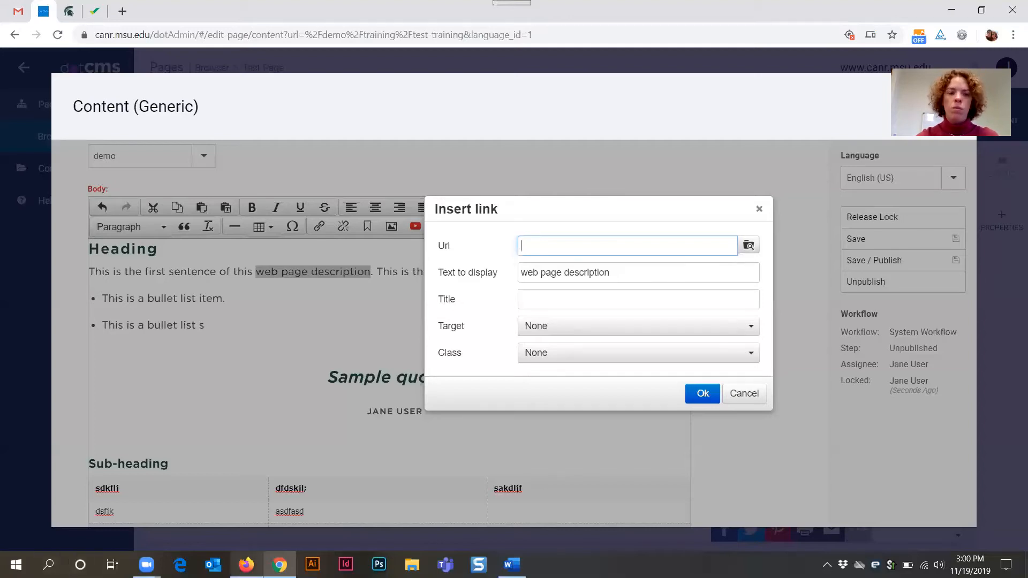
# - Switch to Firefox, copy the webinar page's address, and return to the link dialog
pyautogui.click(246, 565)
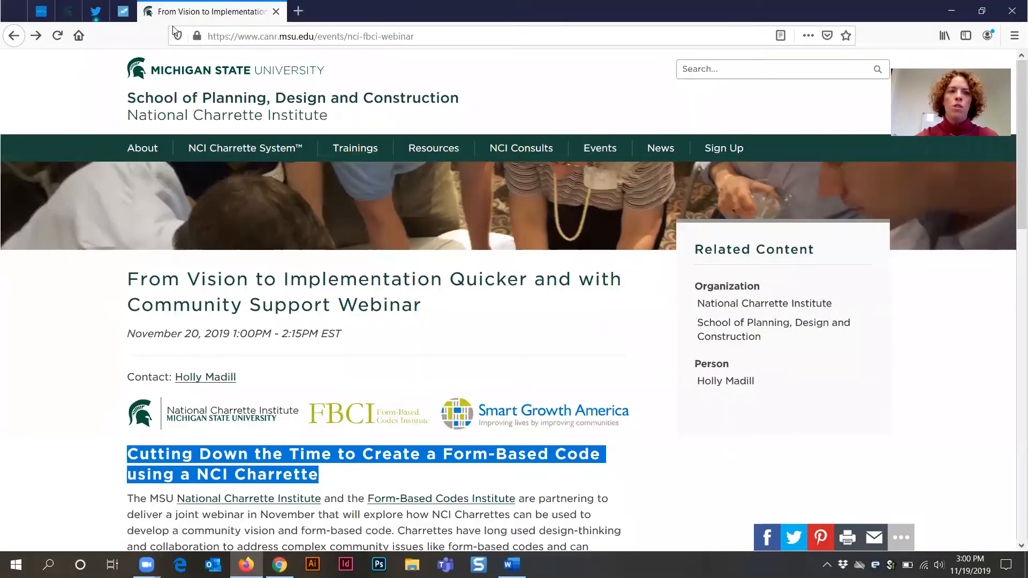
pyautogui.click(317, 37)
pyautogui.hotkey('ctrl', 'c')
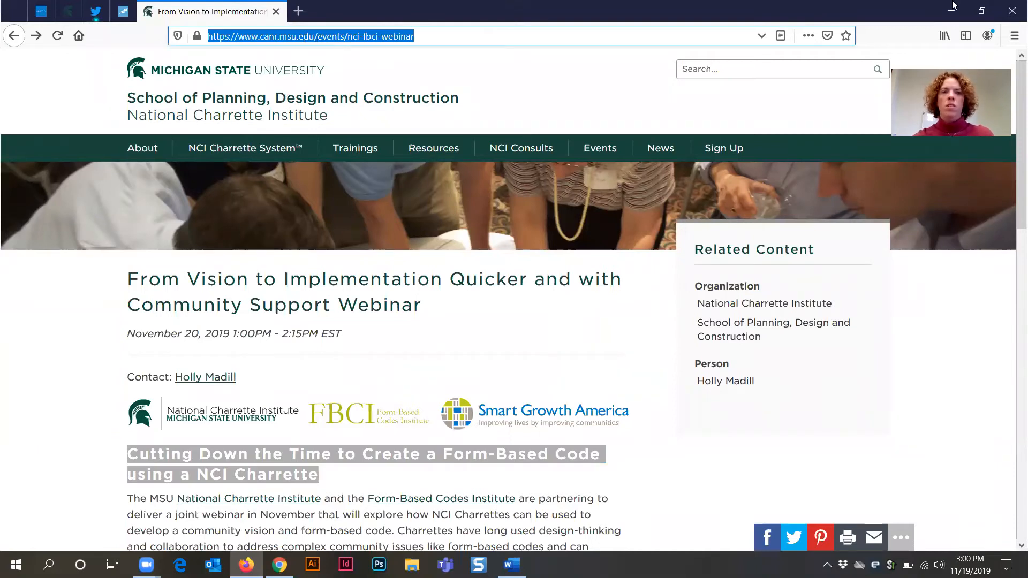
pyautogui.click(951, 17)
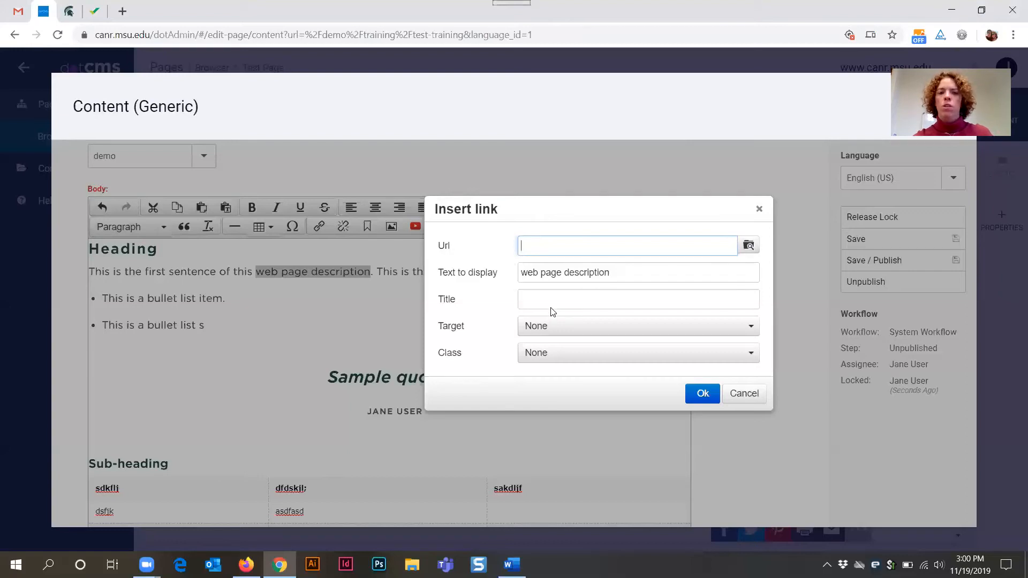
pyautogui.hotkey('ctrl', 'v')
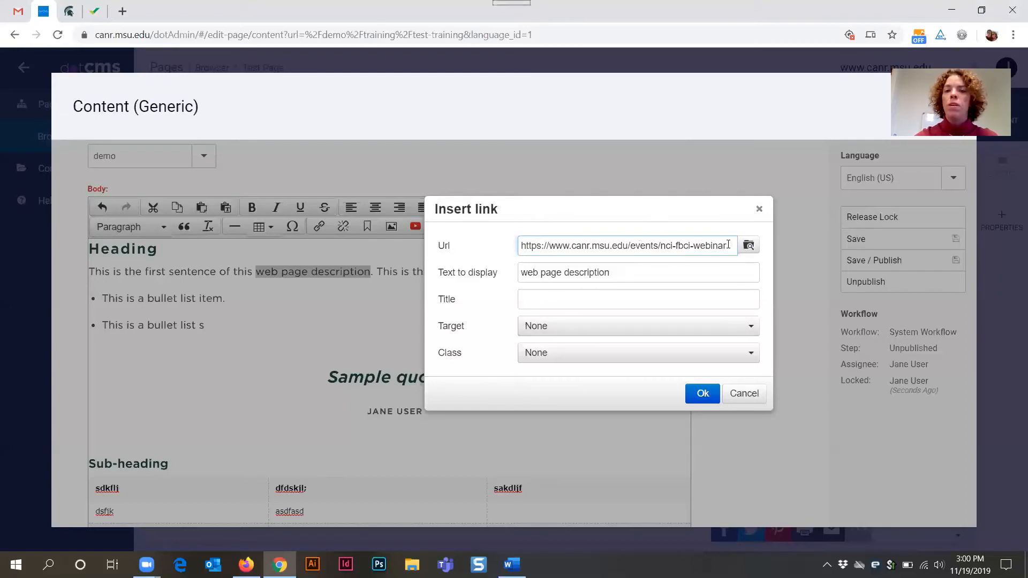
pyautogui.moveTo(728, 245); pyautogui.dragTo(478, 235)
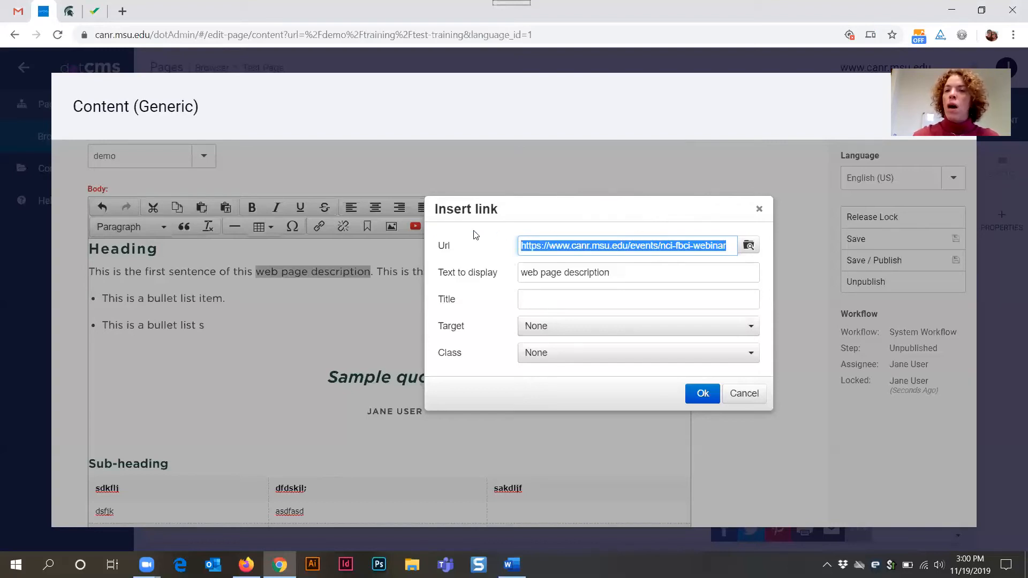
pyautogui.press('BackSpace')
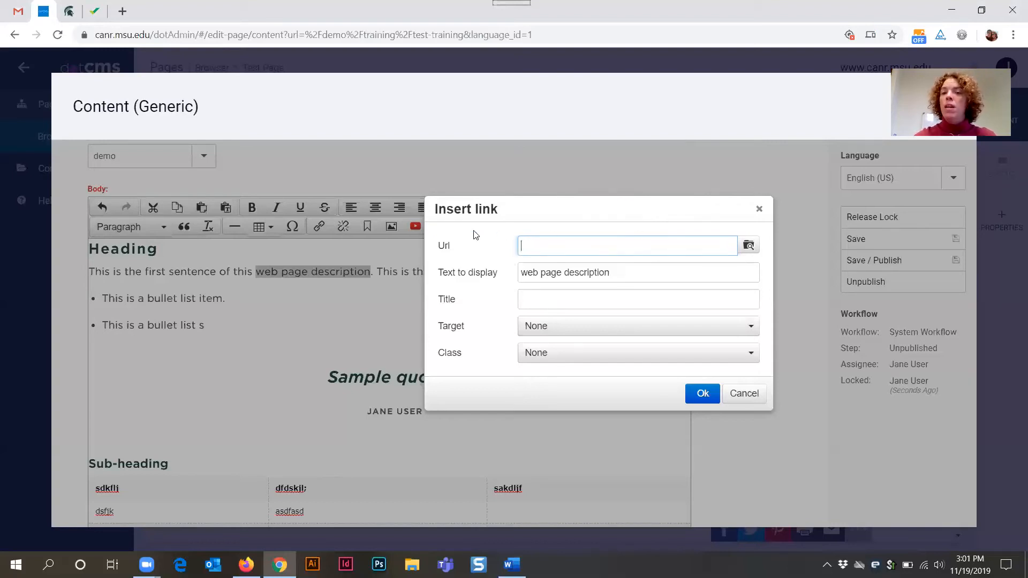
# - Browse the site's files and choose testdoc_092418.pdf in demo/test-uploads/files as the link's URL
pyautogui.click(749, 247)
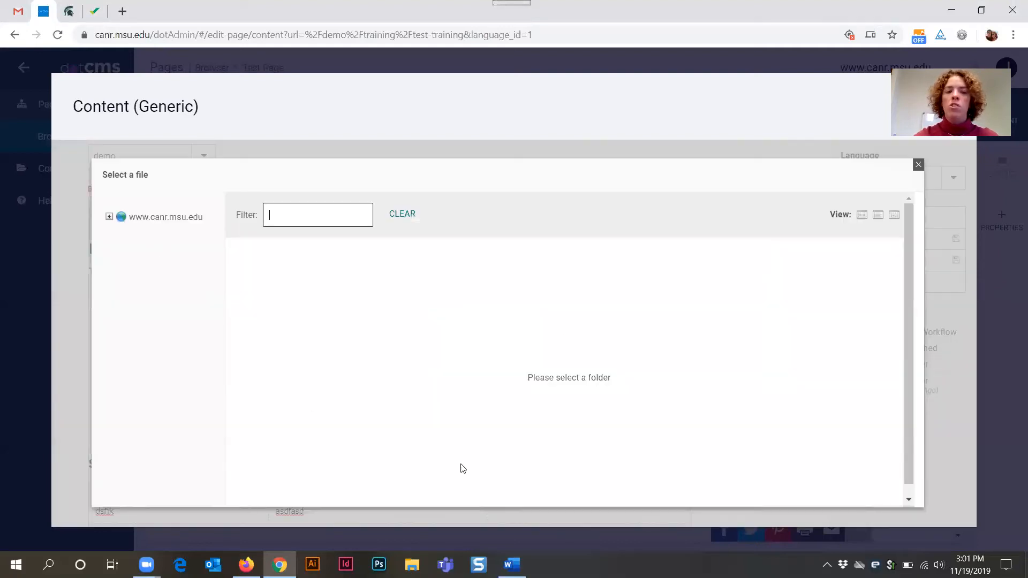
pyautogui.click(110, 217)
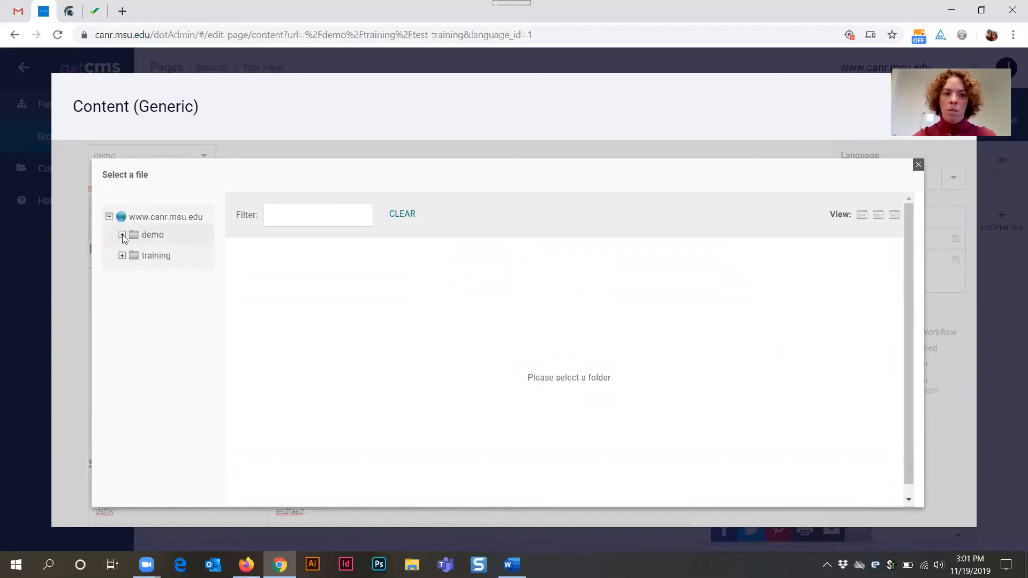
pyautogui.click(122, 234)
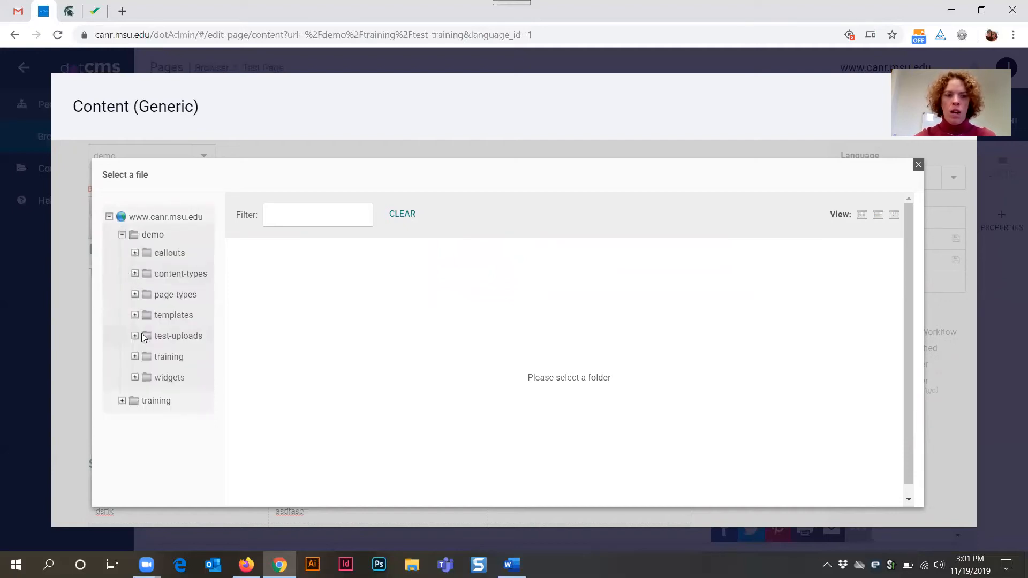
pyautogui.click(135, 337)
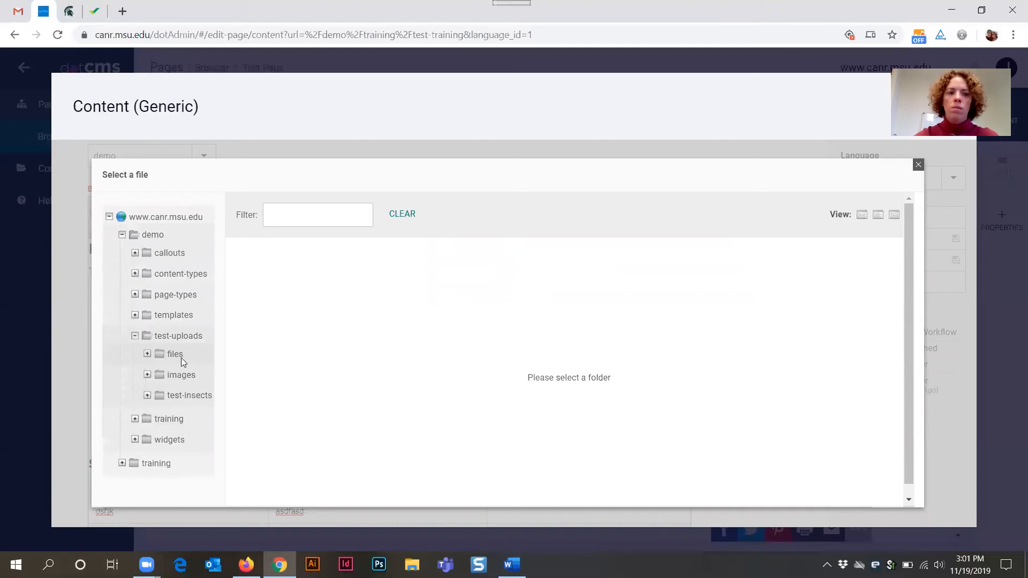
pyautogui.click(177, 355)
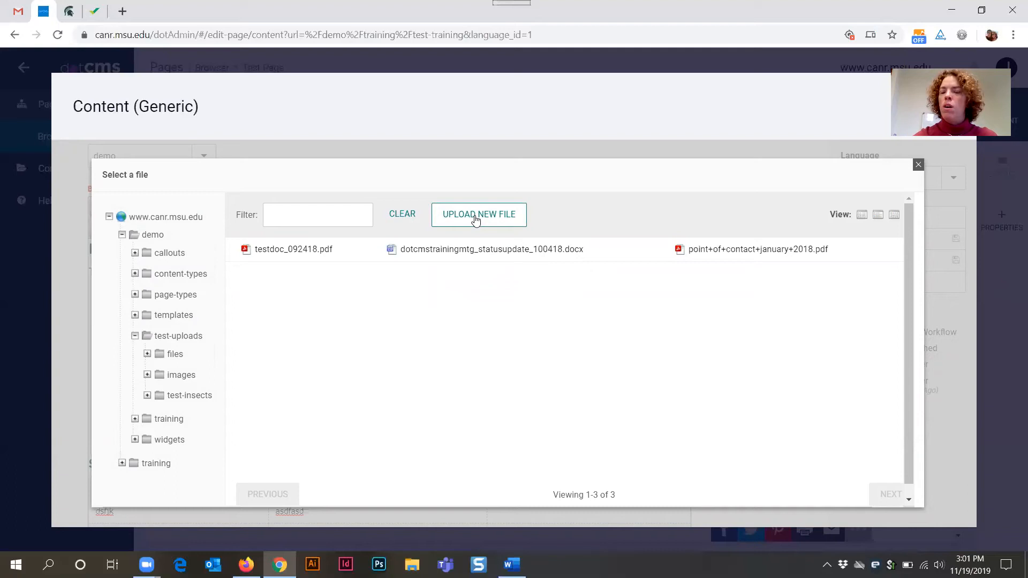
pyautogui.click(287, 250)
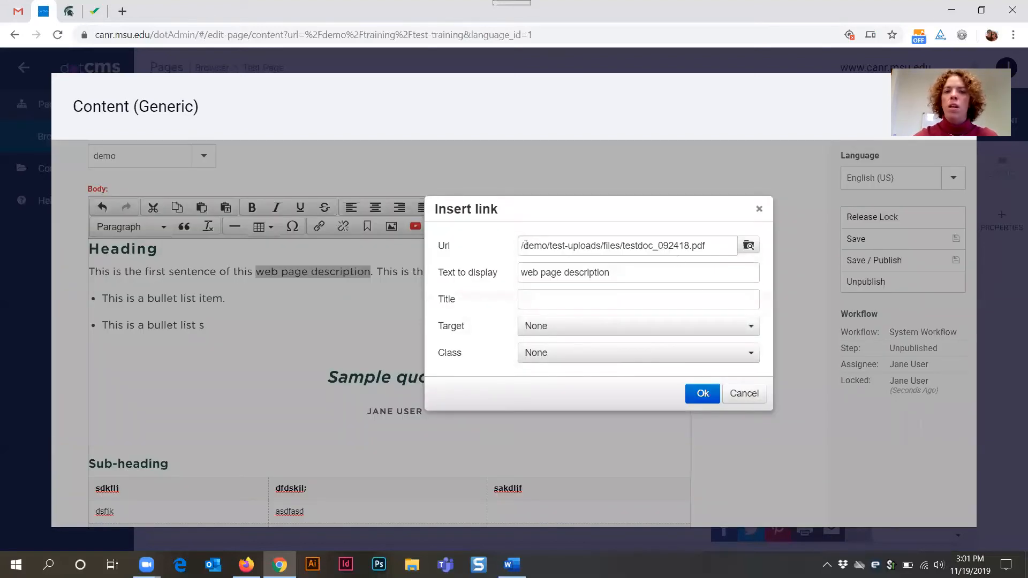
# - Switch to Firefox and review the webinar page's headings and links before minimizing it
pyautogui.moveTo(521, 245); pyautogui.dragTo(715, 246)
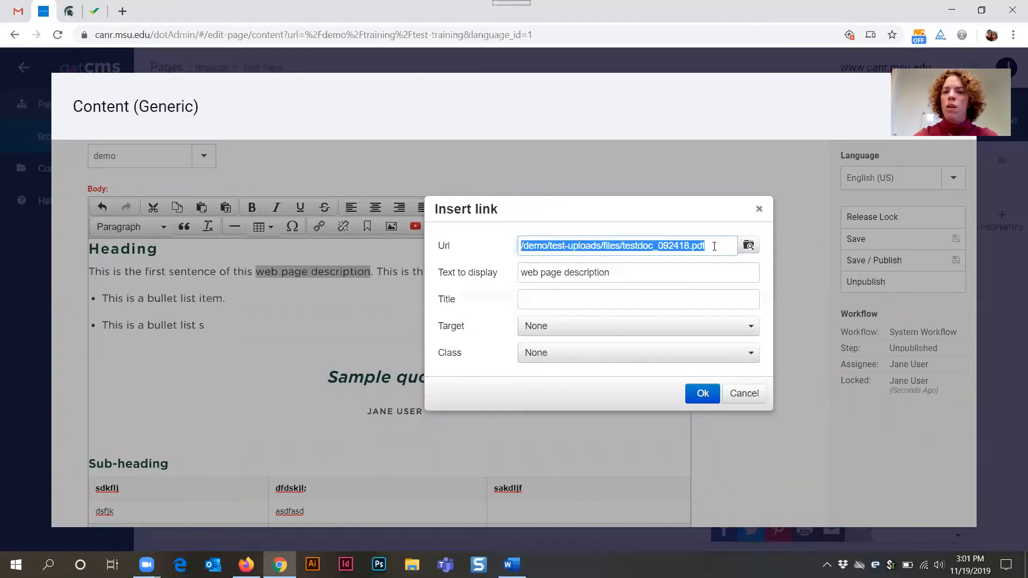
pyautogui.click(715, 247)
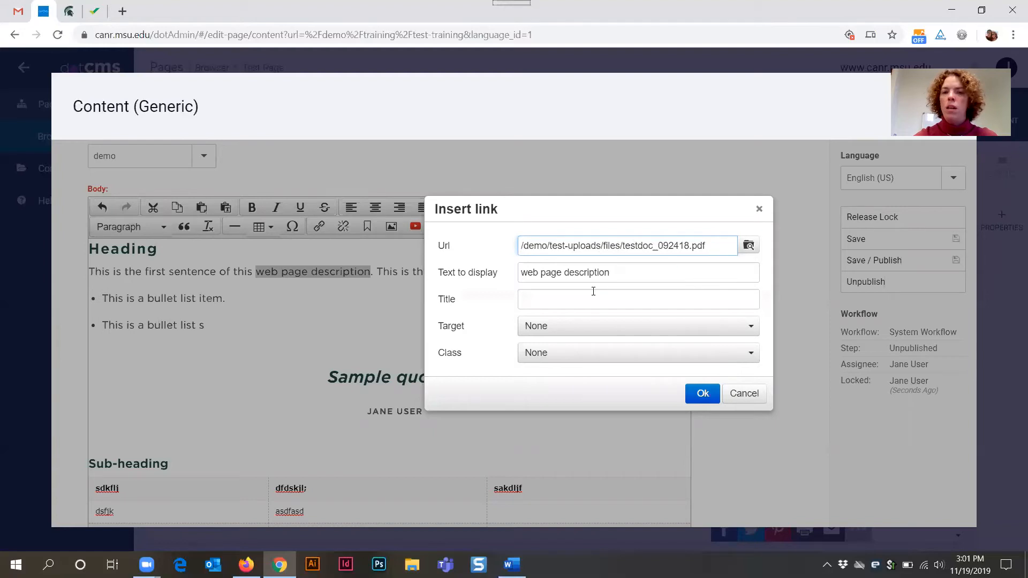
pyautogui.click(563, 292)
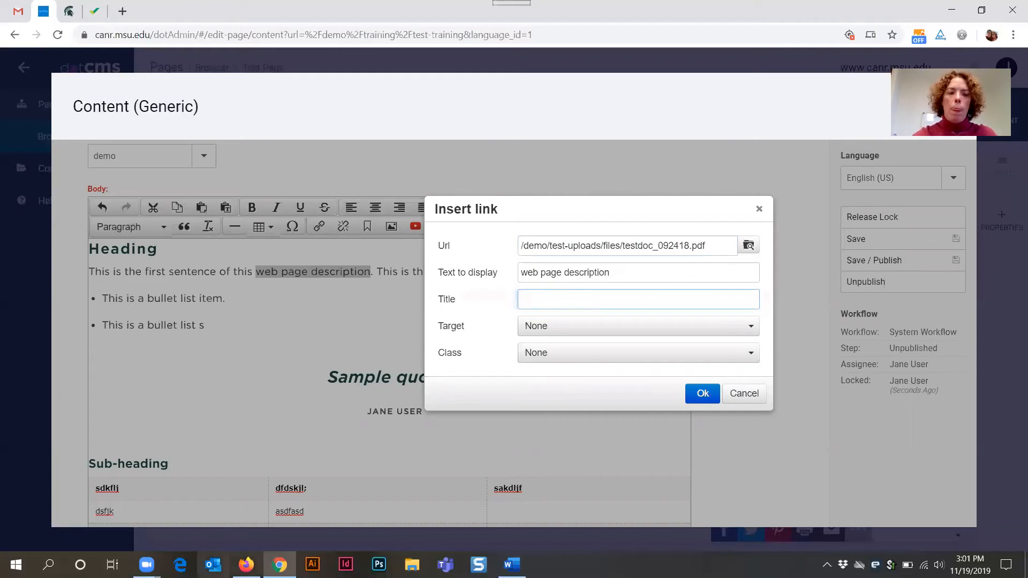
pyautogui.click(247, 565)
pyautogui.scroll(-3, 272, 362)
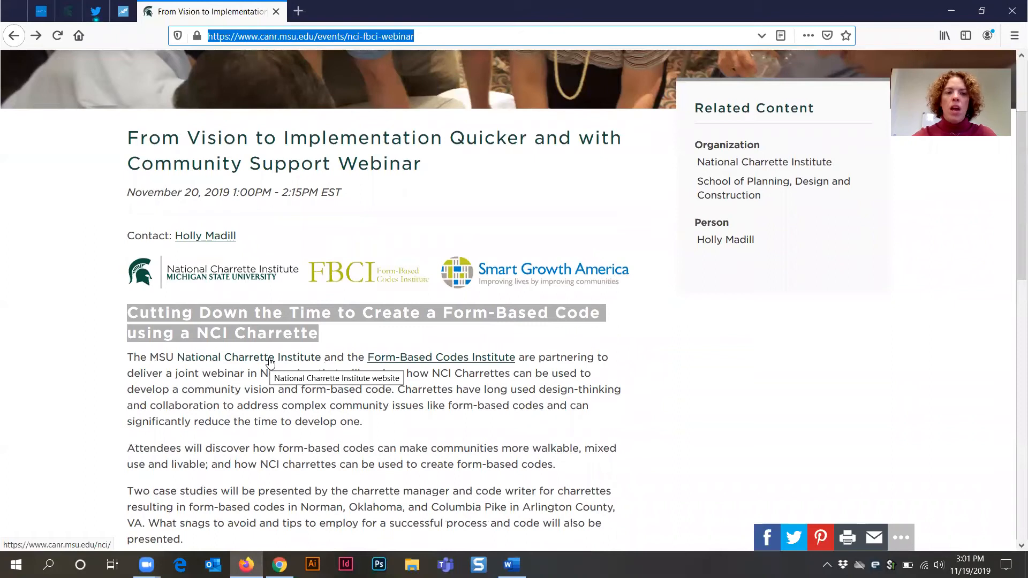
pyautogui.click(225, 386)
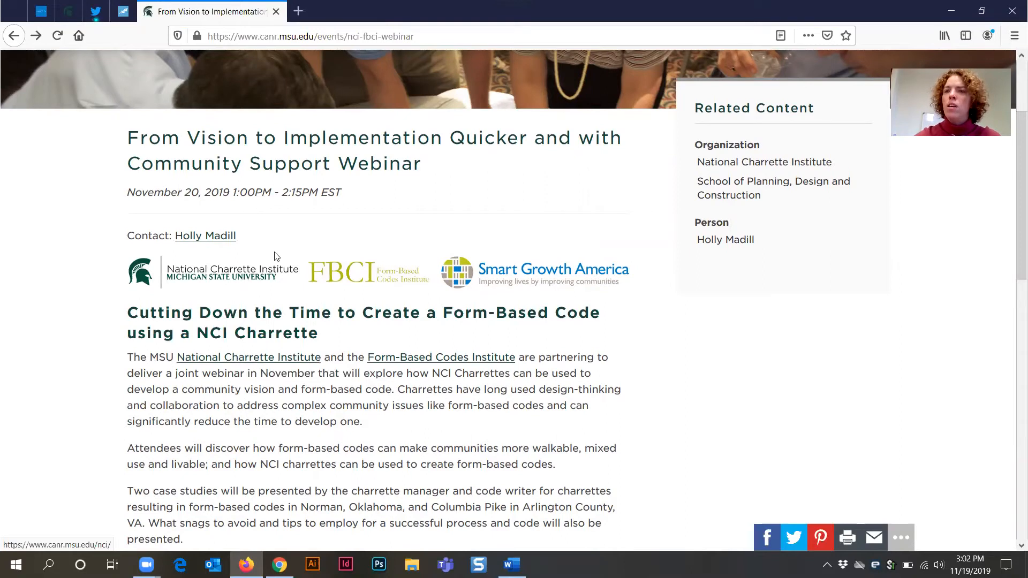
pyautogui.click(952, 12)
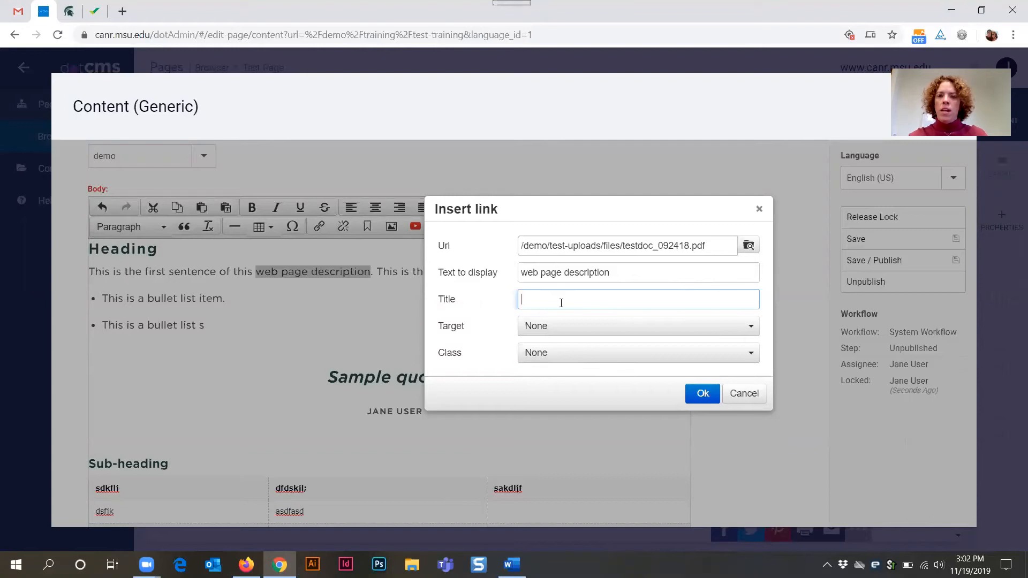
# - Set the link title to Test Document and insert the link on 'web page description'
pyautogui.write('Test Document')
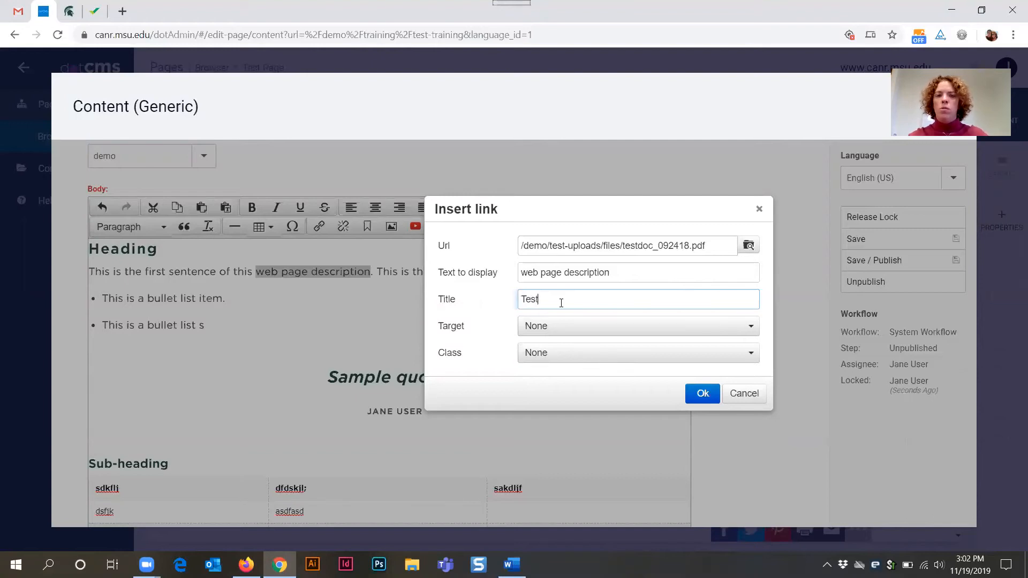
pyautogui.click(701, 395)
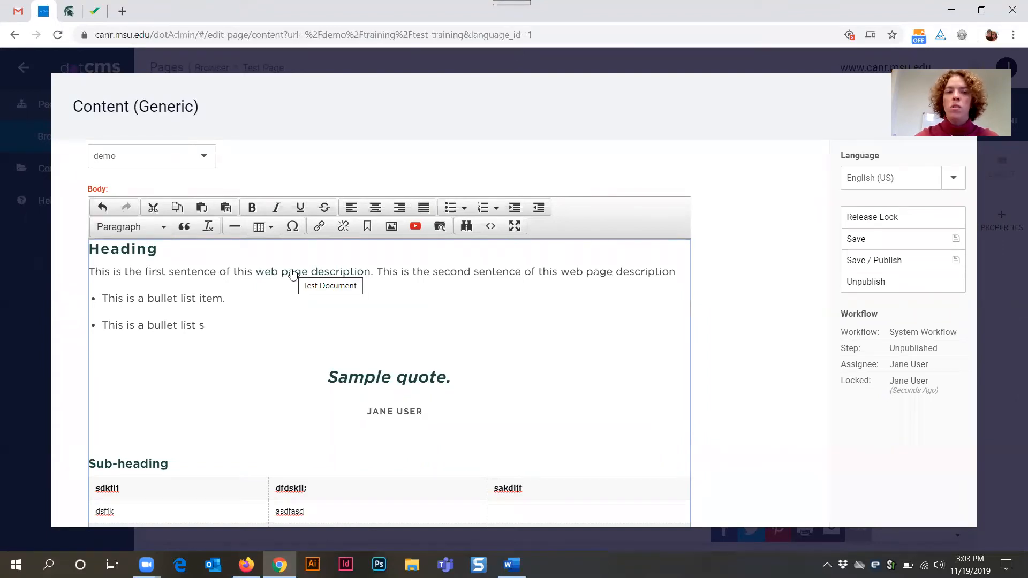
pyautogui.click(330, 274)
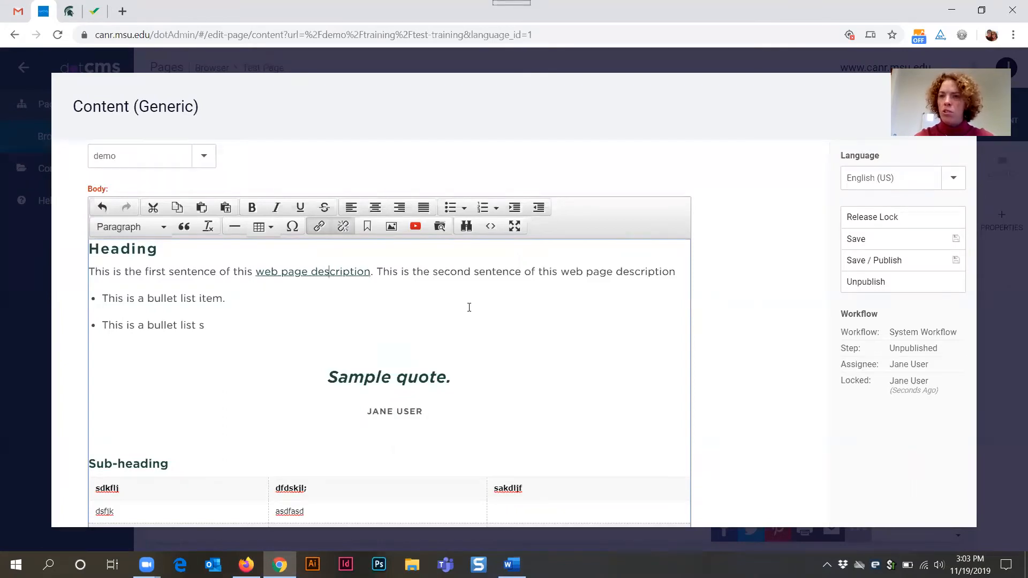
# - In Firefox, browse the SPDC site to the UC What We Do page and try its in-page jump links
pyautogui.click(246, 565)
pyautogui.scroll(3, 340, 238)
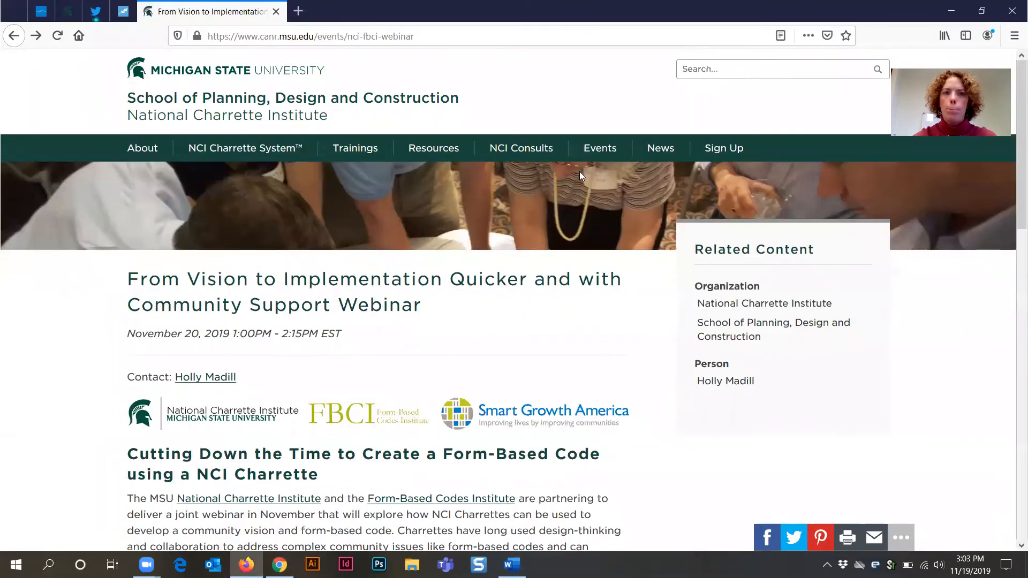
pyautogui.click(564, 170)
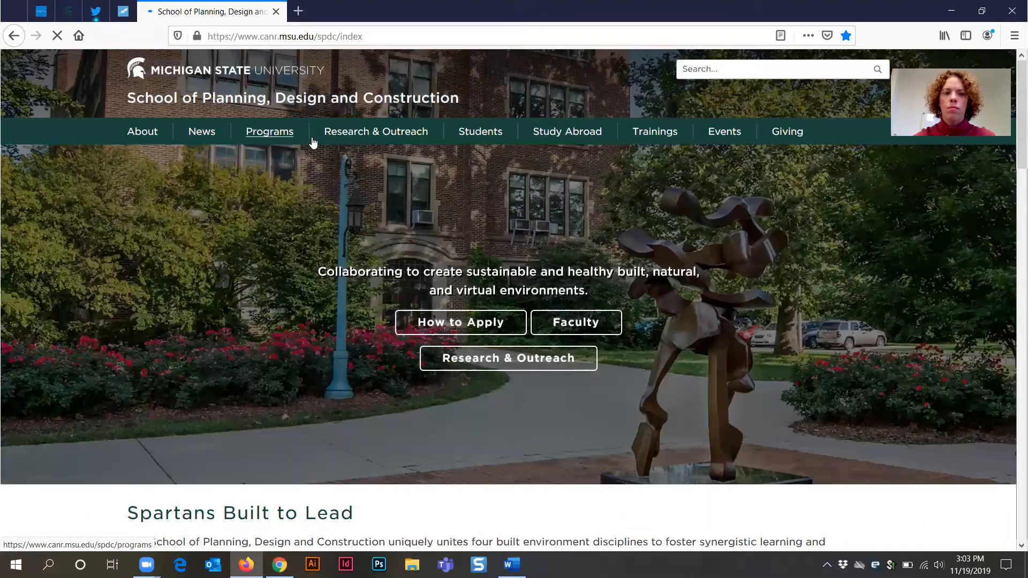
pyautogui.click(314, 142)
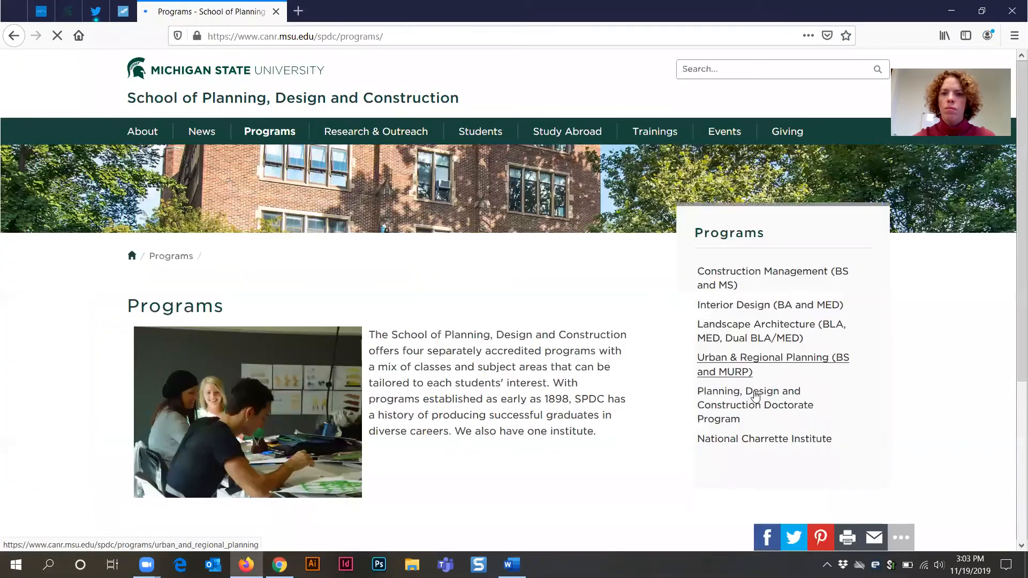
pyautogui.click(723, 365)
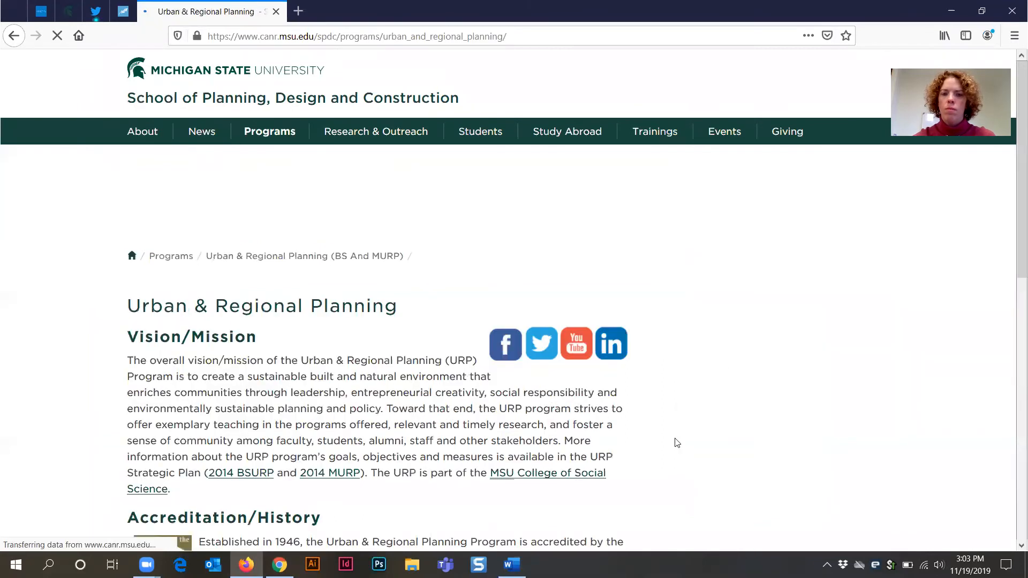
pyautogui.scroll(-5, 697, 428)
pyautogui.click(748, 333)
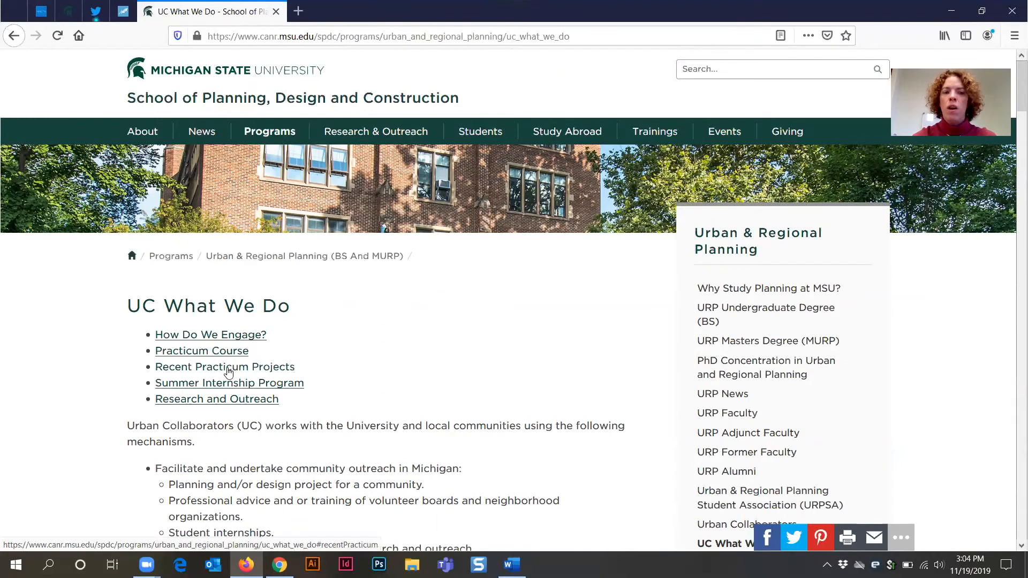
pyautogui.click(229, 371)
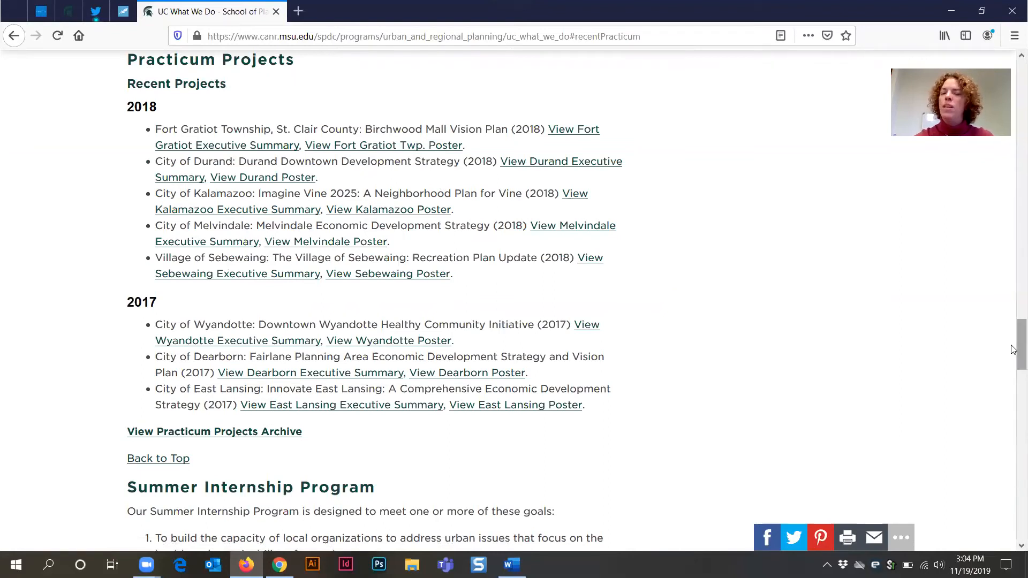
pyautogui.moveTo(1014, 350); pyautogui.dragTo(1014, 101)
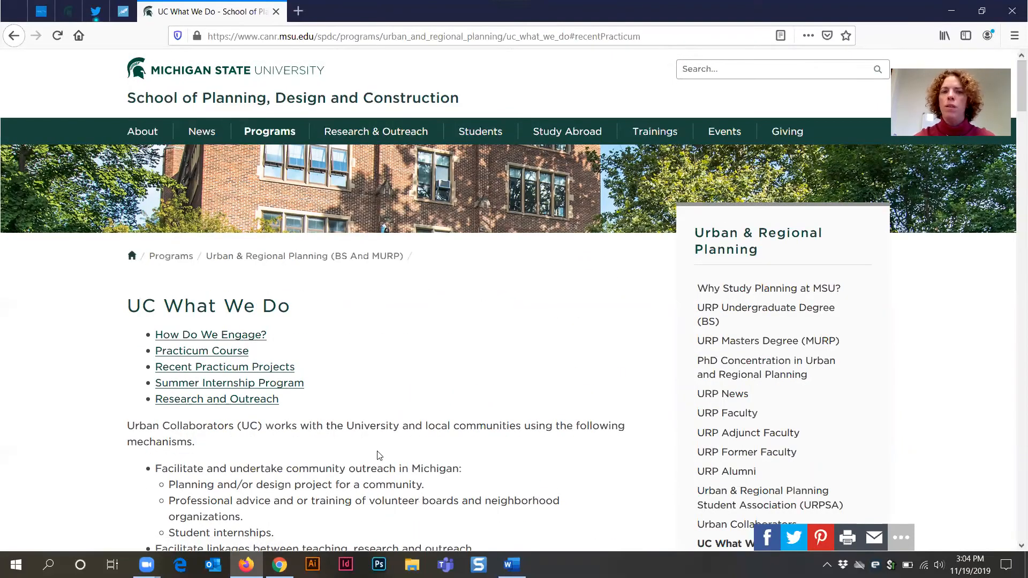
# - Add a new empty bulleted paragraph line above the Heading at the top of the body
pyautogui.hotkey('alt', 'Tab')
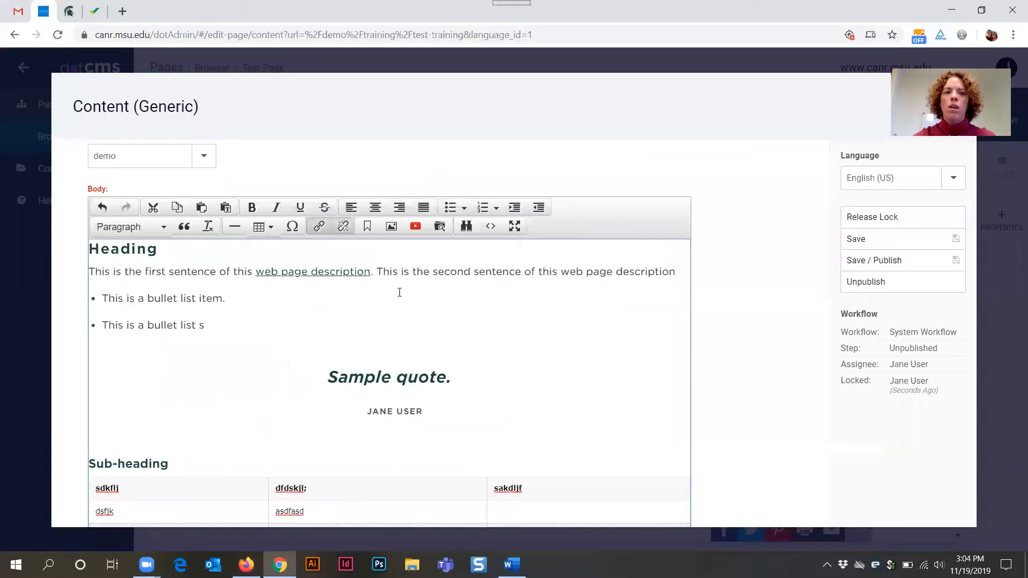
pyautogui.click(89, 249)
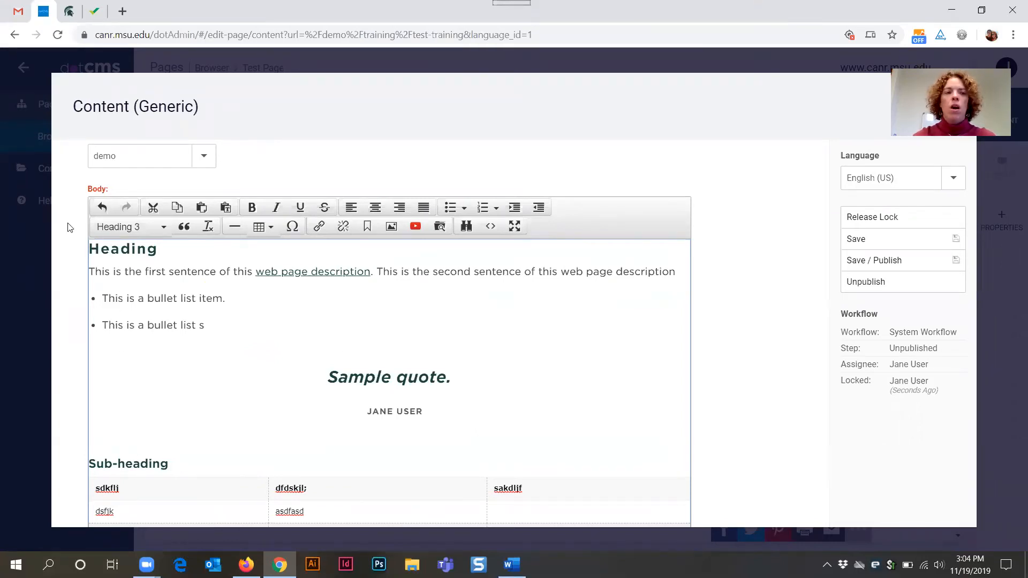
pyautogui.press('Return')
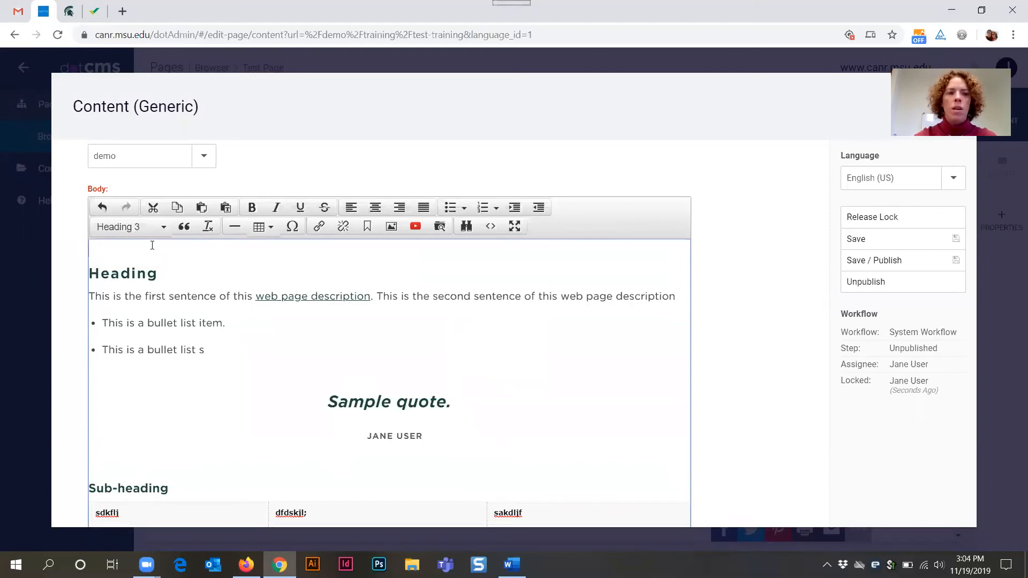
pyautogui.click(150, 227)
pyautogui.click(134, 250)
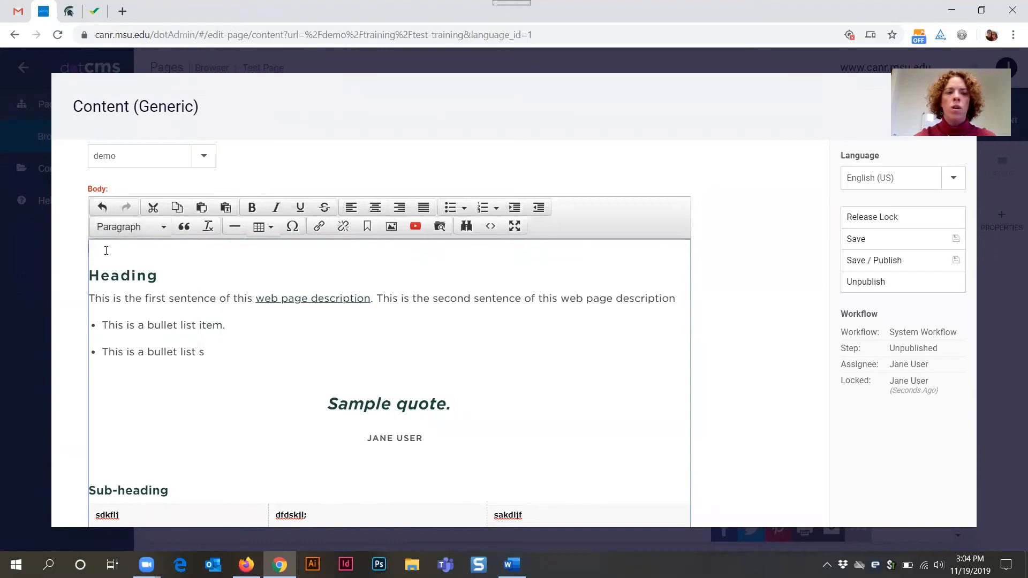
pyautogui.click(134, 235)
pyautogui.click(131, 248)
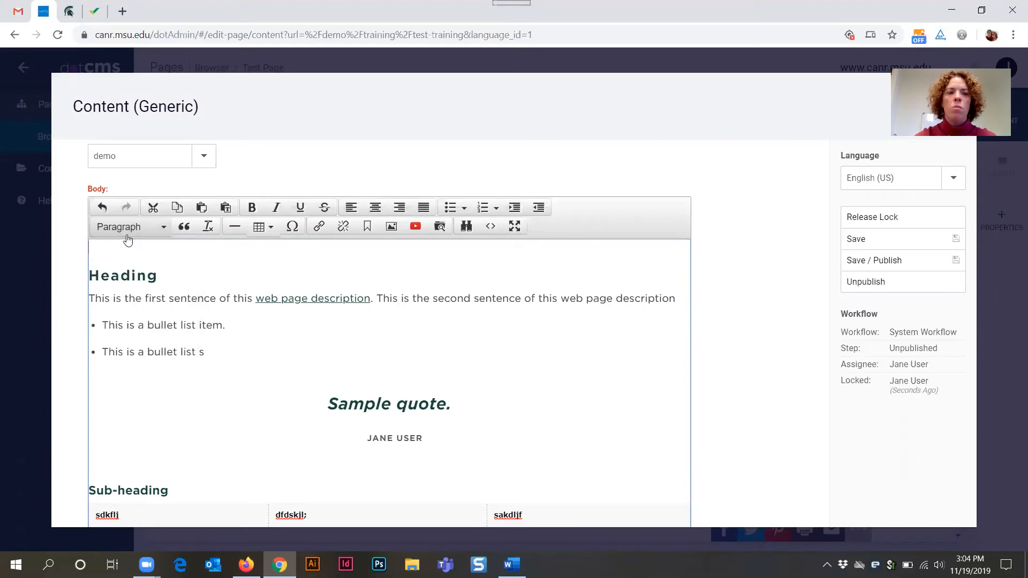
pyautogui.click(449, 209)
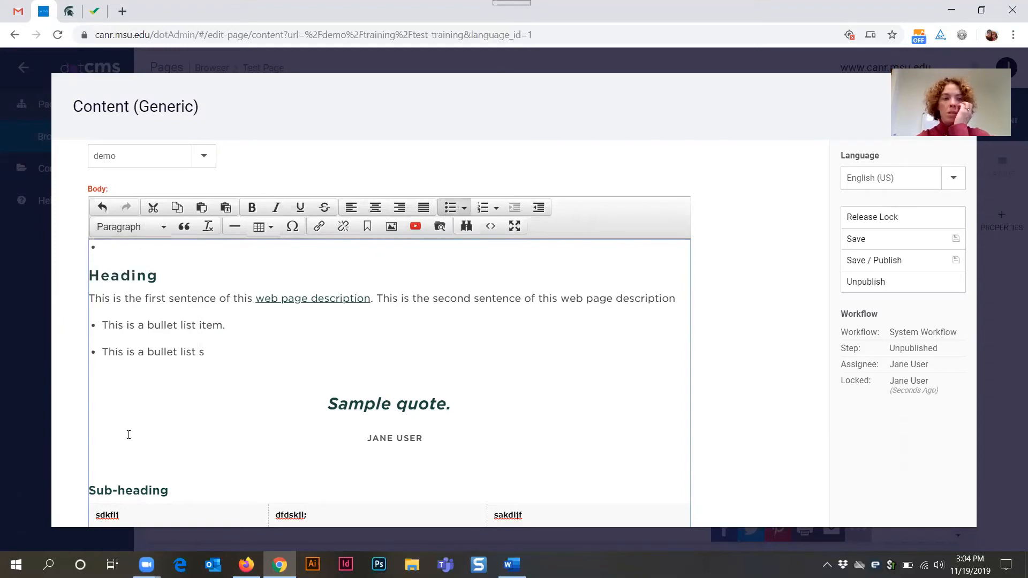
# - Insert an anchor named heading at the start of the Heading line
pyautogui.click(98, 273)
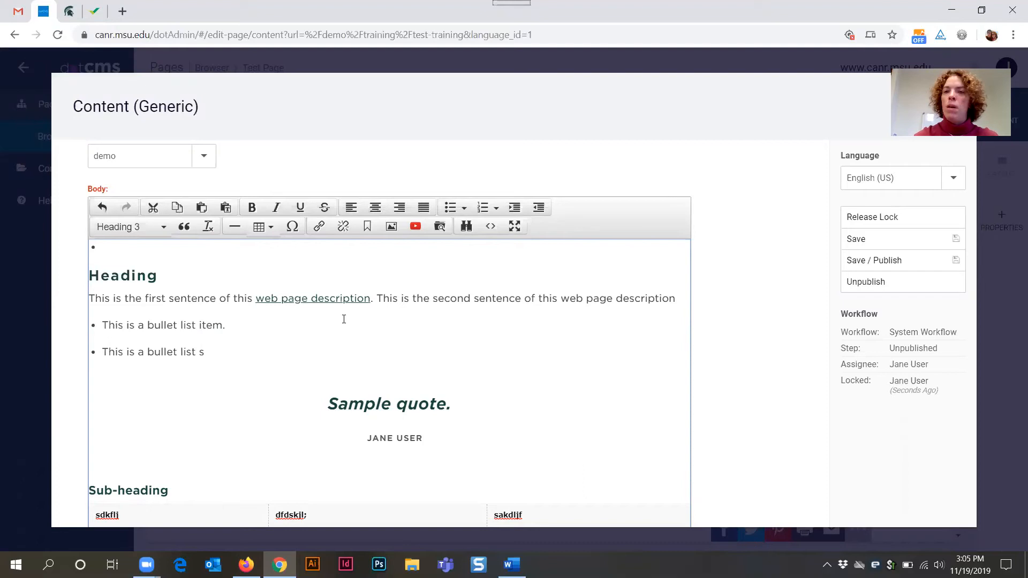
pyautogui.click(367, 227)
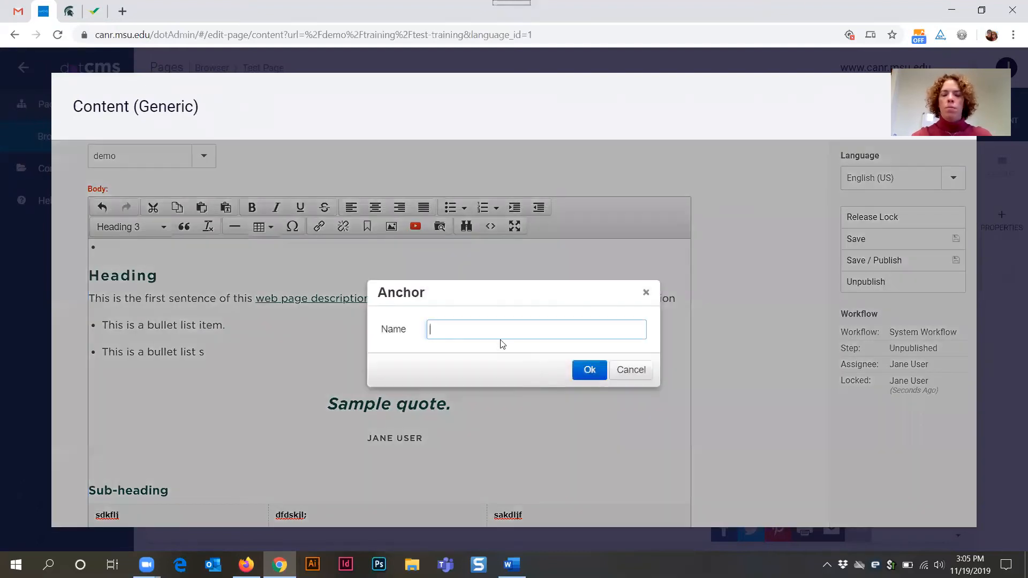
pyautogui.write('heading')
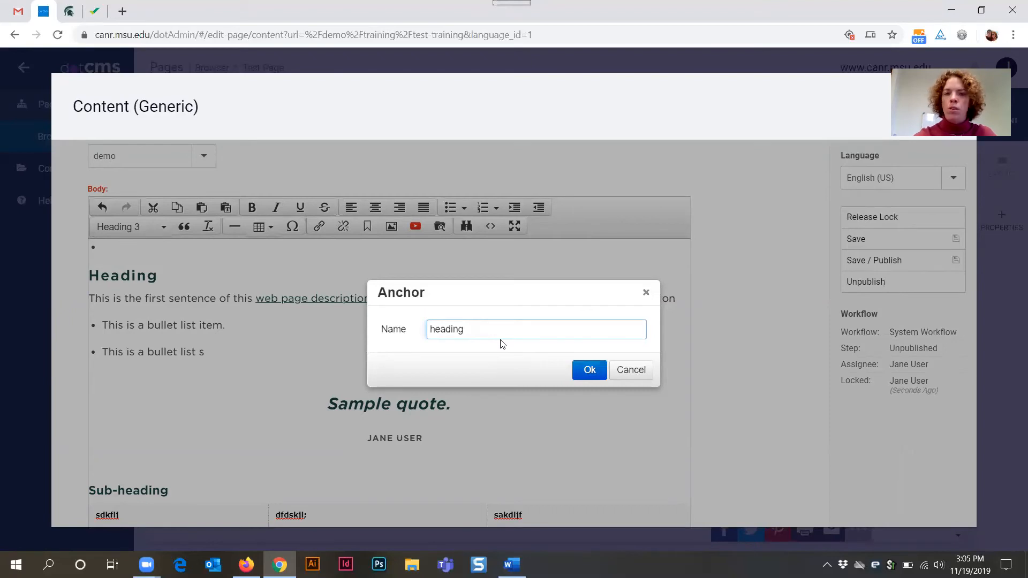
pyautogui.click(588, 372)
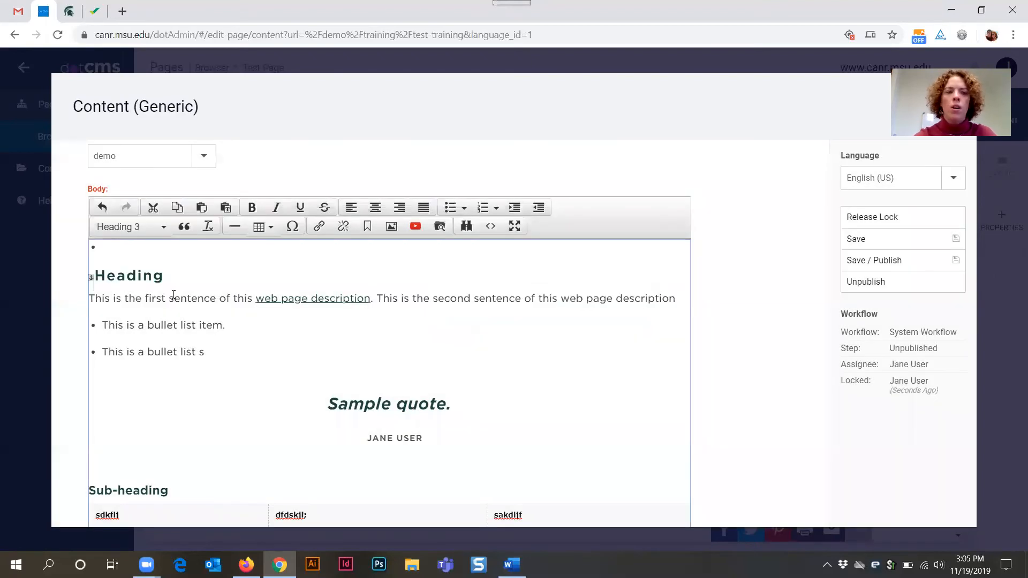
# - Open the heading anchor at the start of the Heading line to review its name, and confirm it
pyautogui.click(92, 279)
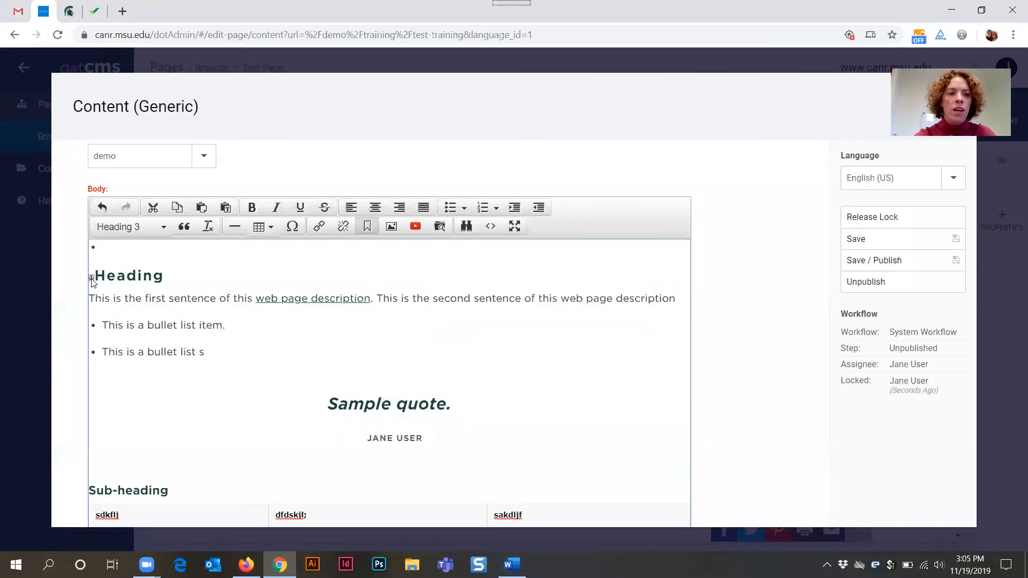
pyautogui.click(367, 228)
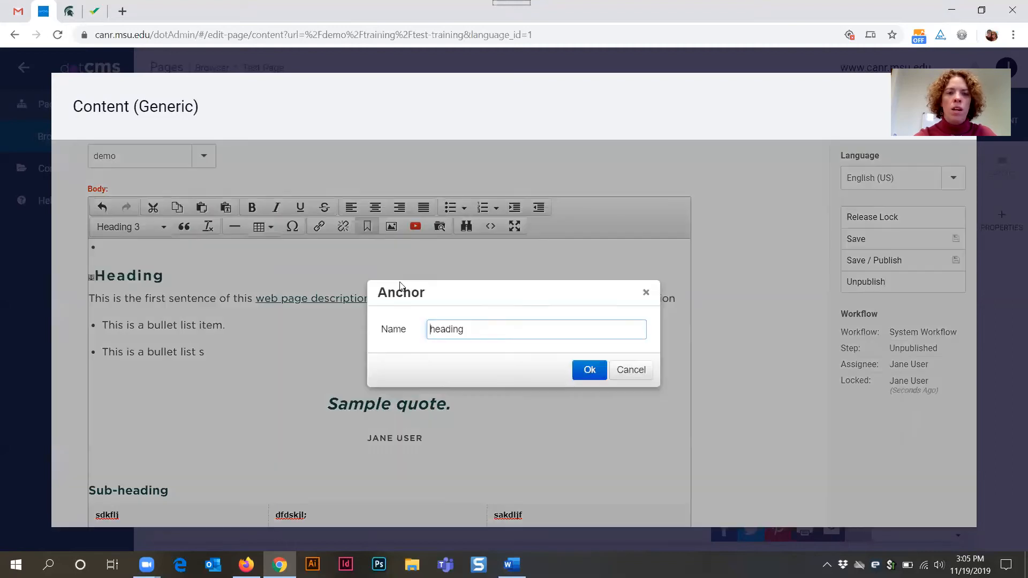
pyautogui.click(597, 375)
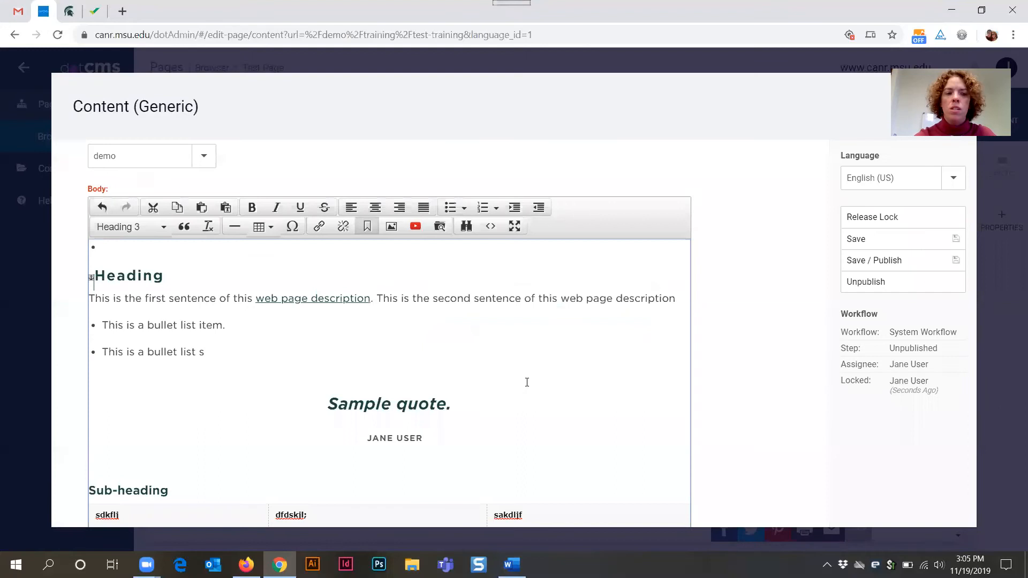
# - Insert an anchor named subheading at the start of the Sub-heading line
pyautogui.click(91, 491)
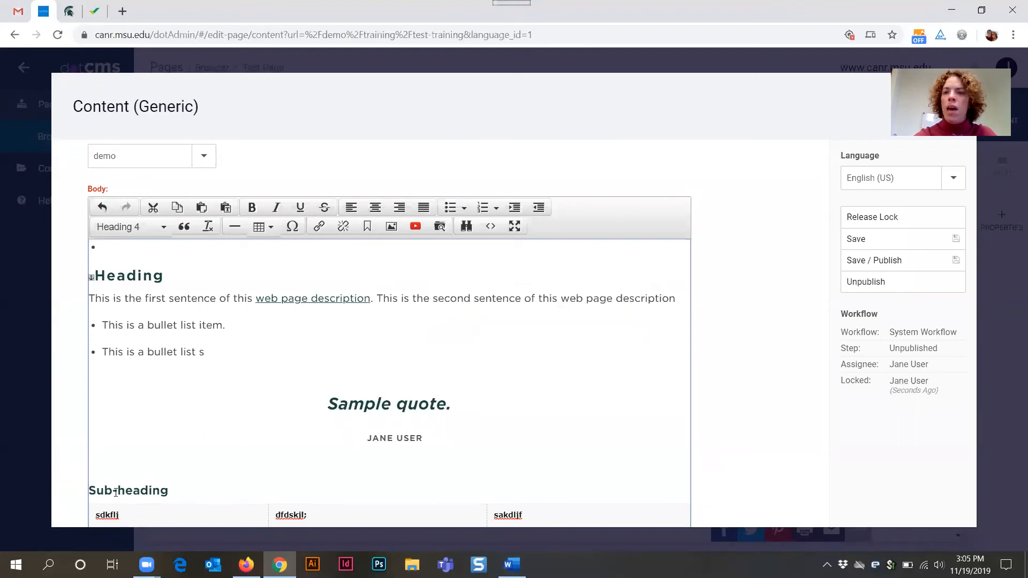
pyautogui.click(367, 232)
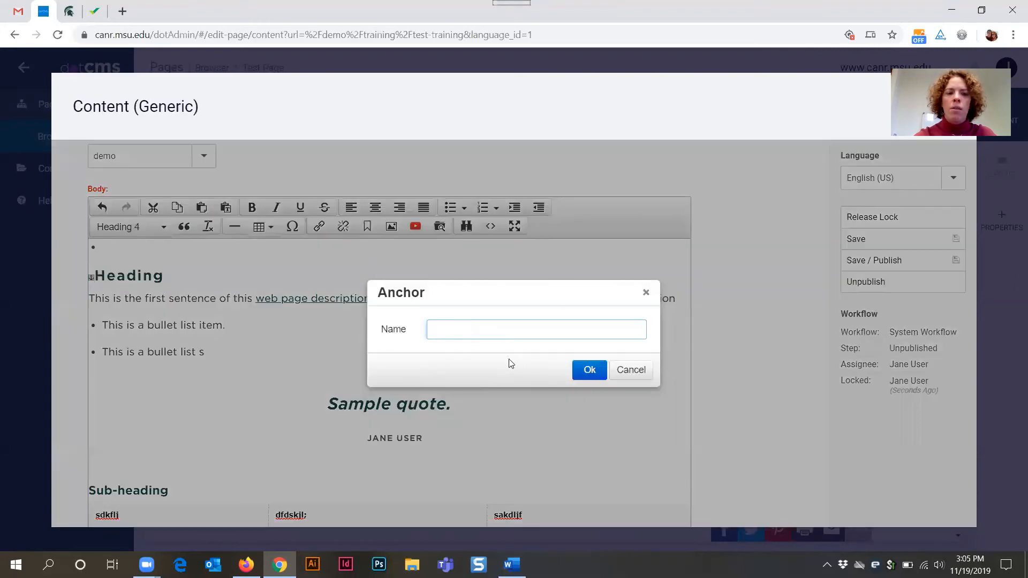
pyautogui.write('su')
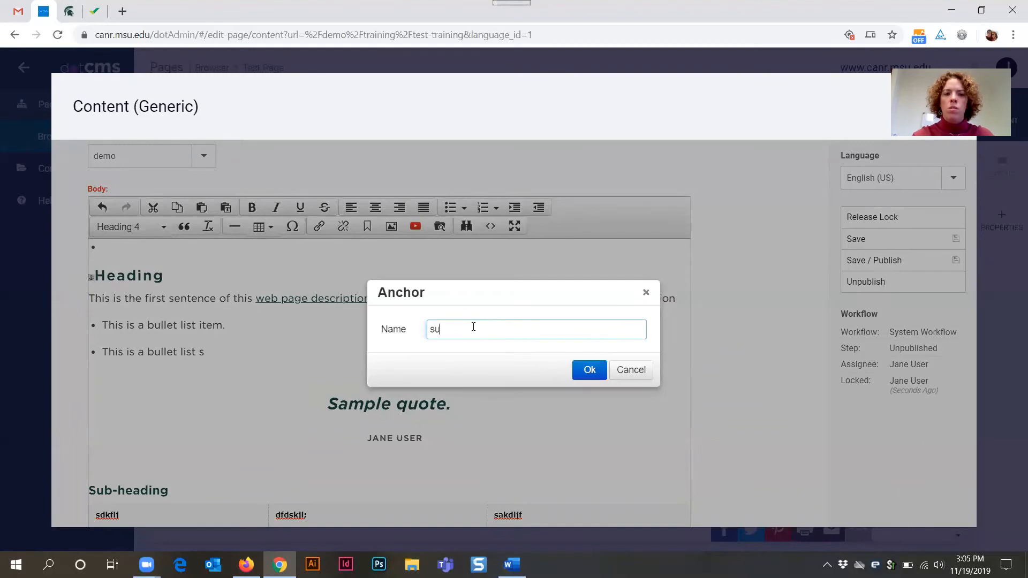
pyautogui.write('bheading')
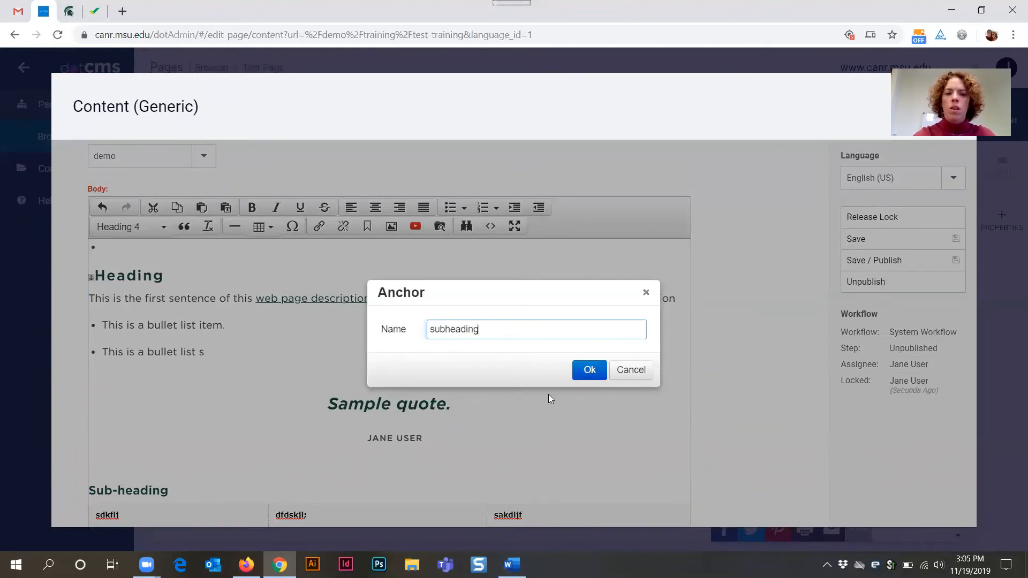
pyautogui.click(589, 369)
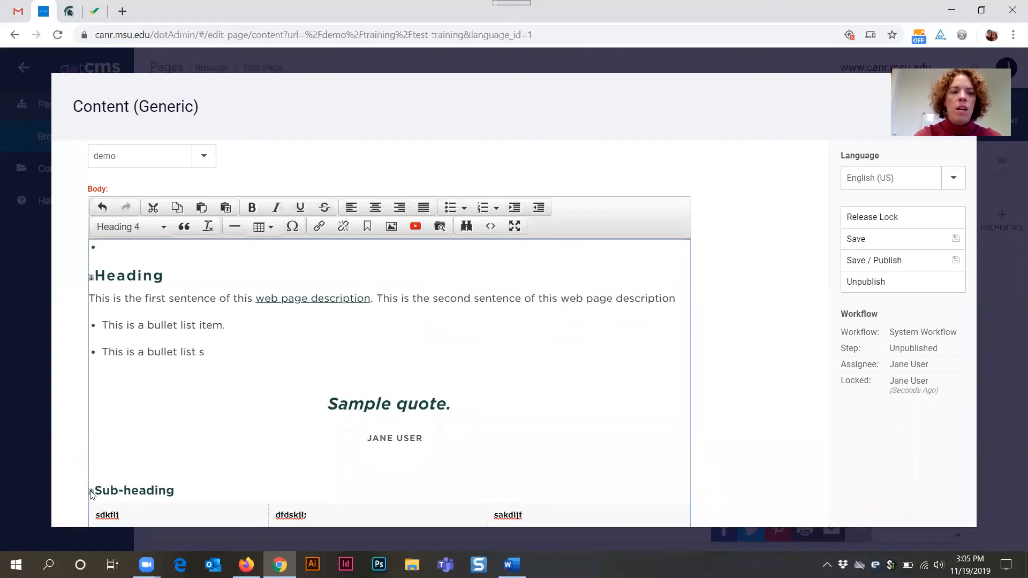
# - Fill the empty top bullet list with two items: Heading and Sub-heading
pyautogui.click(122, 247)
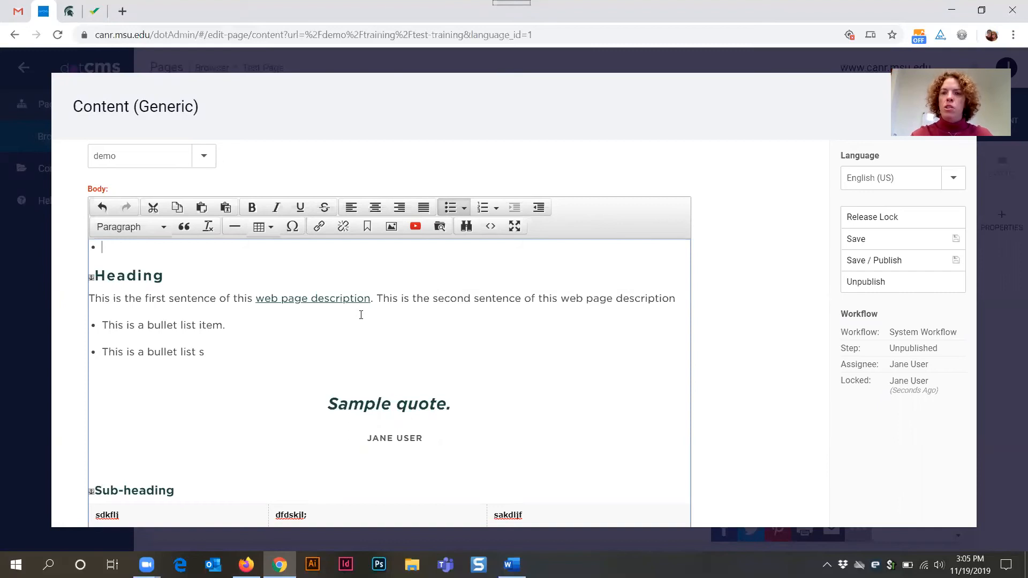
pyautogui.write('Heading')
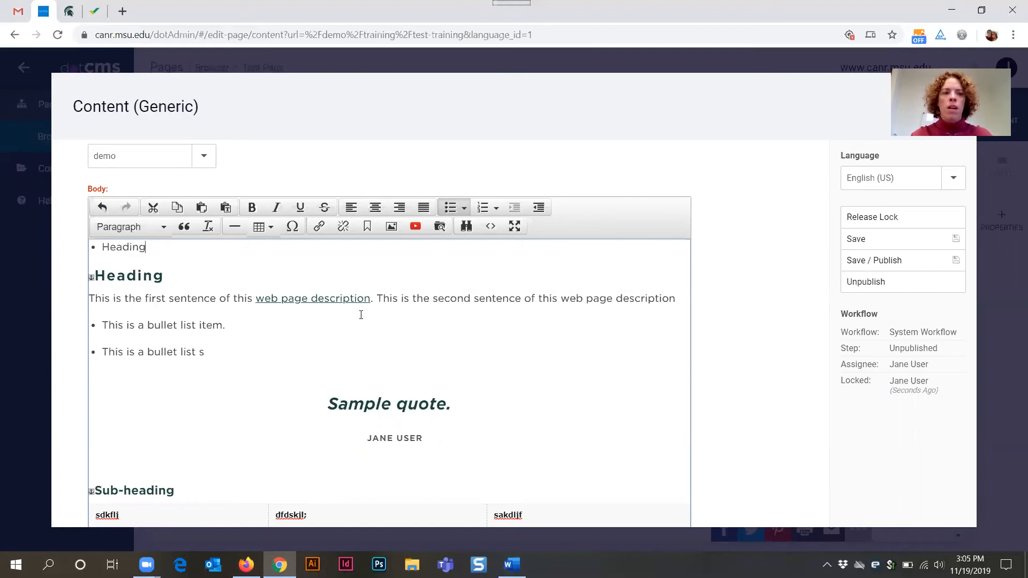
pyautogui.press('Return')
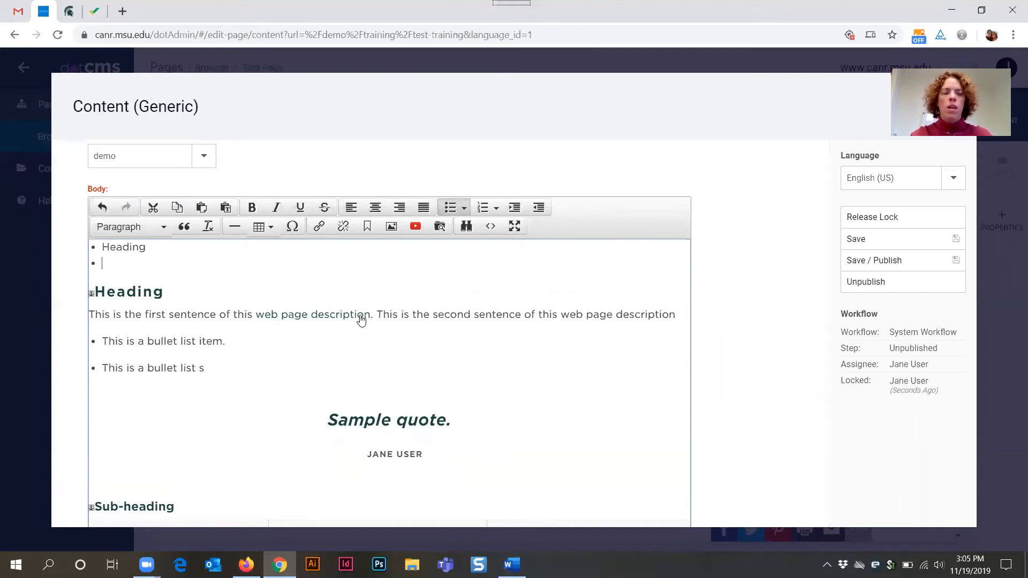
pyautogui.write('Sub-heading')
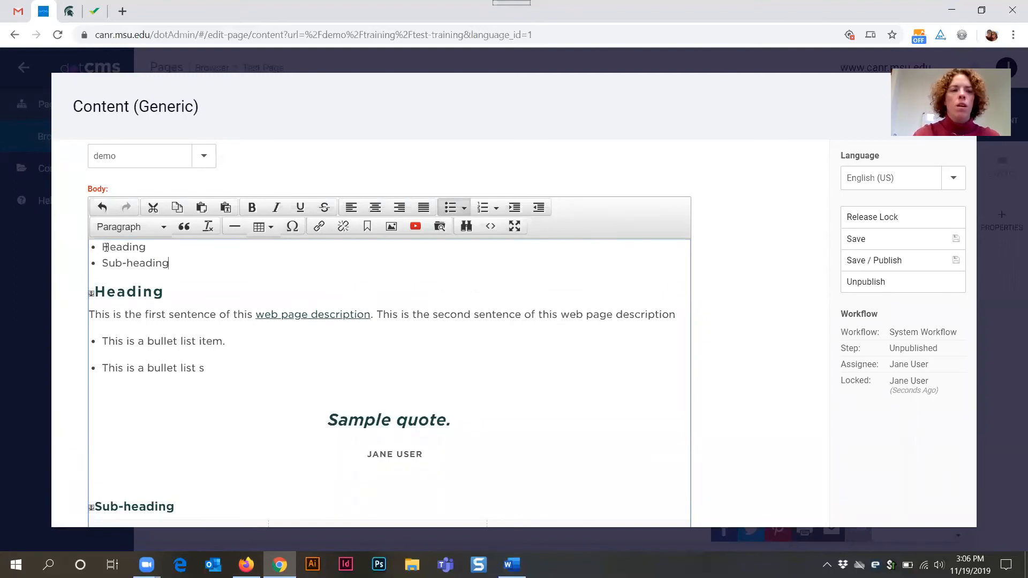
pyautogui.write('.')
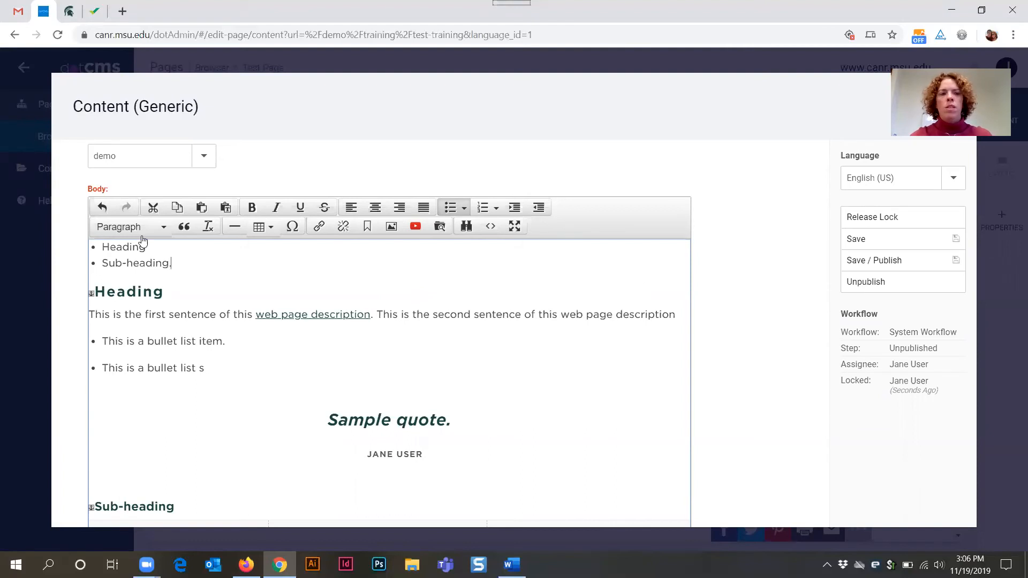
# - Link the Heading bullet item to the heading anchor, with the link title Heading
pyautogui.moveTo(102, 247); pyautogui.dragTo(146, 248)
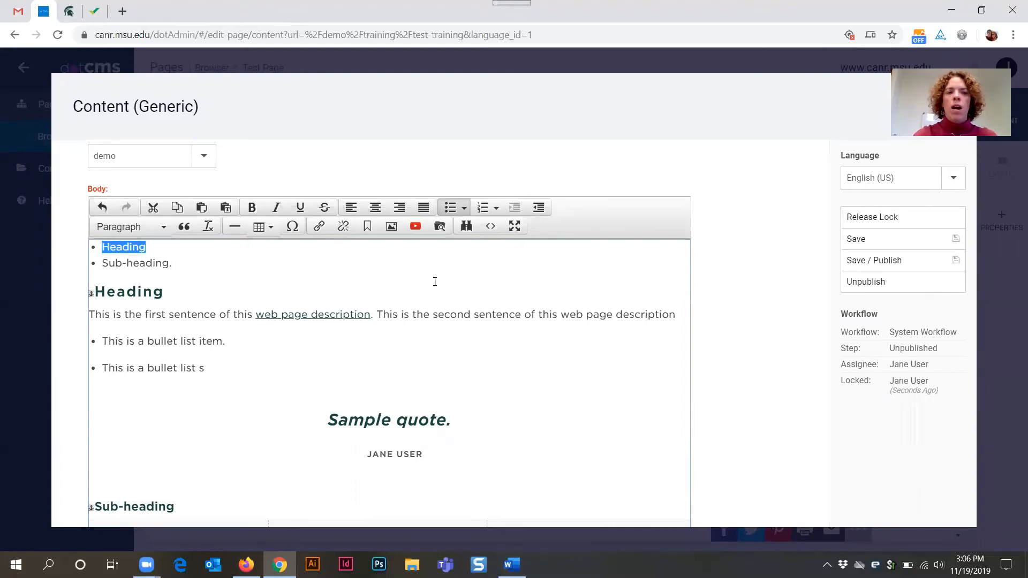
pyautogui.click(320, 226)
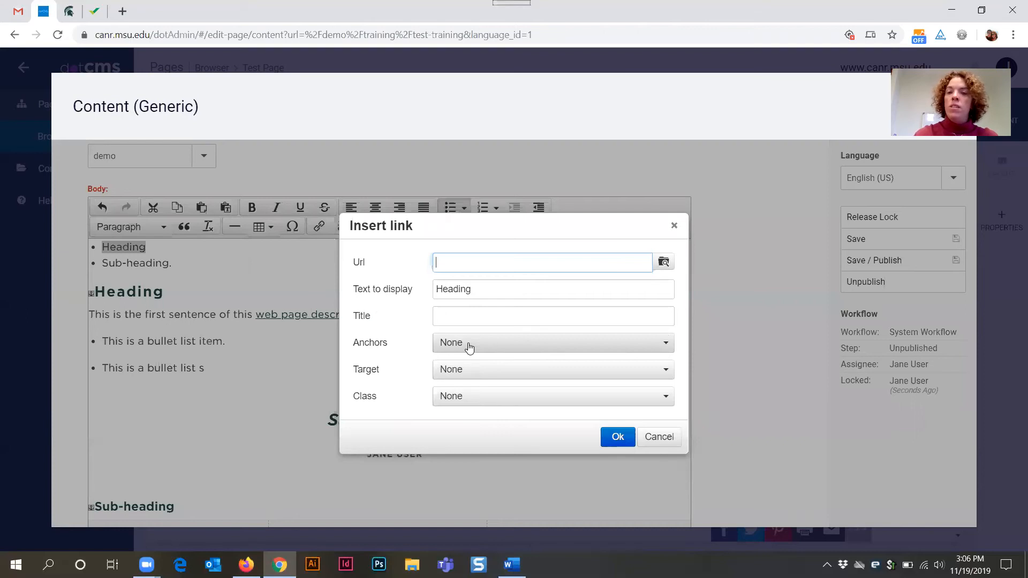
pyautogui.doubleClick(355, 342)
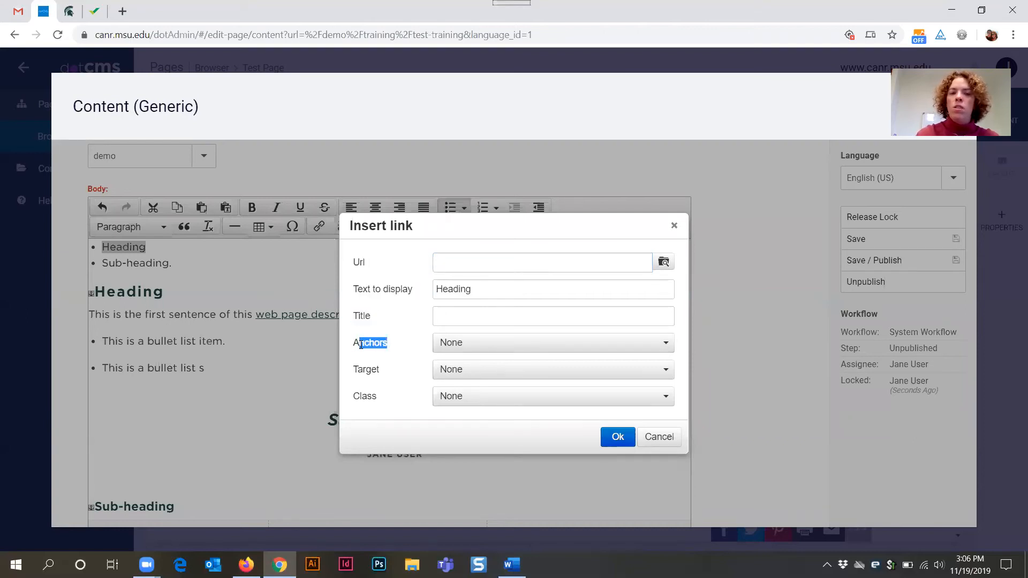
pyautogui.click(461, 347)
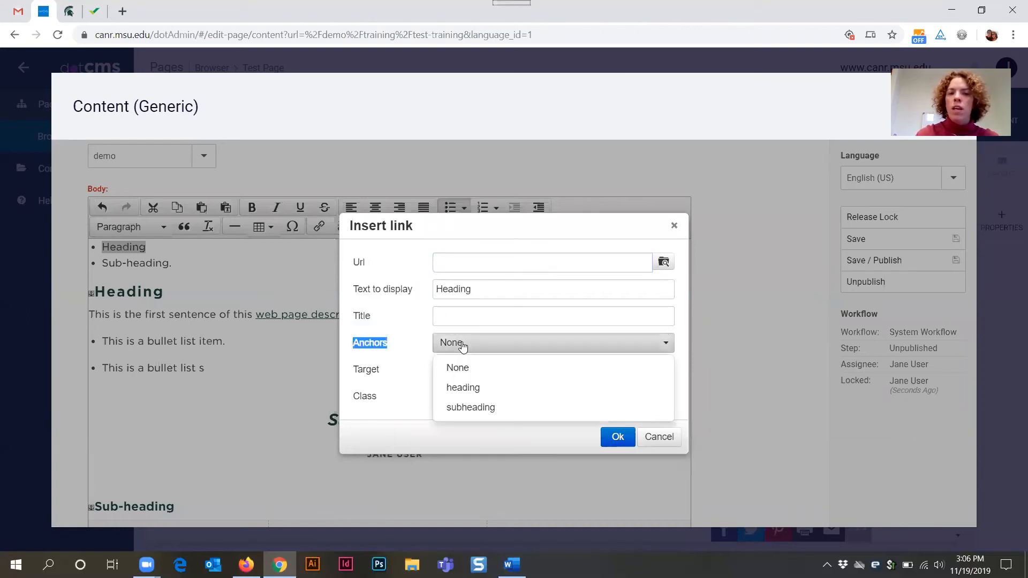
pyautogui.click(487, 393)
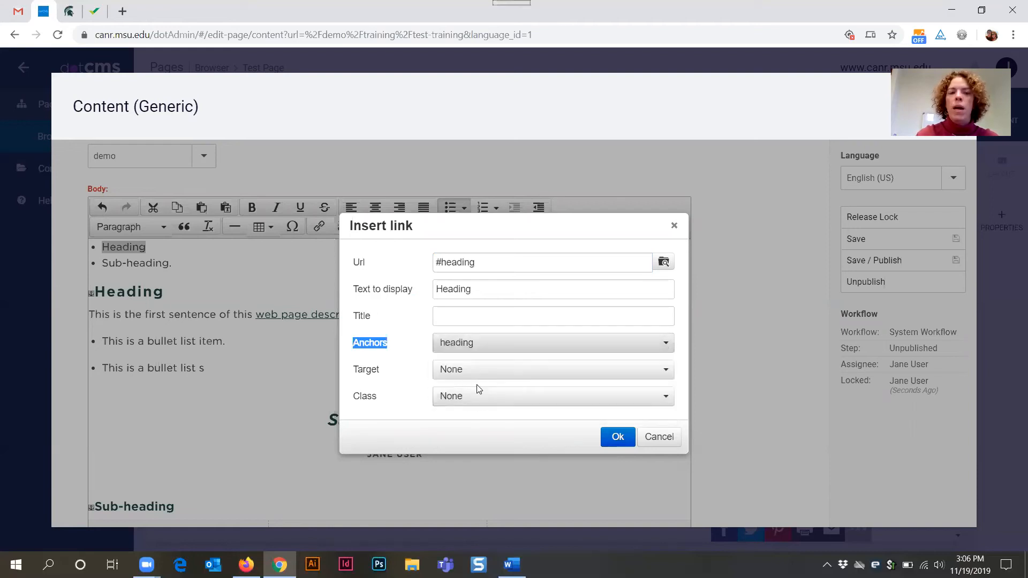
pyautogui.click(458, 315)
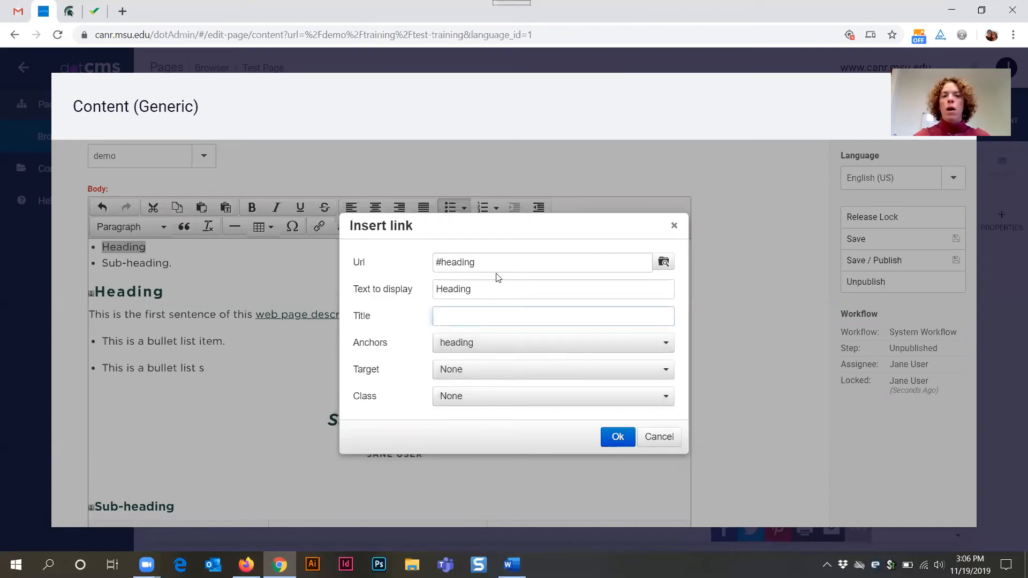
pyautogui.moveTo(494, 259); pyautogui.dragTo(425, 262)
pyautogui.click(453, 314)
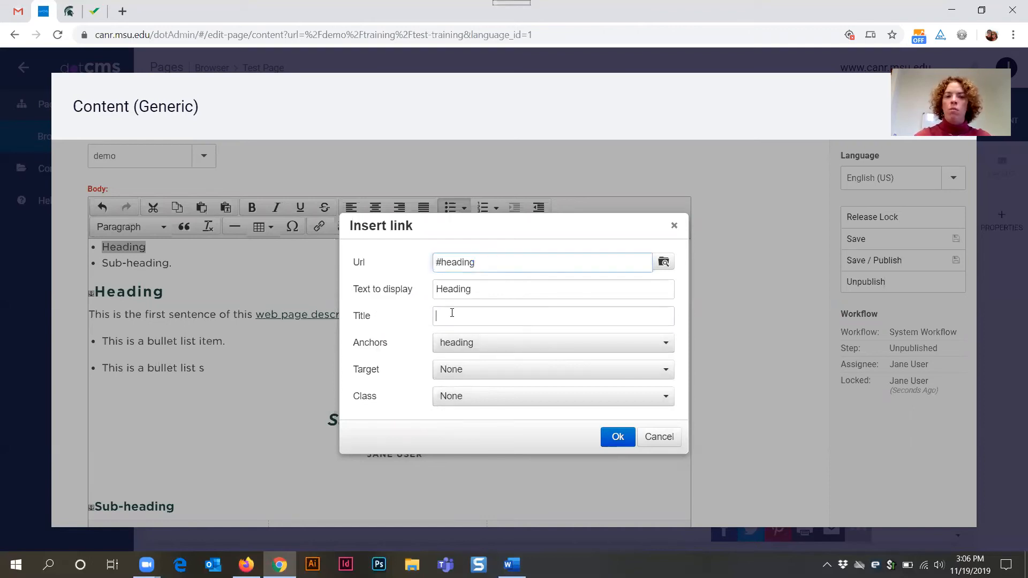
pyautogui.write('Heading')
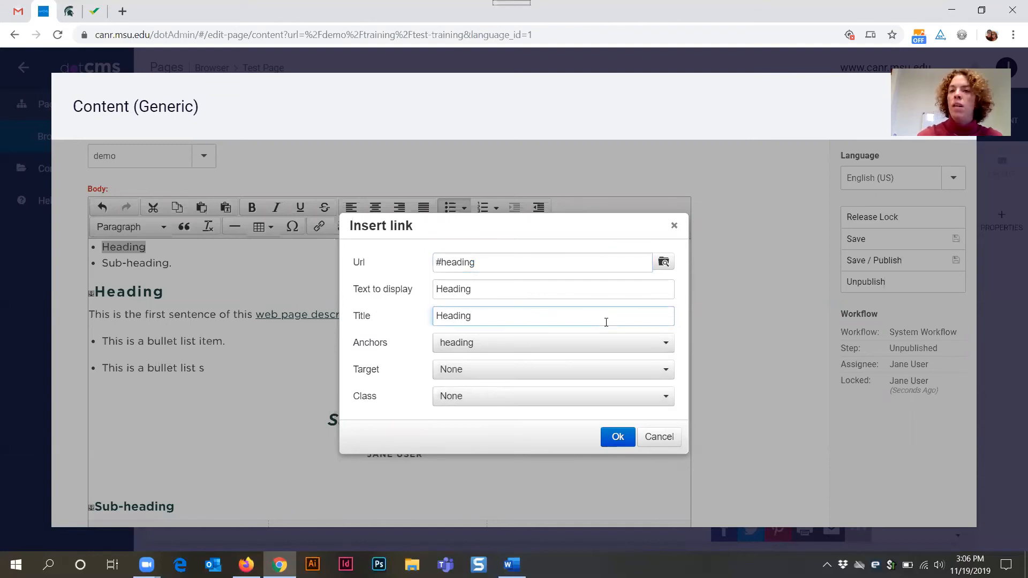
pyautogui.click(617, 438)
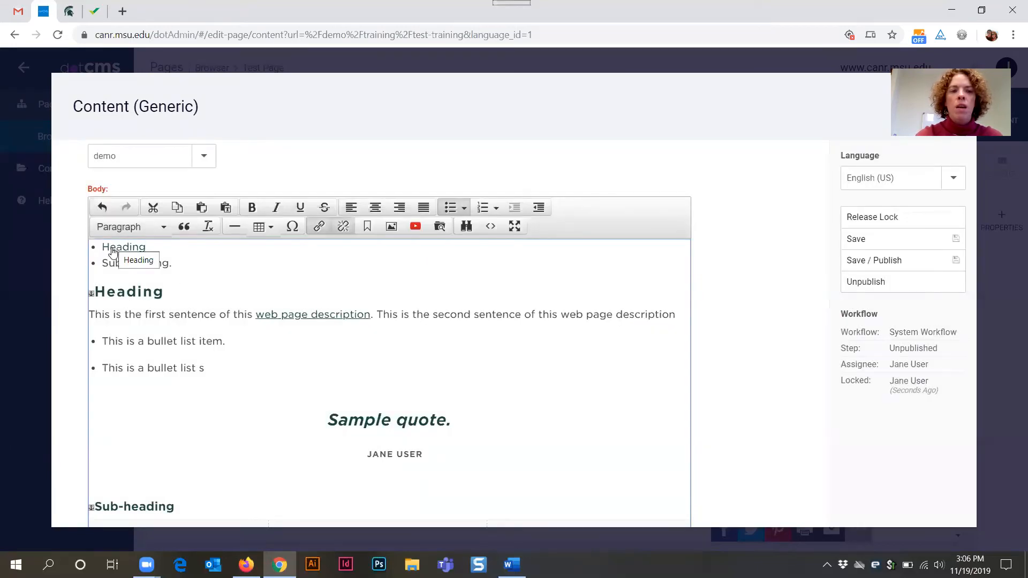
# - Link the Sub-heading bullet item to the subheading anchor, with the link title Sub-heading
pyautogui.moveTo(103, 263); pyautogui.dragTo(170, 263)
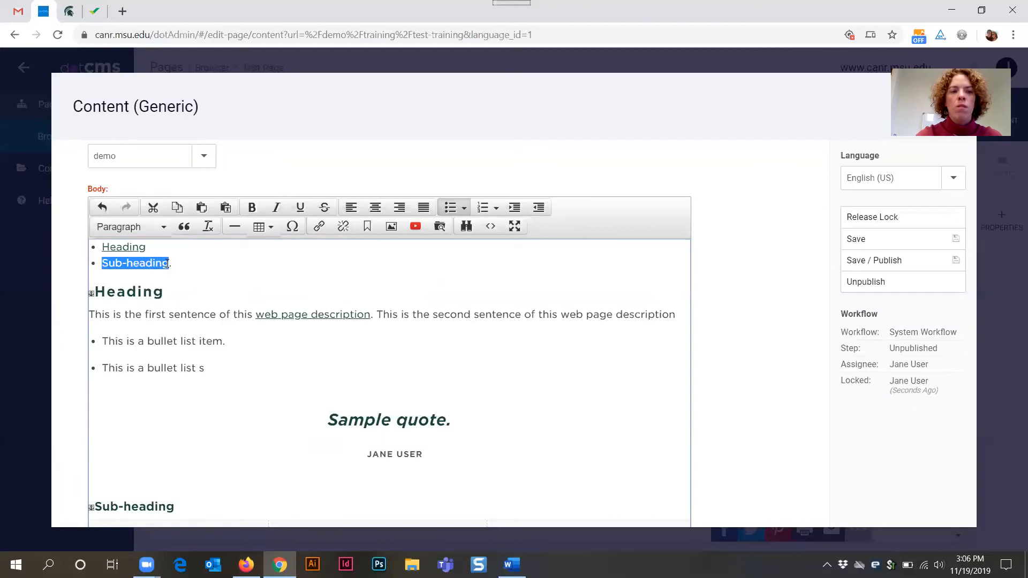
pyautogui.click(320, 227)
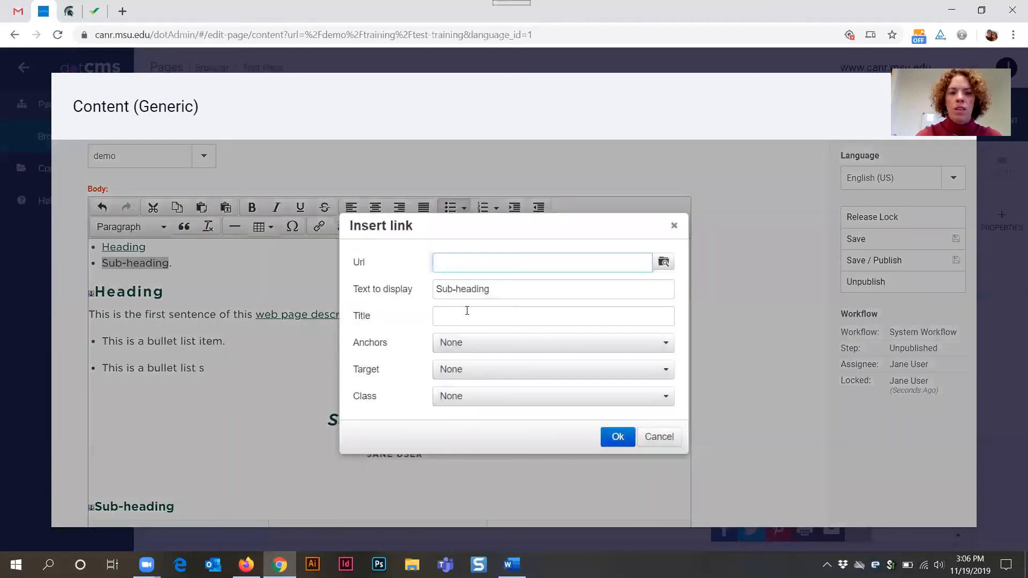
pyautogui.click(478, 347)
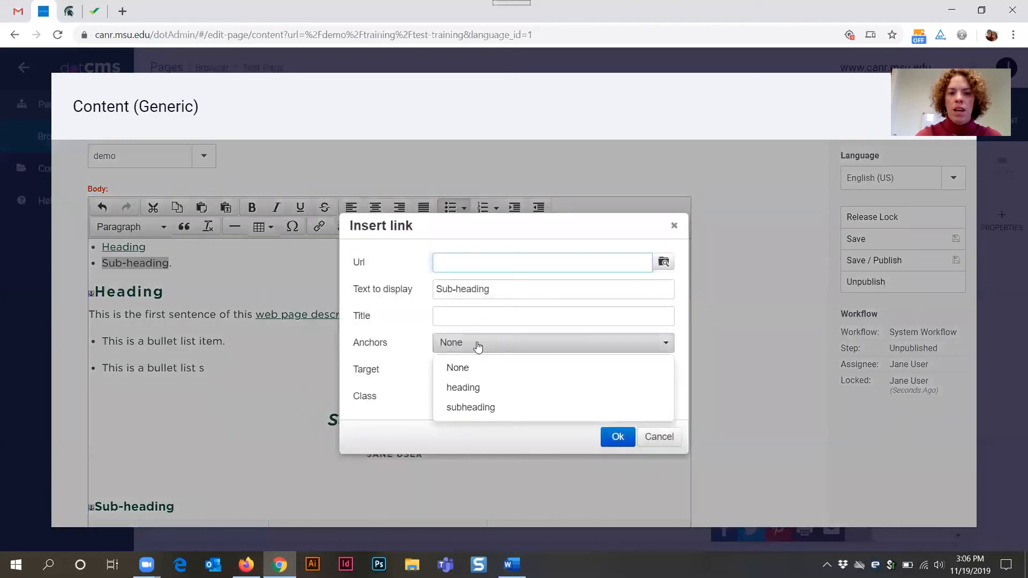
pyautogui.click(472, 407)
pyautogui.click(471, 317)
pyautogui.write('Sub-')
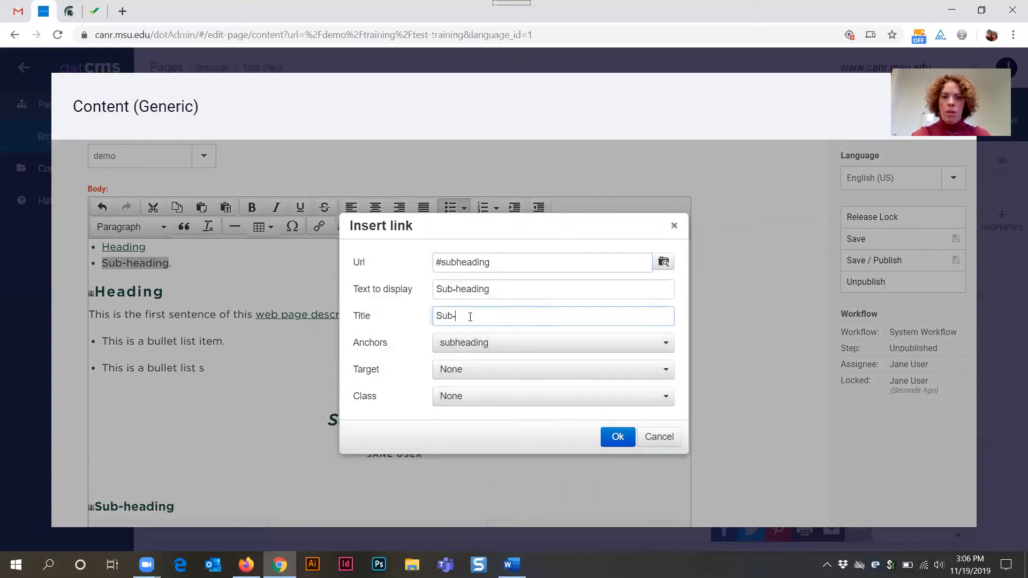
pyautogui.write('heading')
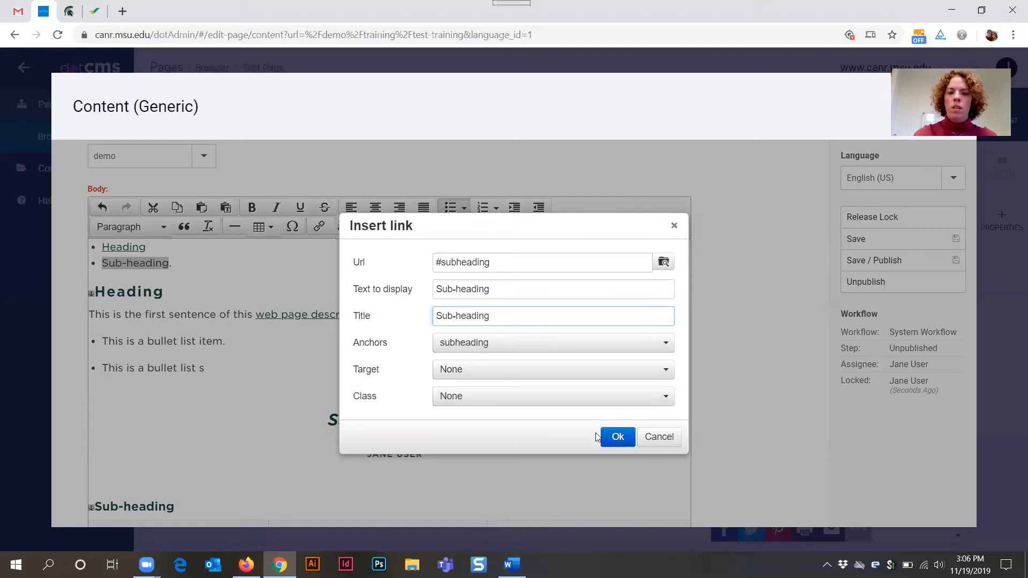
pyautogui.click(609, 434)
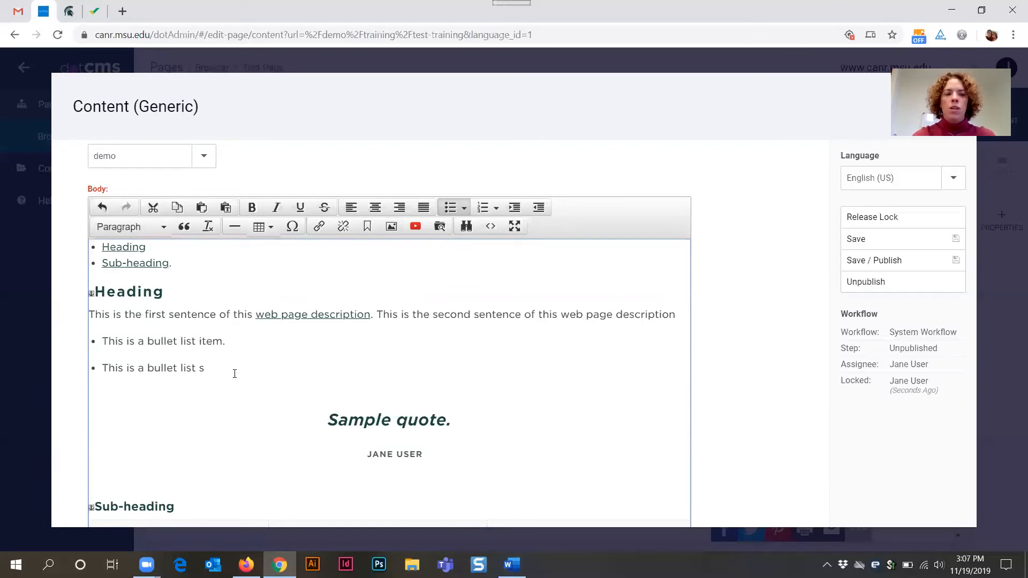
# - Add an empty paragraph line below the bullet list of jump links
pyautogui.scroll(-4, 257, 381)
pyautogui.scroll(5, 257, 381)
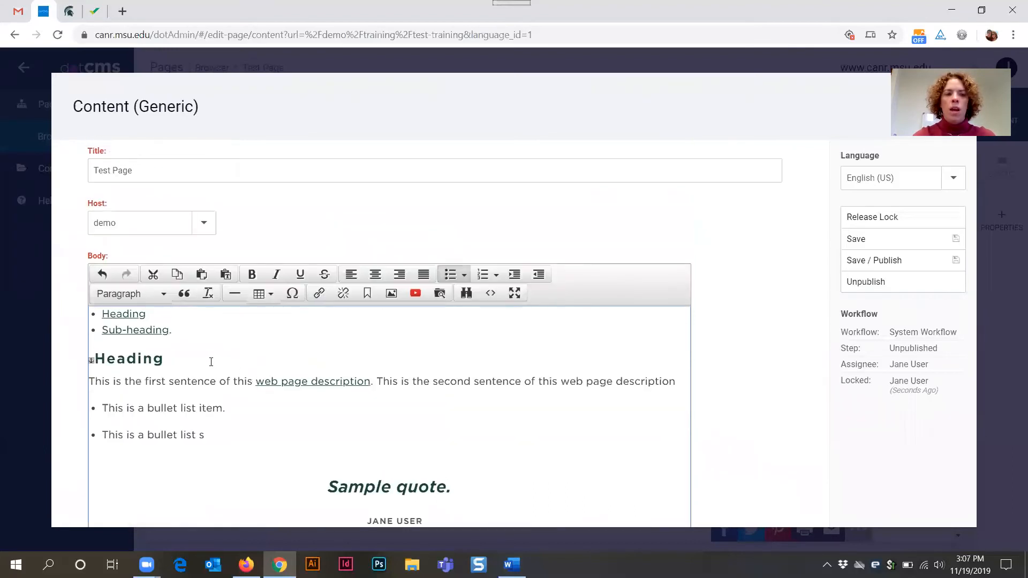
pyautogui.click(244, 341)
pyautogui.press('Return')
pyautogui.press('Return')
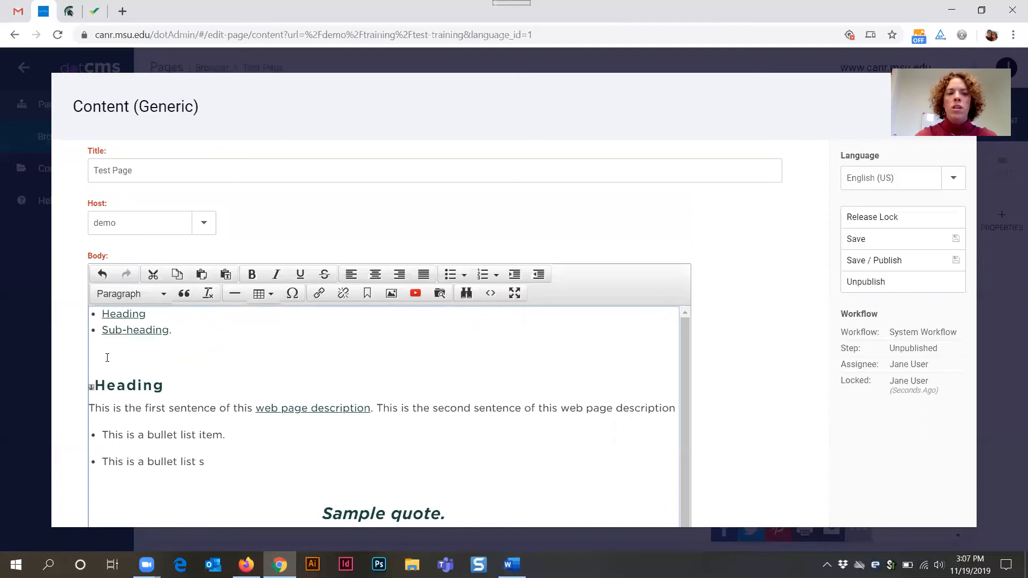
# - Start inserting an image and browse the file picker to the demo/test-uploads/images folder
pyautogui.click(390, 297)
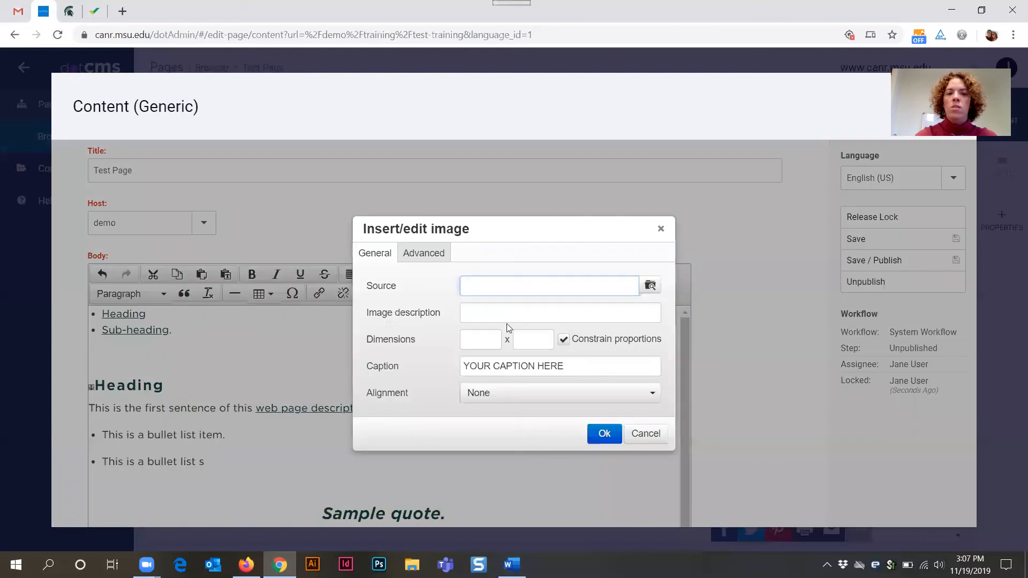
pyautogui.click(650, 287)
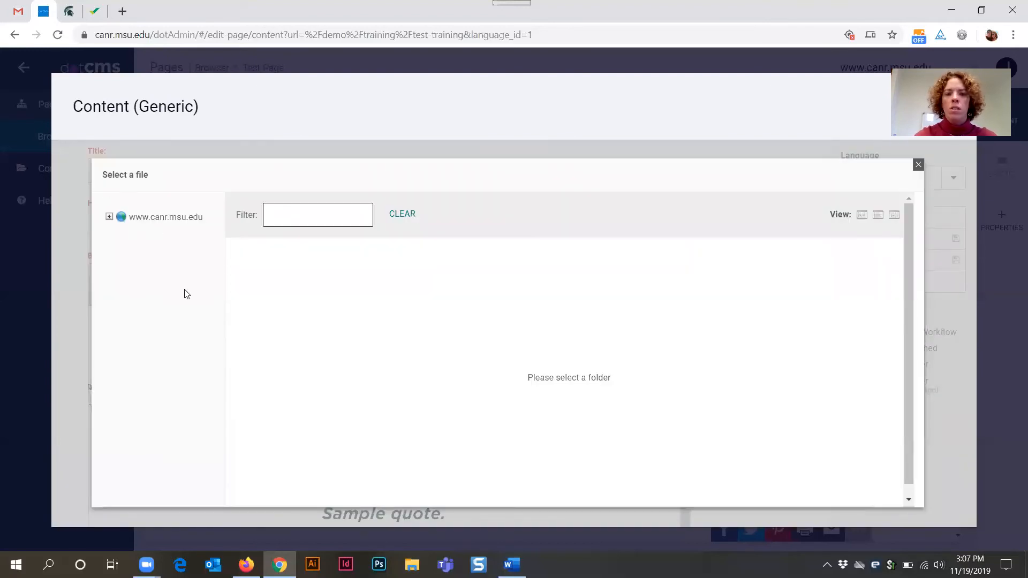
pyautogui.click(108, 216)
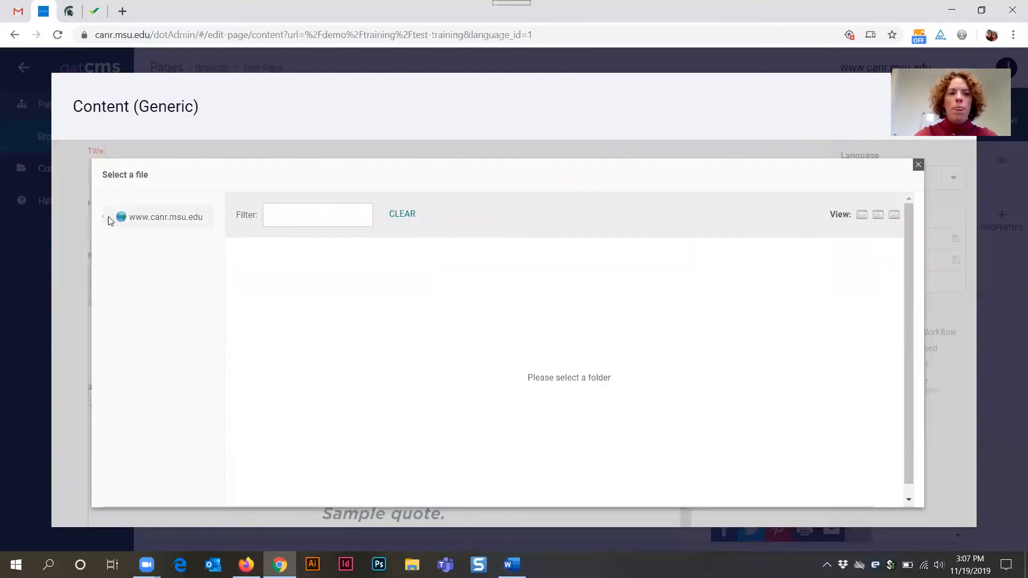
pyautogui.click(123, 234)
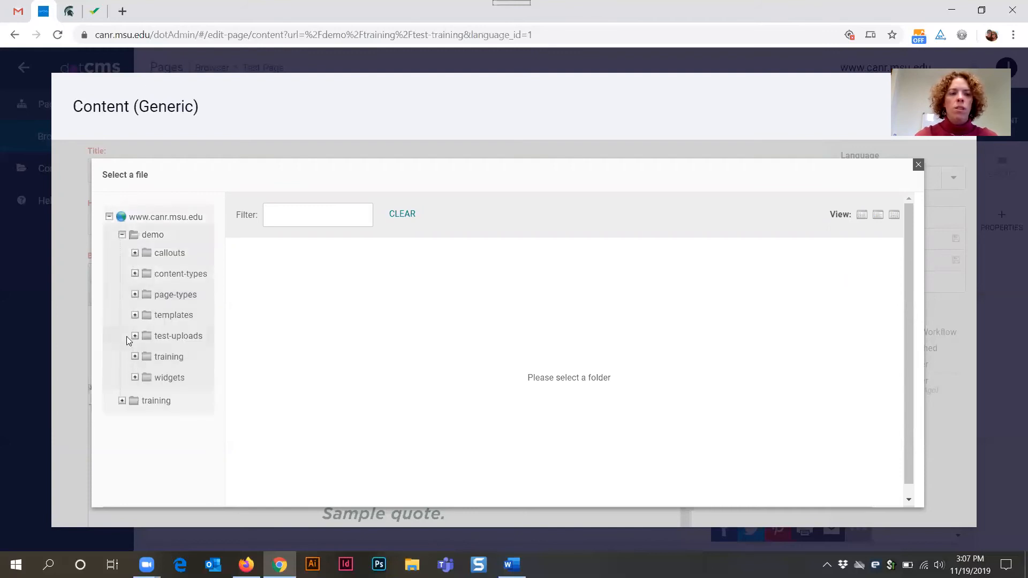
pyautogui.click(135, 336)
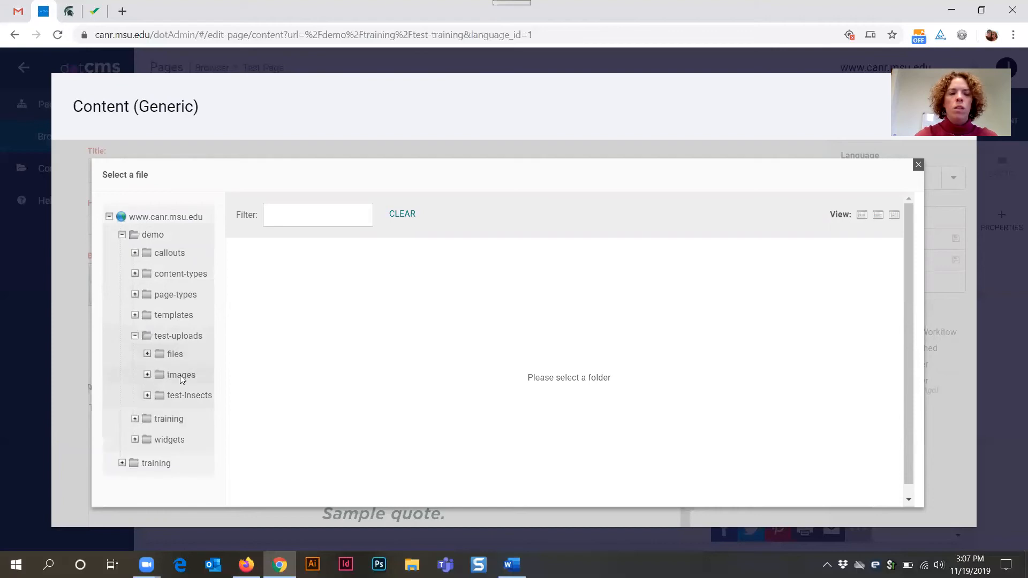
pyautogui.click(182, 375)
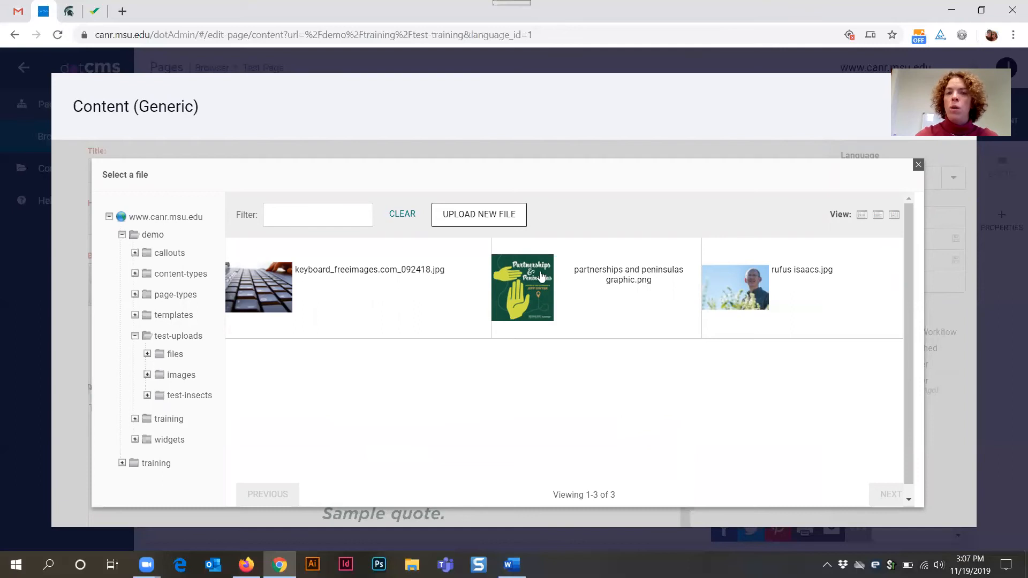
# - Upload cyclists&sunset_msucabs_073114.jpg from the Sample Files for Trainings folder into the images folder using Save / Publish
pyautogui.click(488, 214)
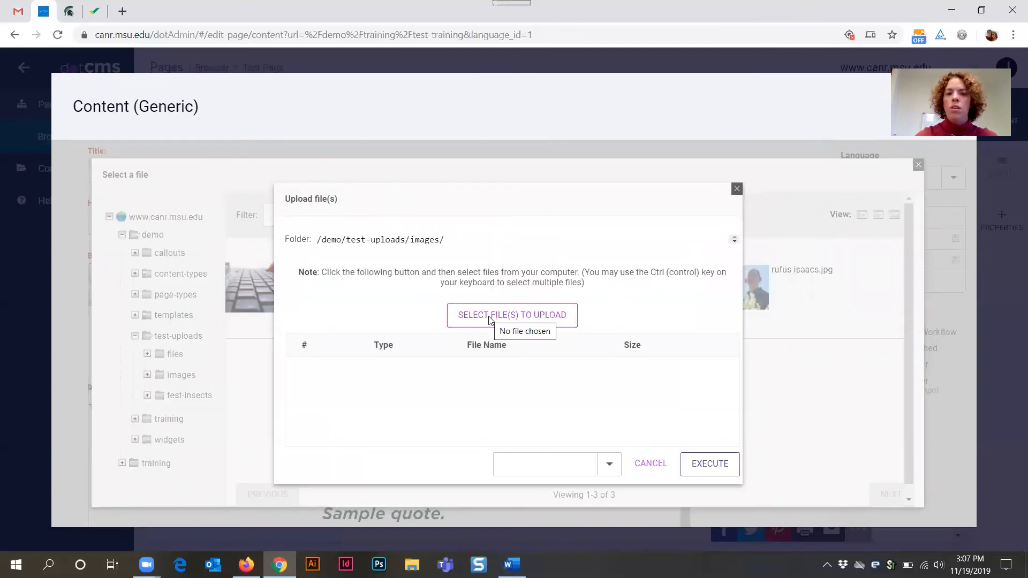
pyautogui.click(489, 320)
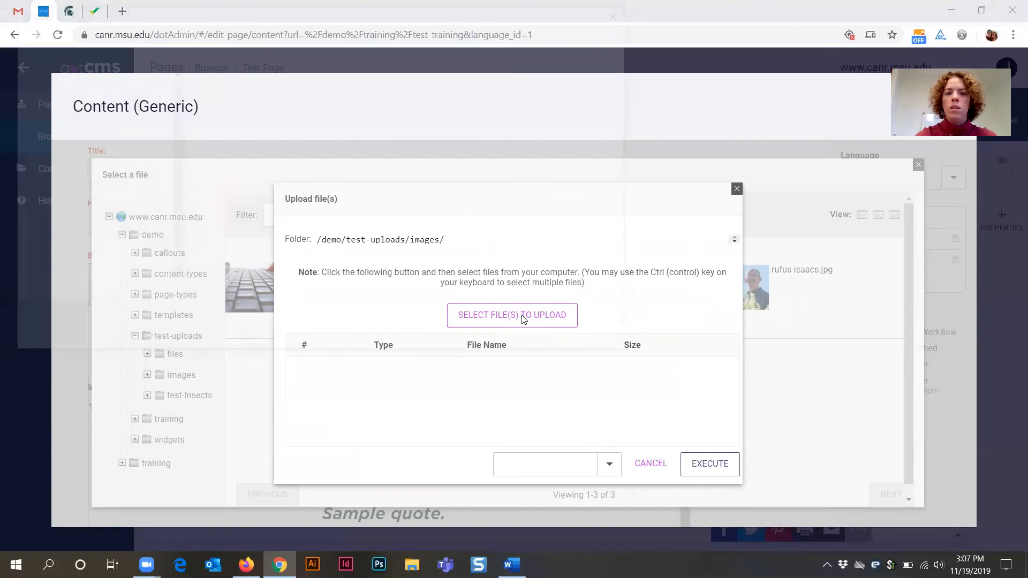
pyautogui.click(18, 263)
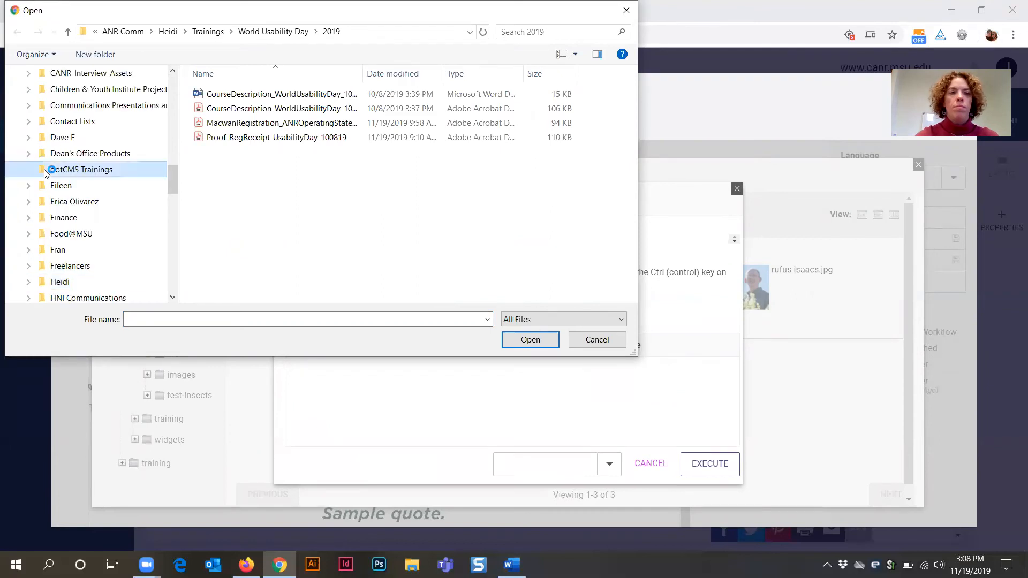
pyautogui.click(44, 169)
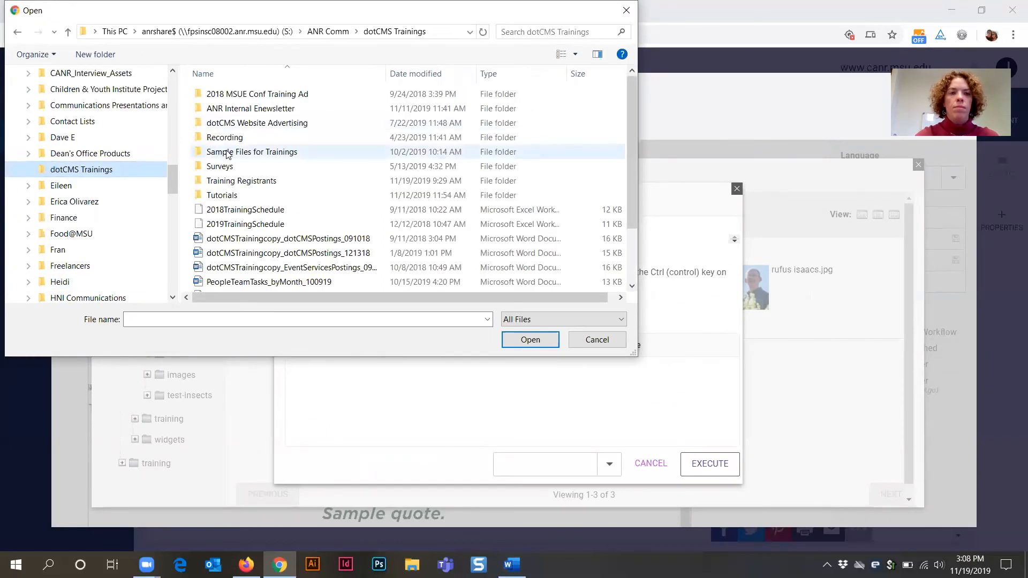
pyautogui.click(227, 155)
pyautogui.doubleClick(227, 155)
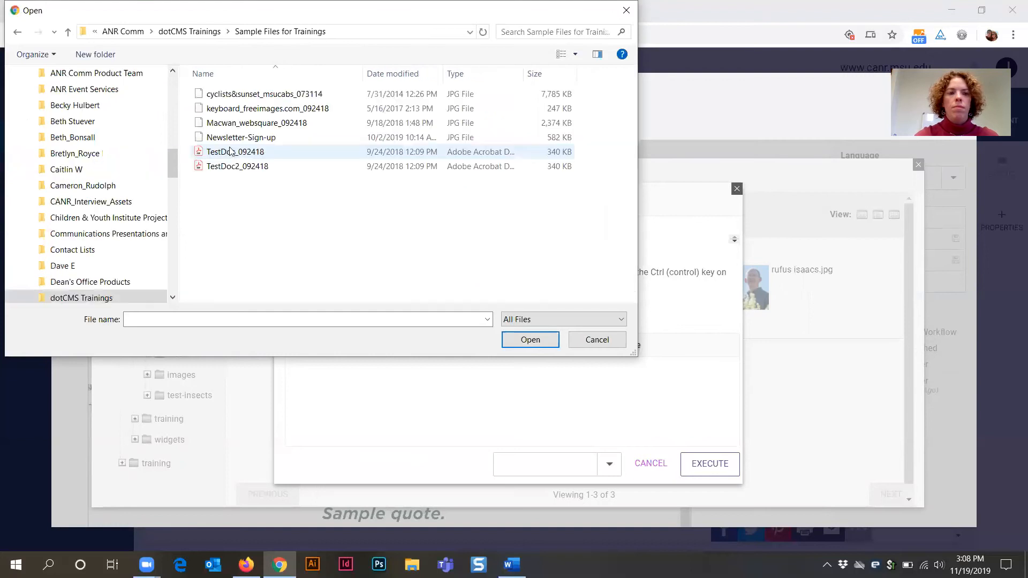
pyautogui.click(243, 95)
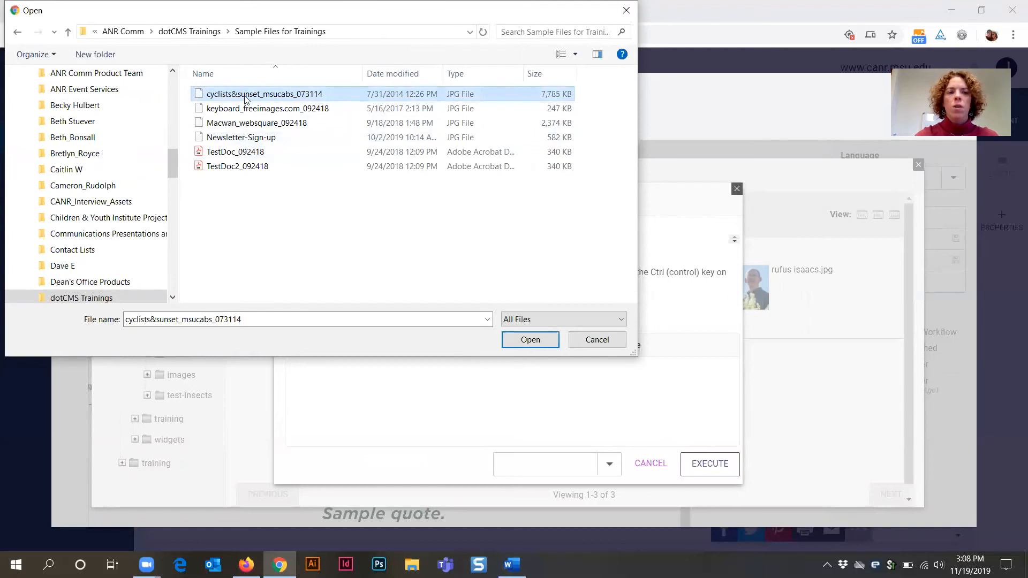
pyautogui.click(530, 340)
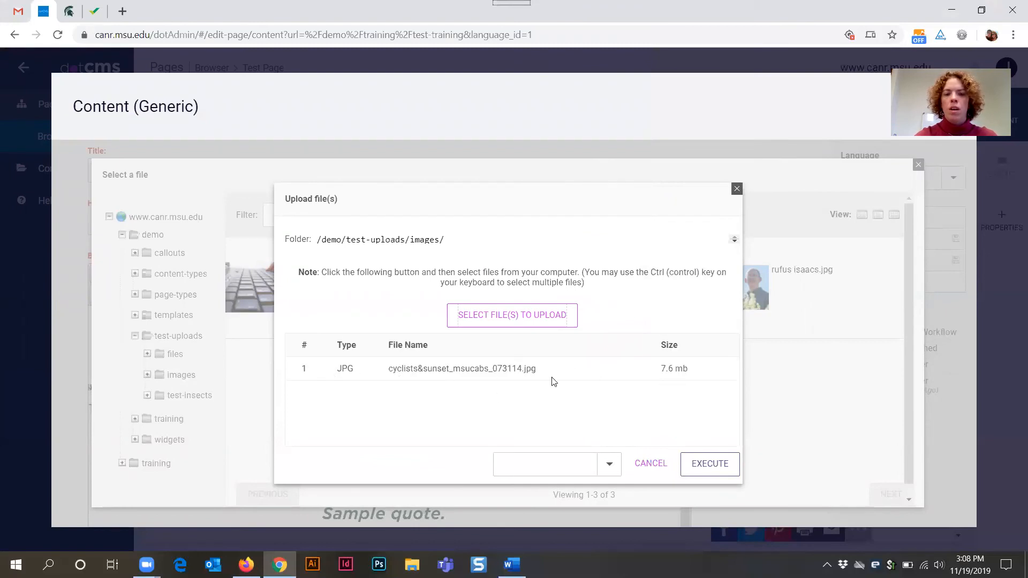
pyautogui.click(611, 467)
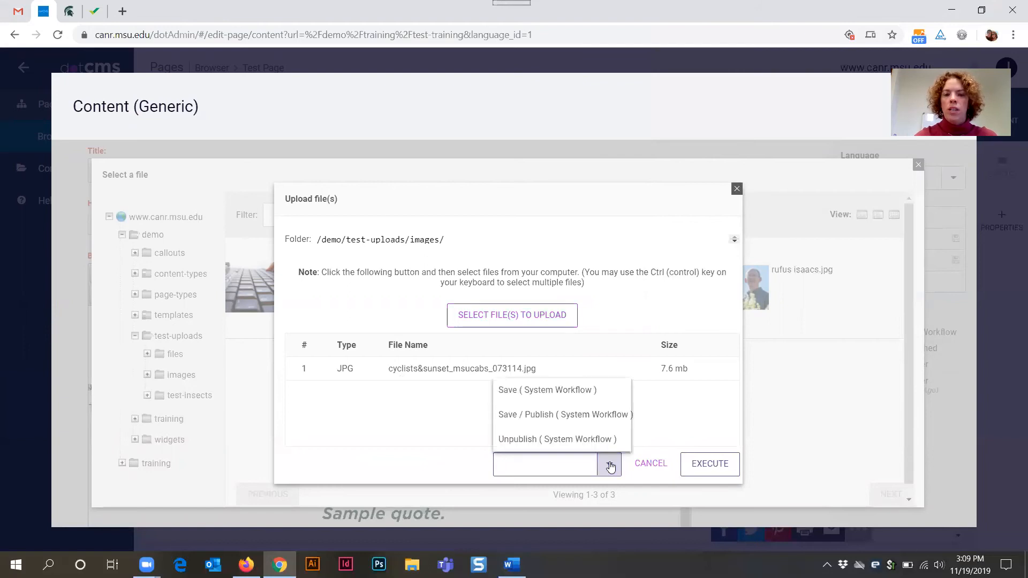
pyautogui.click(562, 416)
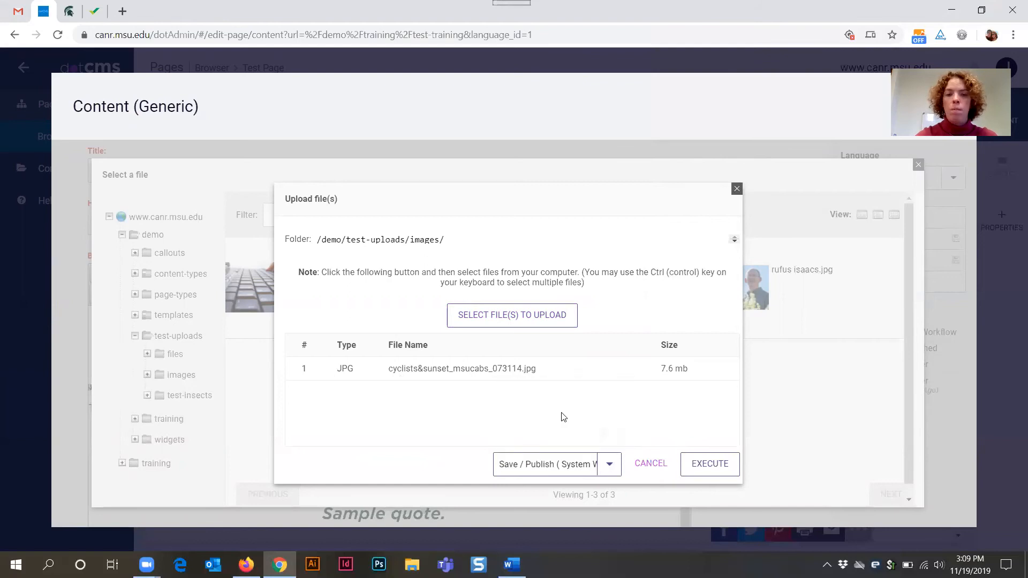
pyautogui.click(711, 465)
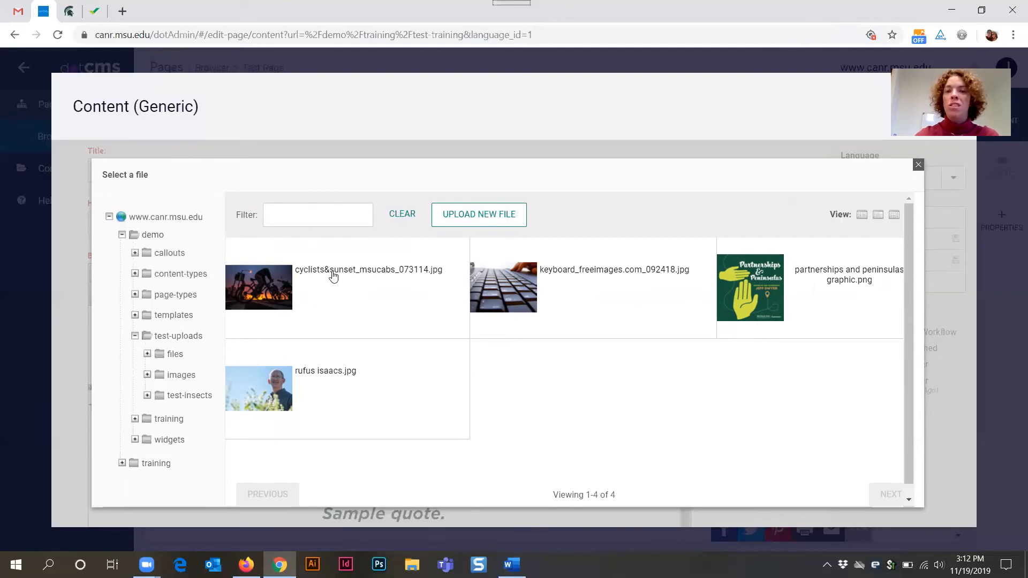
# - Filter the images folder by "cycl" and pick the cyclists&sunset_msucabs_073114.jpg image
pyautogui.click(316, 211)
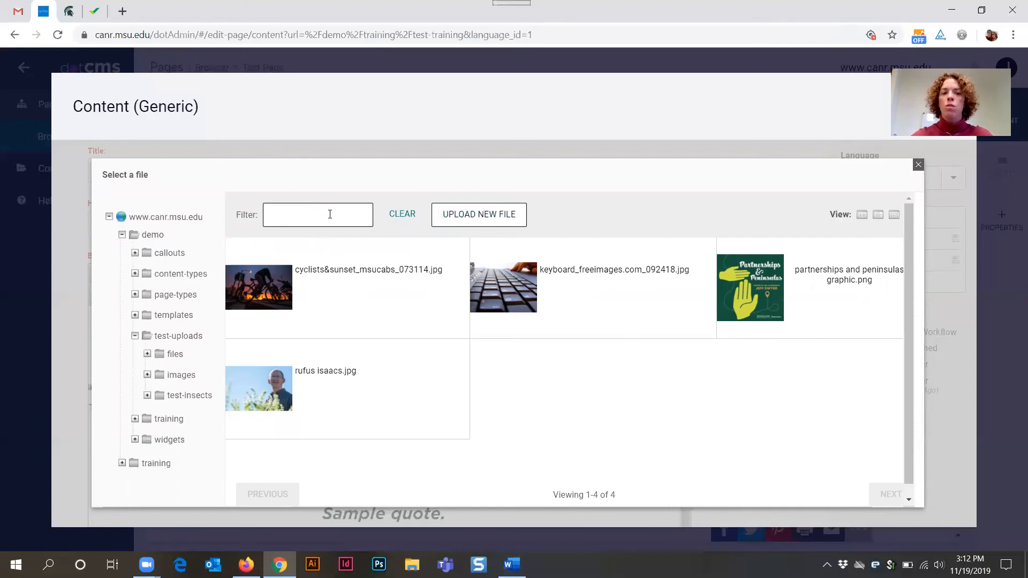
pyautogui.write('cycl')
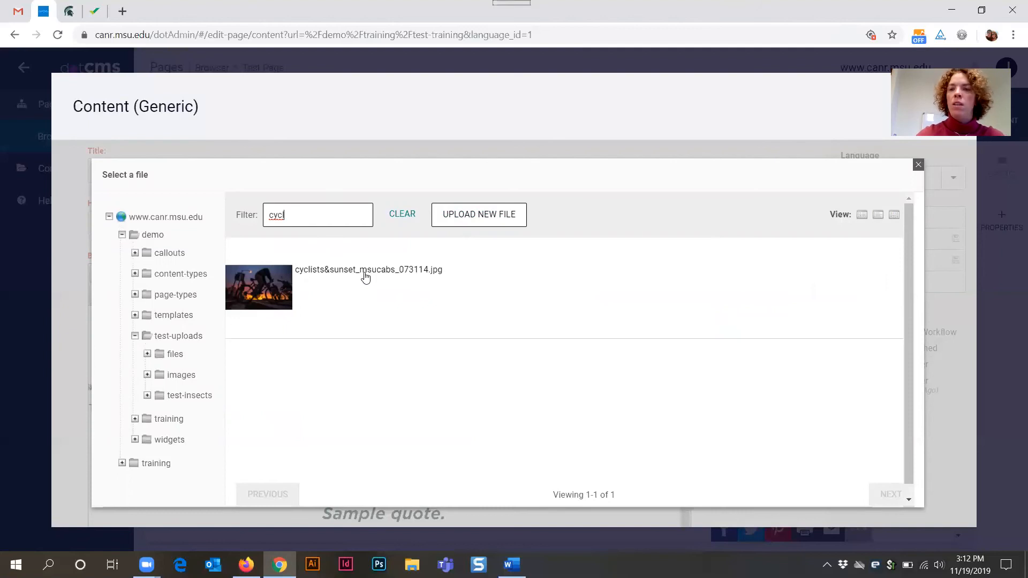
pyautogui.click(365, 273)
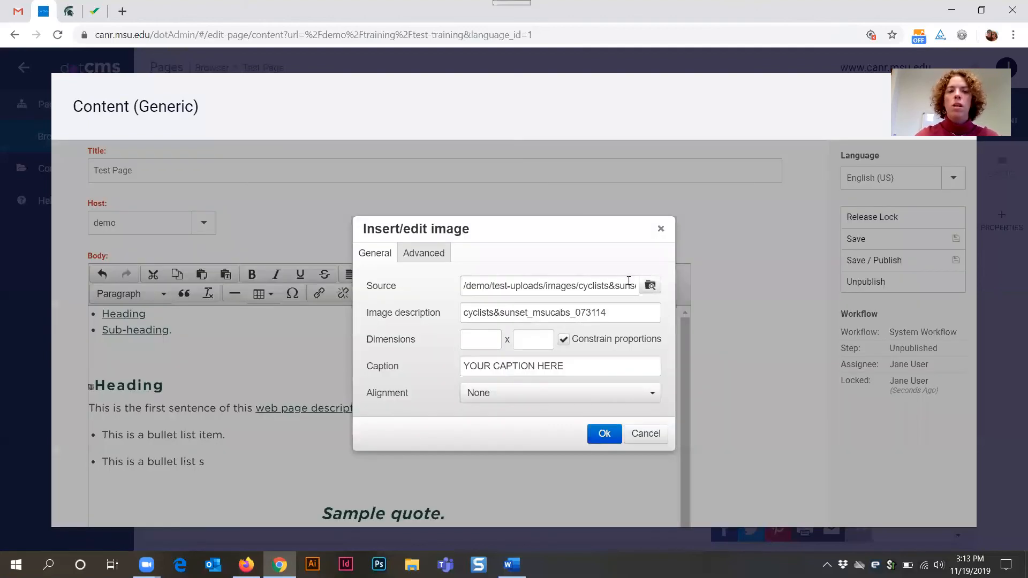
# - Set the image description to "Cyclists riding at sunset."
pyautogui.tripleClick(527, 287)
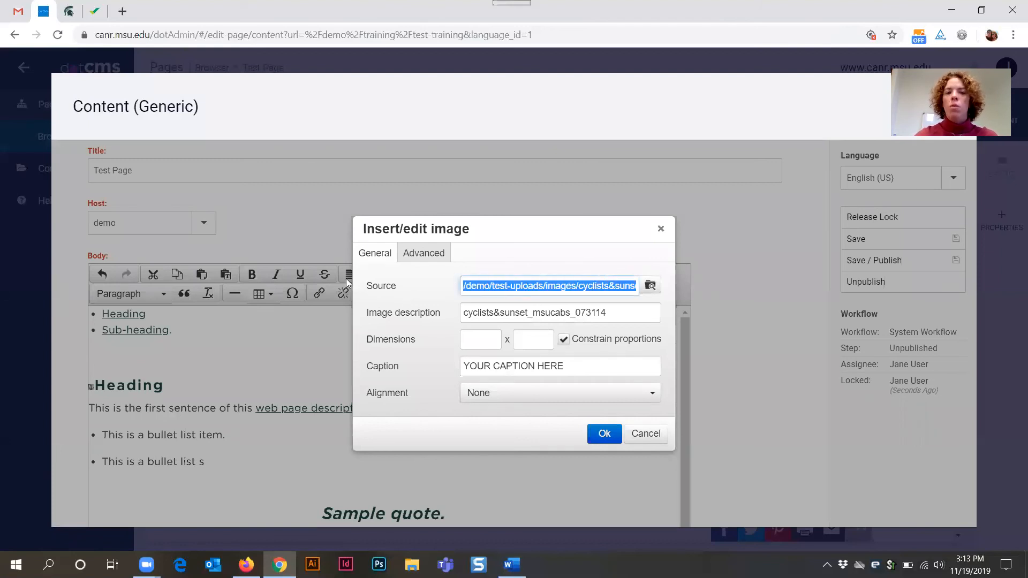
pyautogui.click(519, 284)
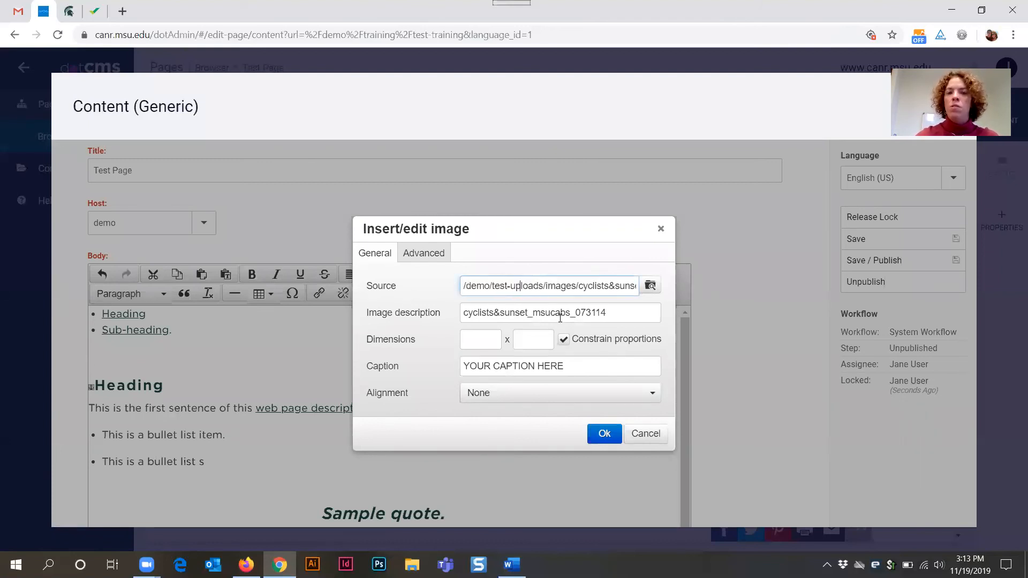
pyautogui.tripleClick(483, 311)
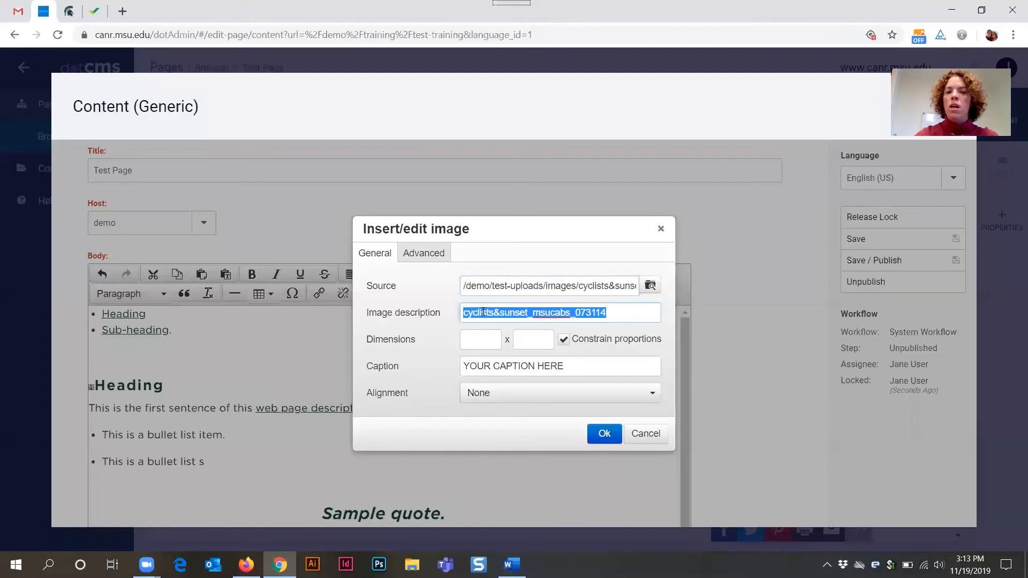
pyautogui.click(624, 314)
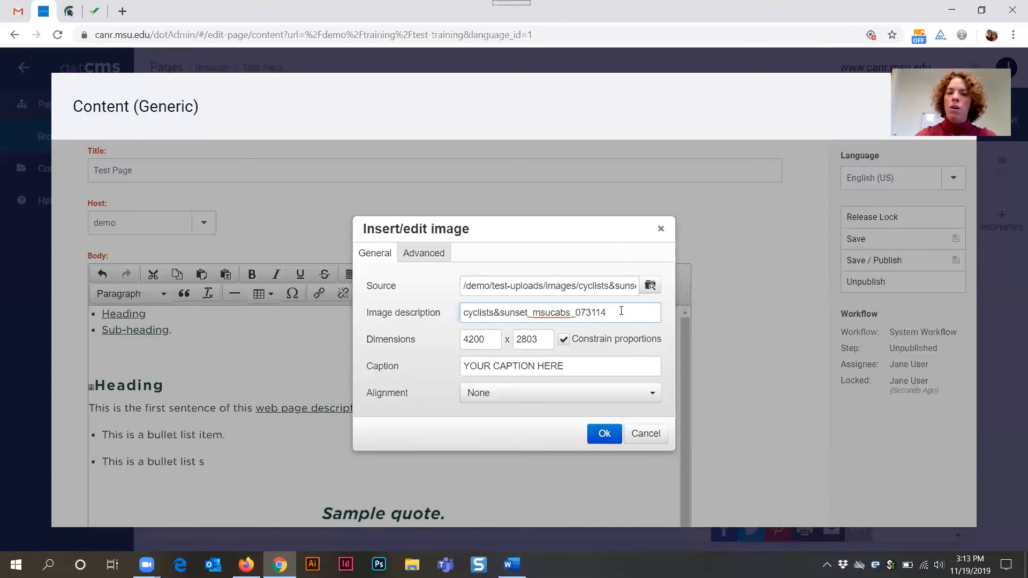
pyautogui.hotkey('ctrl', 'shift', 'Left')
pyautogui.hotkey('ctrl', 'shift', 'Left')
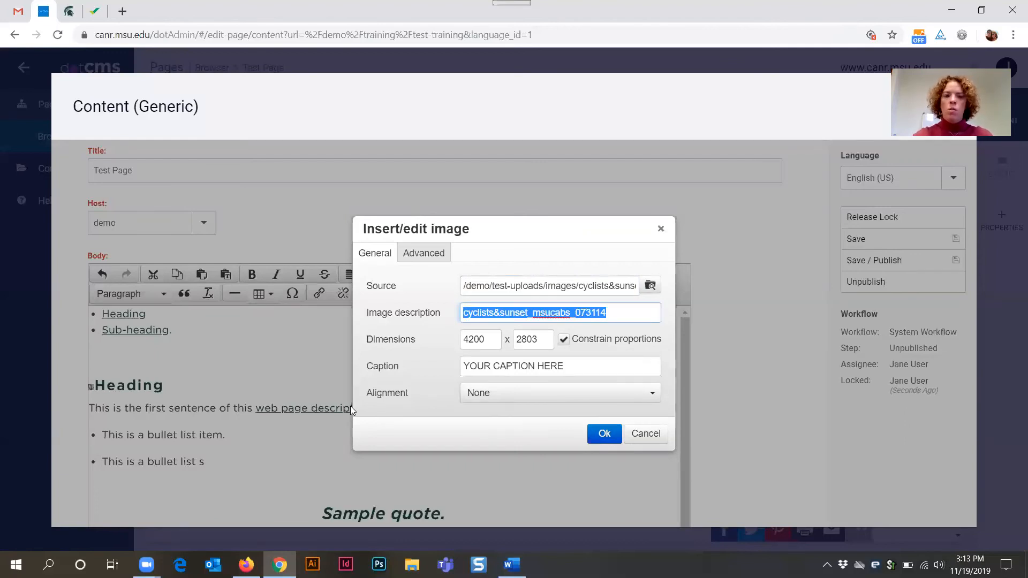
pyautogui.press('BackSpace')
pyautogui.write('Cycl')
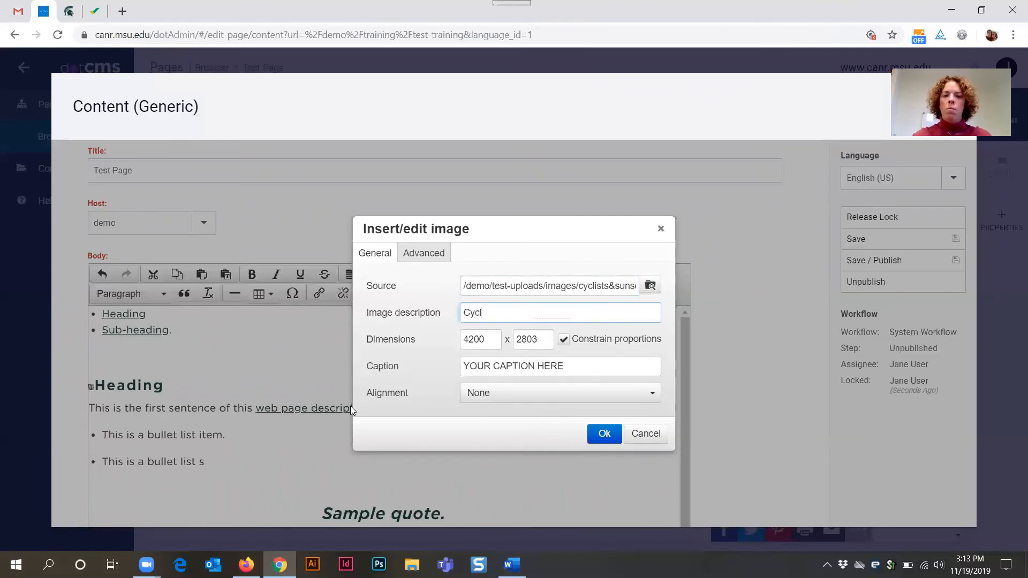
pyautogui.write('istis')
pyautogui.press('BackSpace')
pyautogui.press('BackSpace')
pyautogui.write('ts ridg')
pyautogui.press('BackSpace')
pyautogui.write('ing at sunset.')
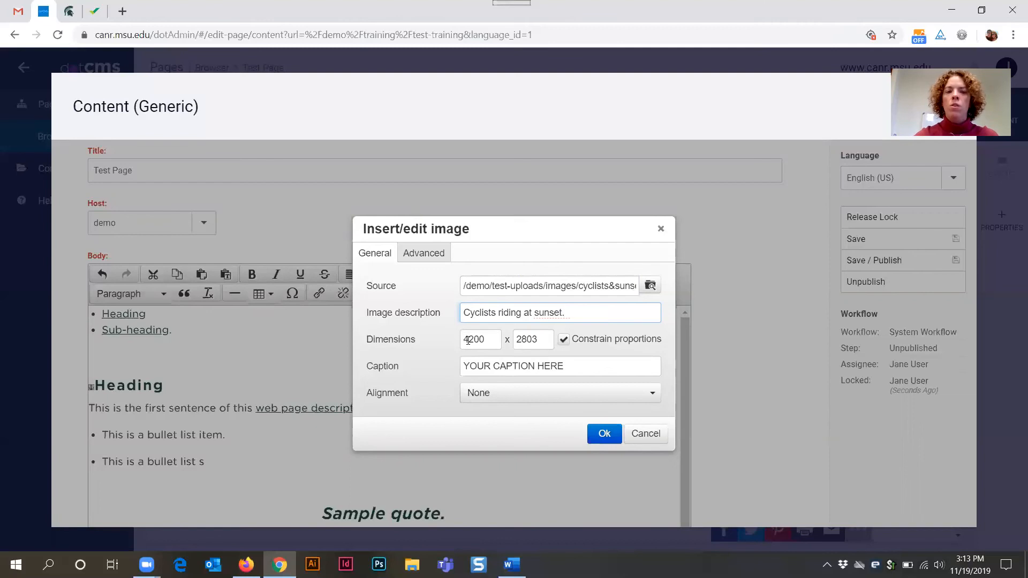
# - Set the image width to 300 with proportions constrained
pyautogui.moveTo(464, 340); pyautogui.dragTo(540, 340)
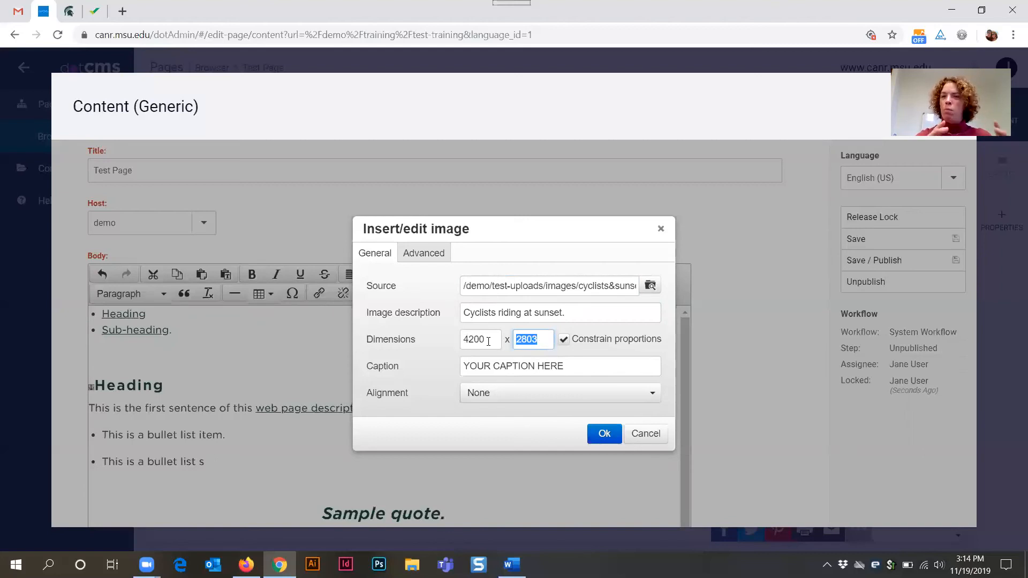
pyautogui.moveTo(488, 341); pyautogui.dragTo(449, 339)
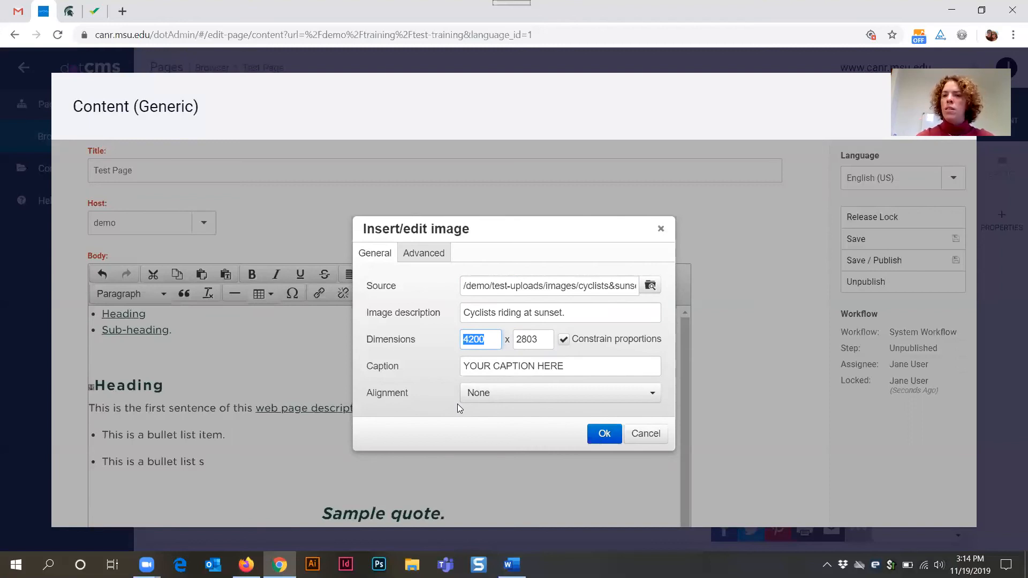
pyautogui.write('300')
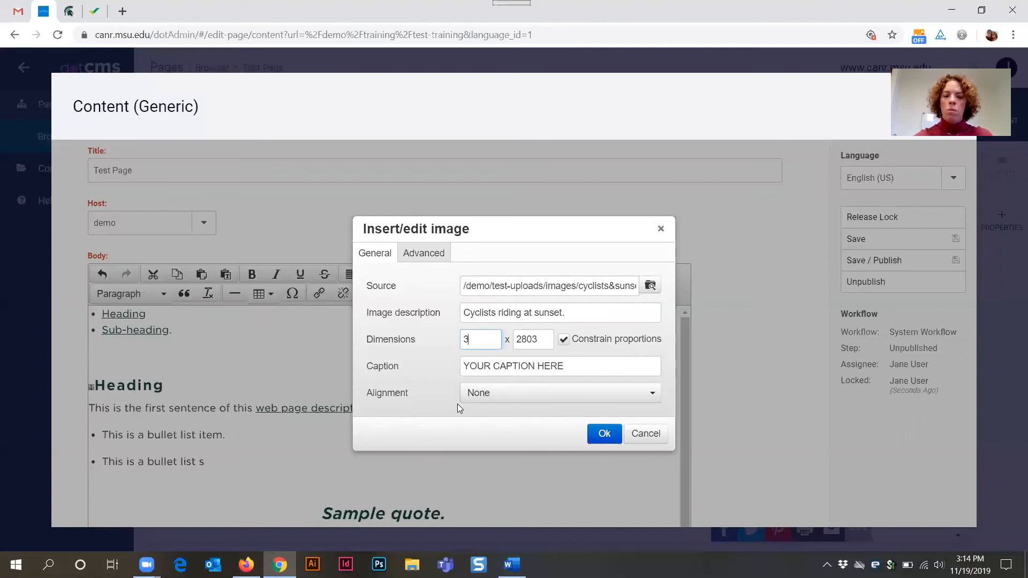
pyautogui.press('Tab')
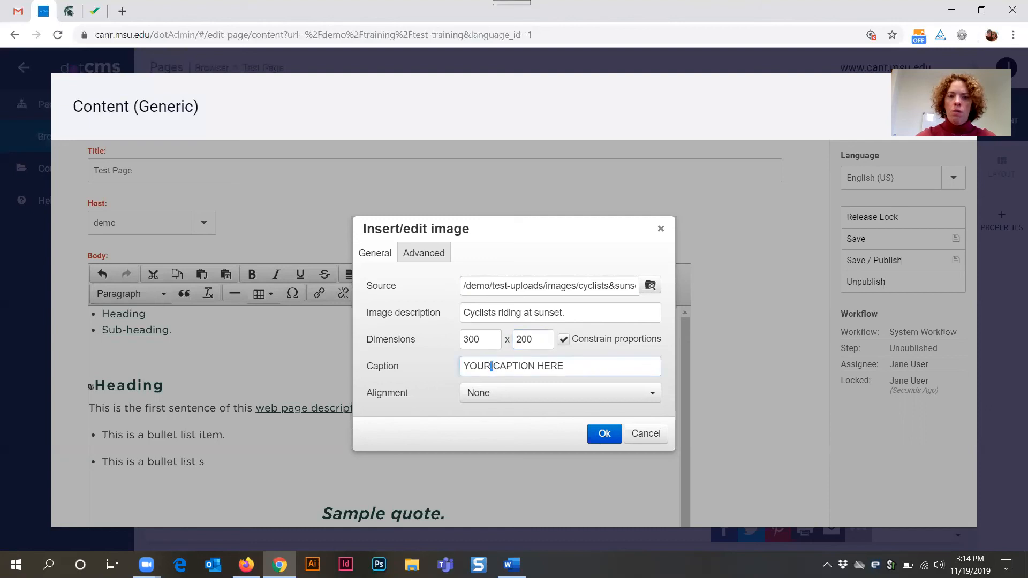
# - Replace the placeholder caption with "Cyclists riding at sunset"
pyautogui.tripleClick(491, 365)
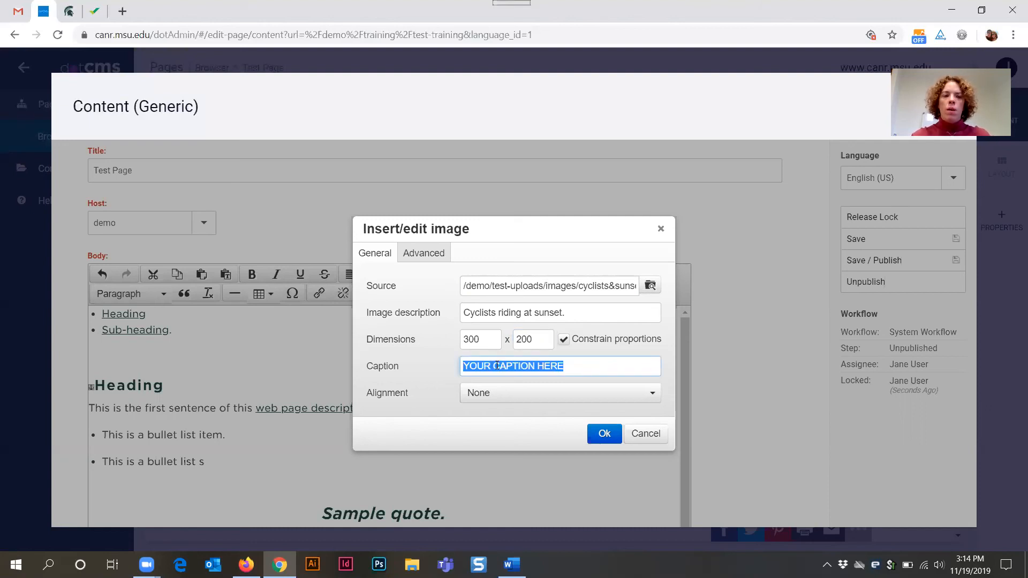
pyautogui.write('Cy')
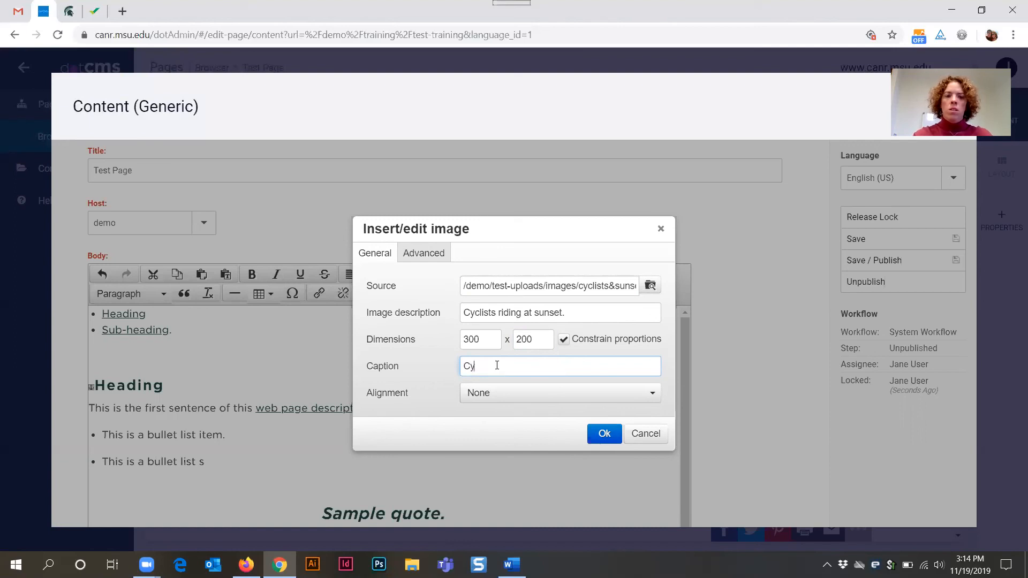
pyautogui.write('clidts')
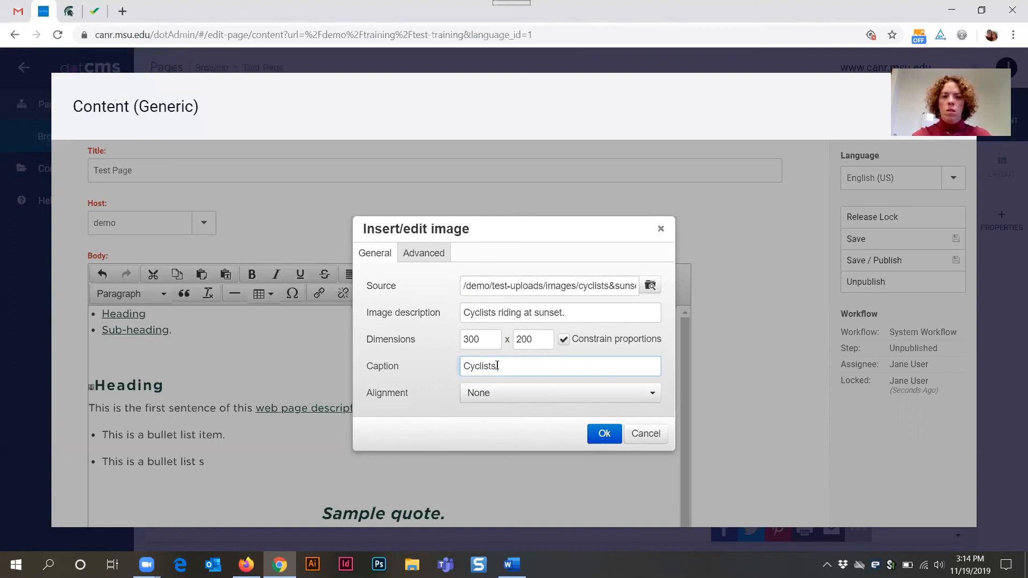
pyautogui.write(' riding at su')
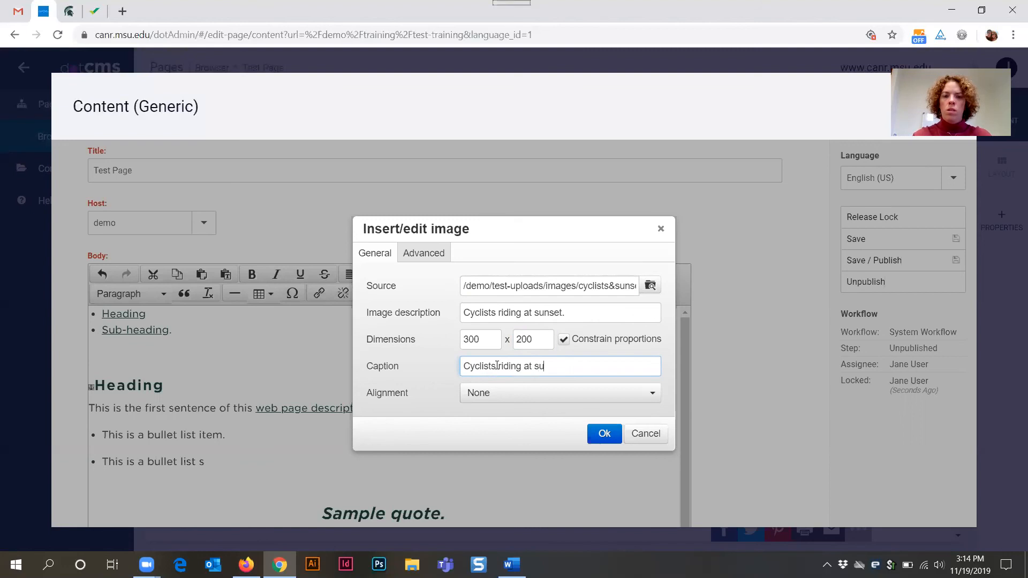
pyautogui.write('nset')
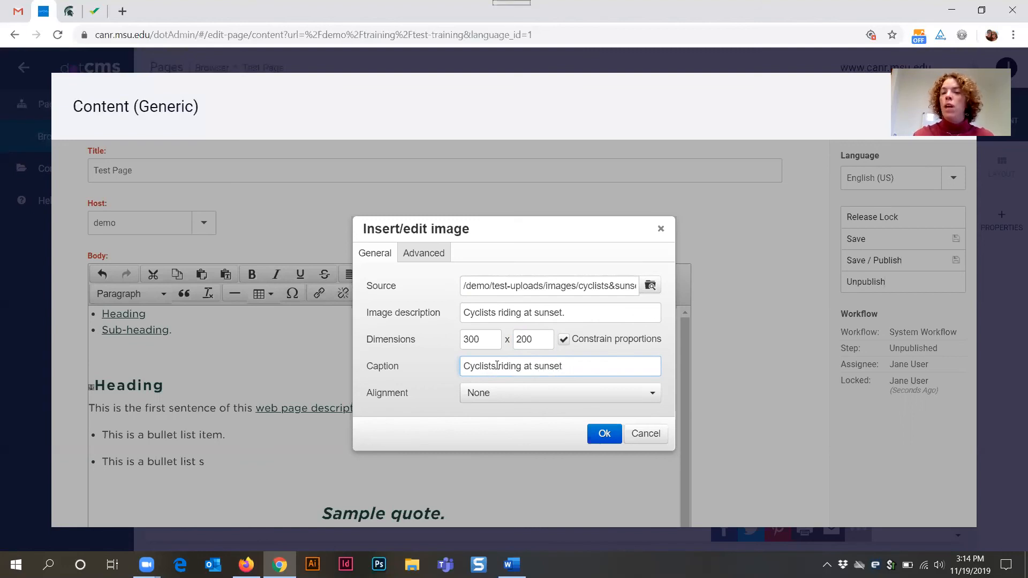
pyautogui.write('.')
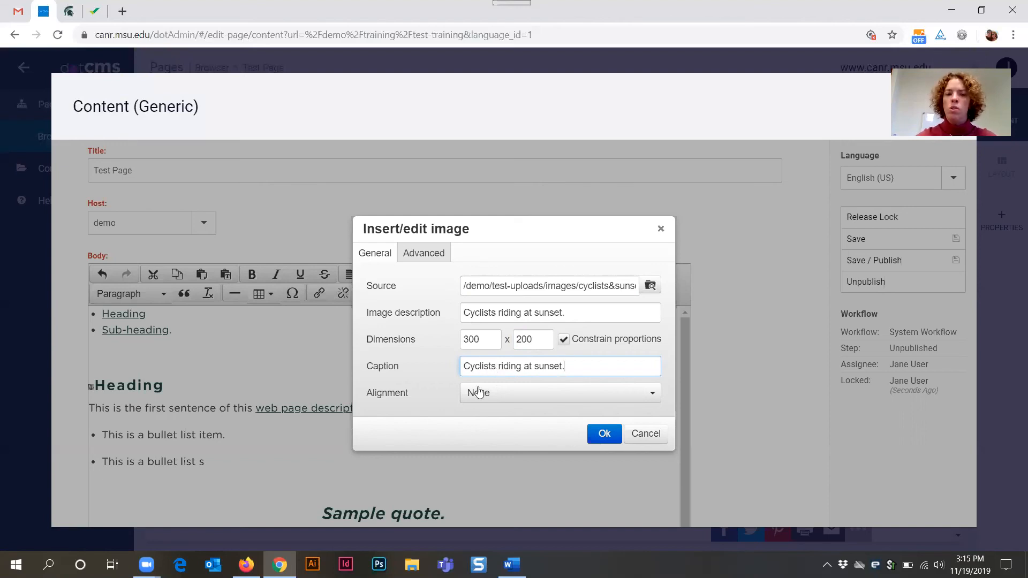
# - End the image caption with a period, set the image alignment to Left, and insert the image
pyautogui.click(498, 395)
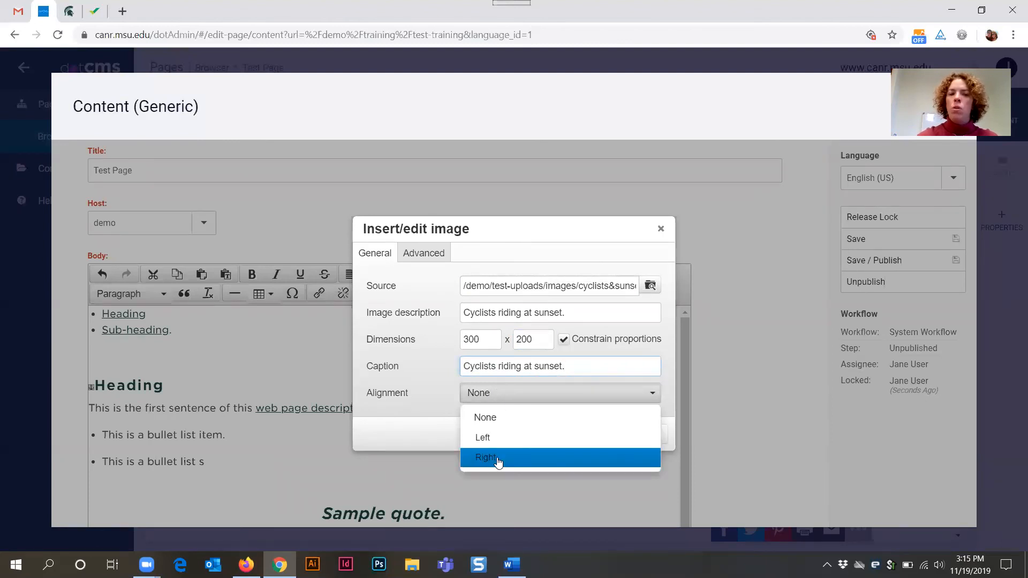
pyautogui.click(514, 438)
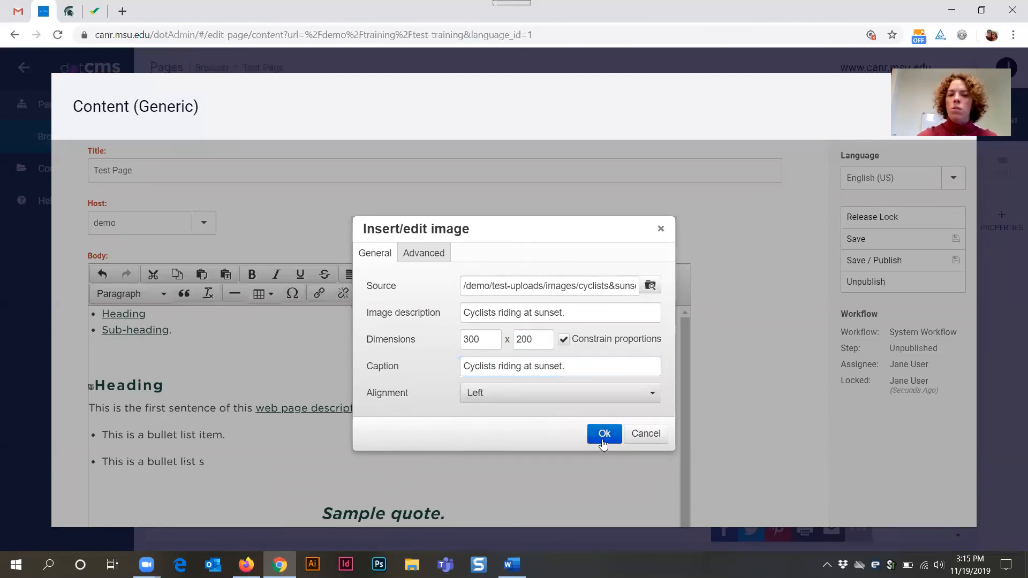
pyautogui.click(604, 435)
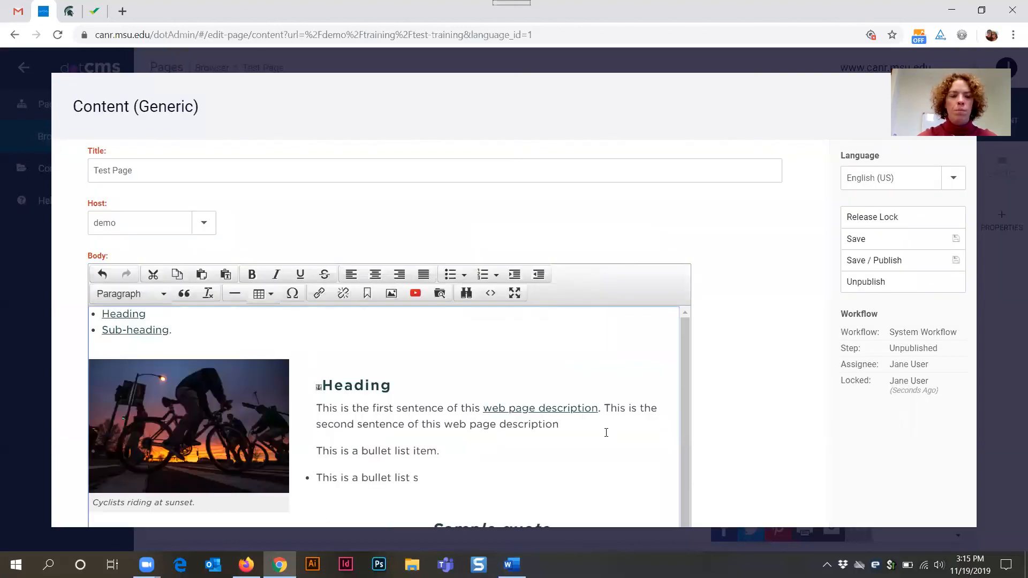
# - Reopen the cyclists image's properties and set its width to 400 with proportions constrained
pyautogui.scroll(-1, 404, 440)
pyautogui.scroll(1, 404, 437)
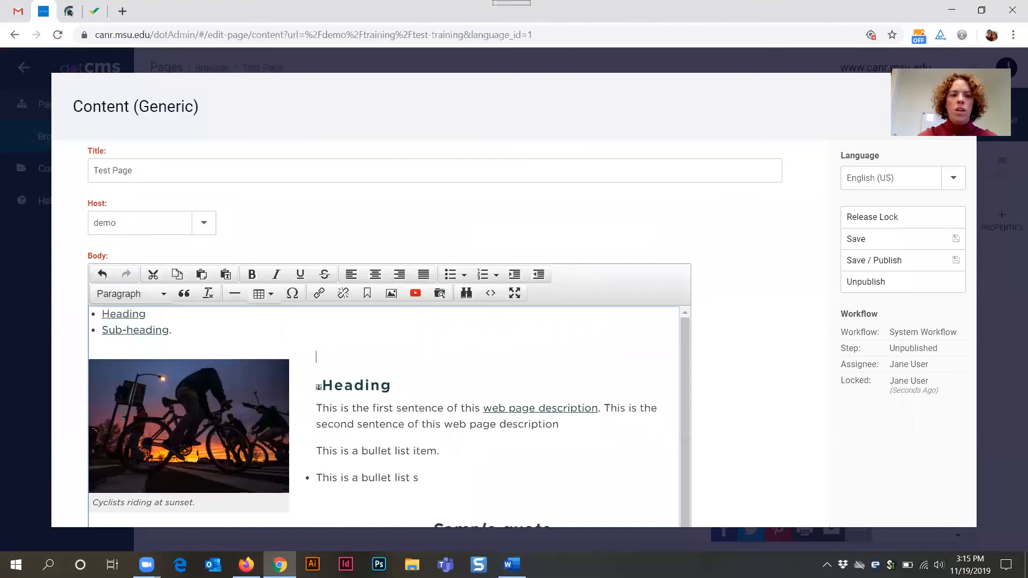
pyautogui.click(264, 410)
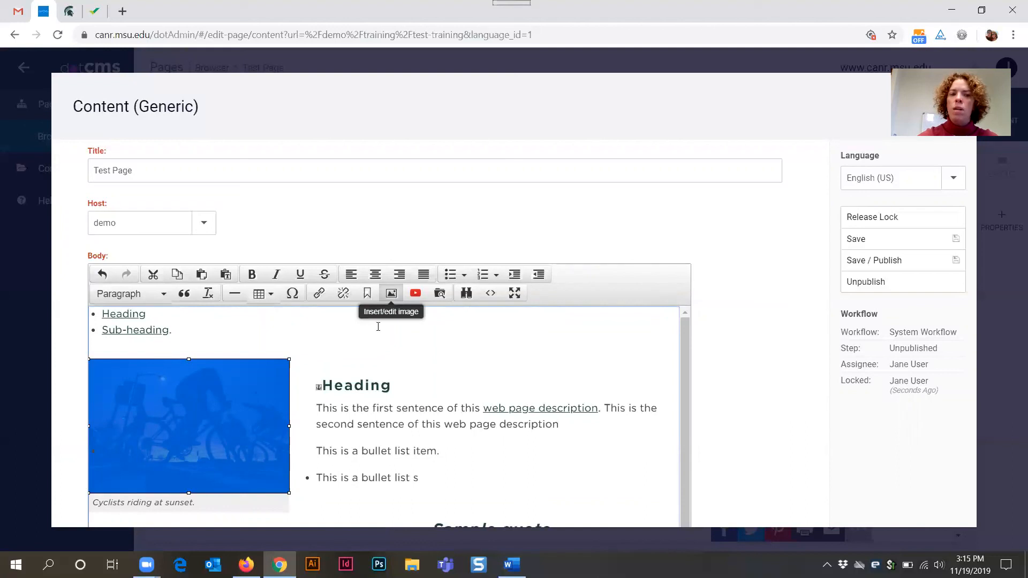
pyautogui.click(391, 295)
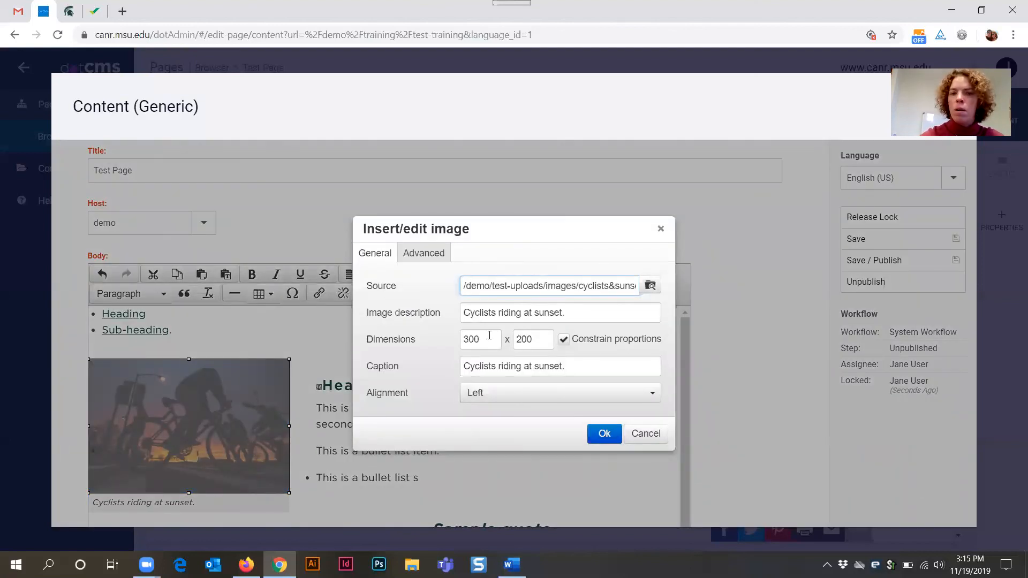
pyautogui.moveTo(483, 338); pyautogui.dragTo(440, 343)
pyautogui.write('400')
pyautogui.press('Tab')
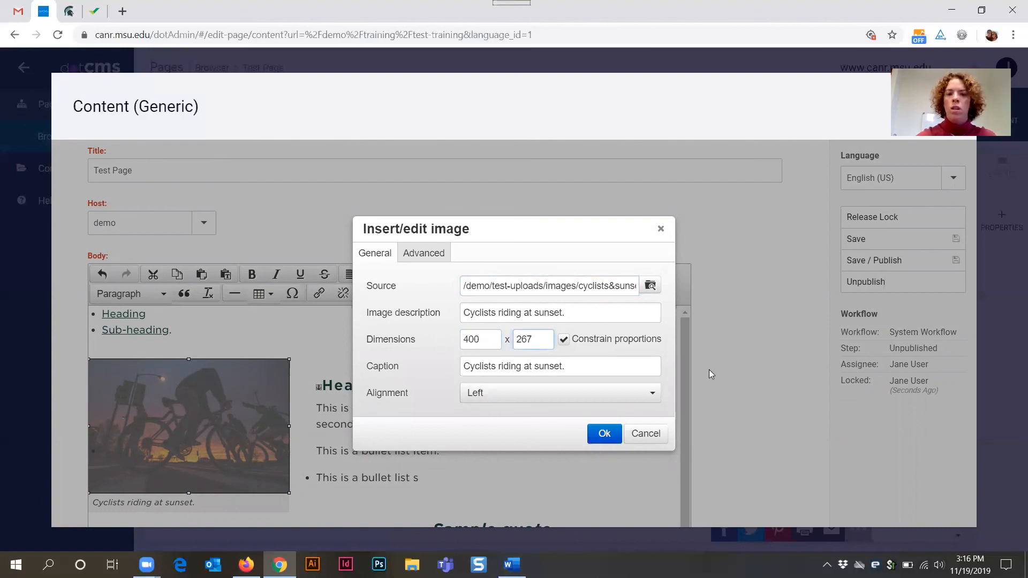
pyautogui.click(613, 441)
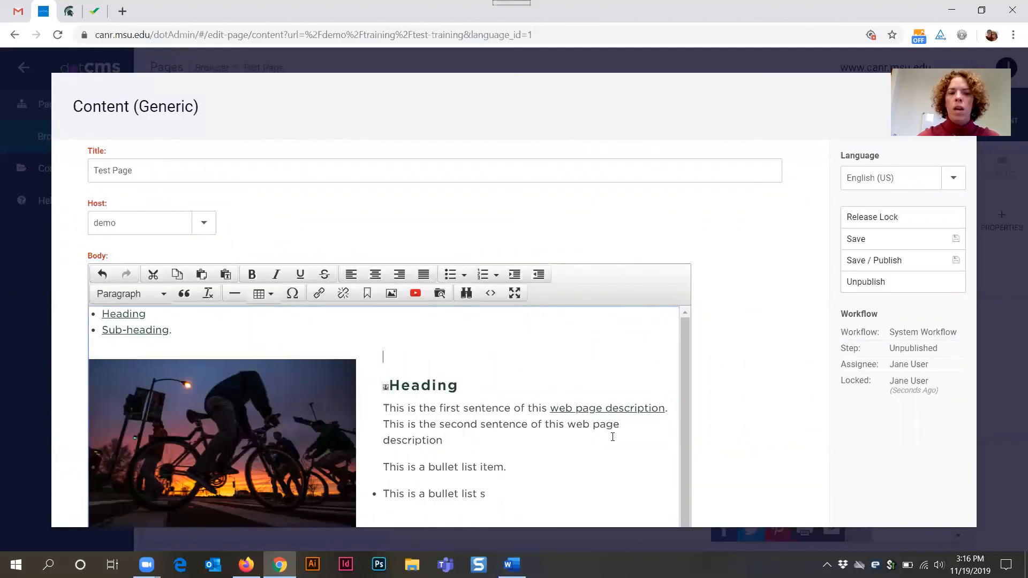
# - Delete the anchor marker in front of the Sub-heading and add an empty line above that heading
pyautogui.scroll(-1, 444, 387)
pyautogui.scroll(-2, 444, 387)
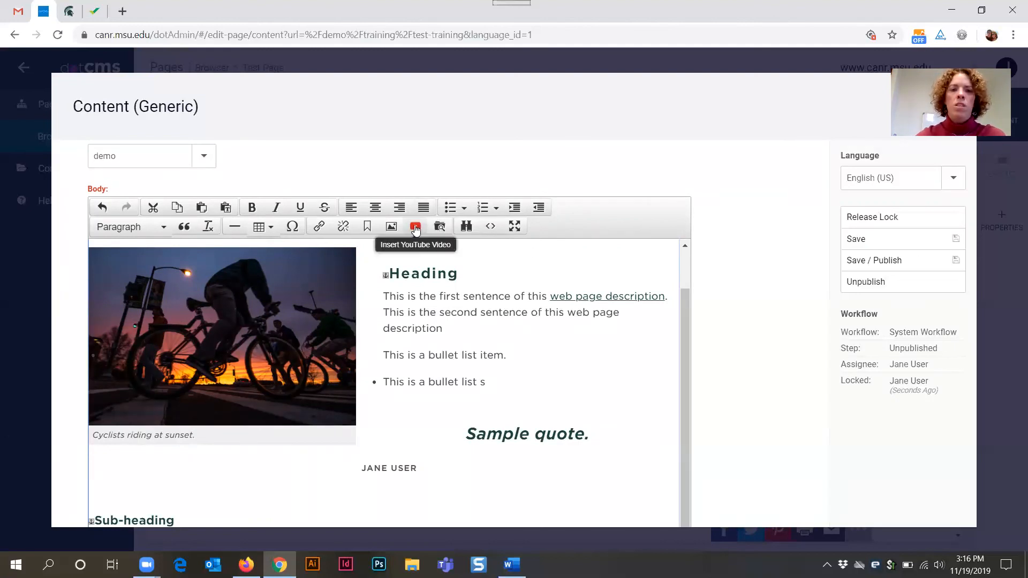
pyautogui.scroll(-1, 264, 471)
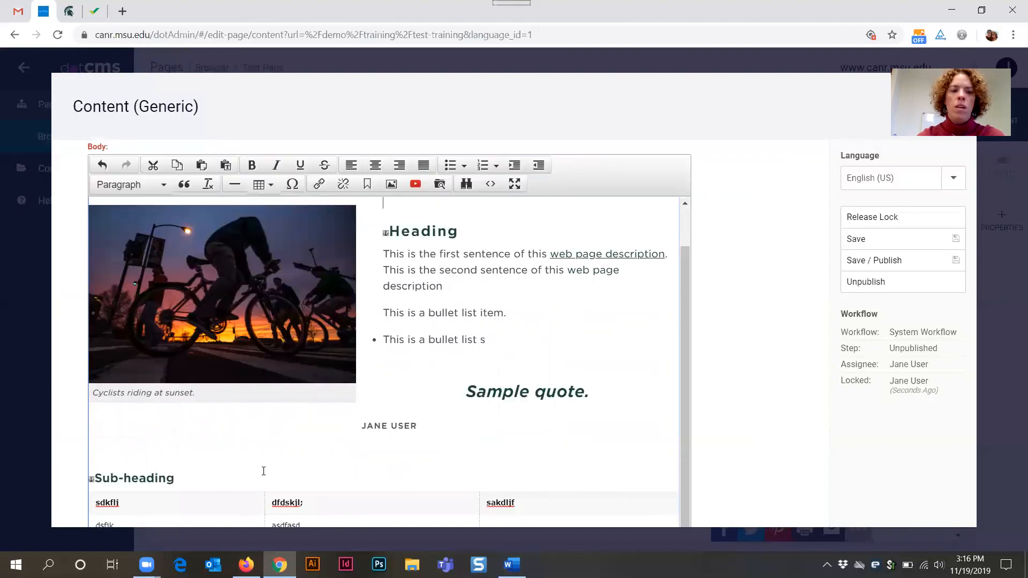
pyautogui.click(131, 431)
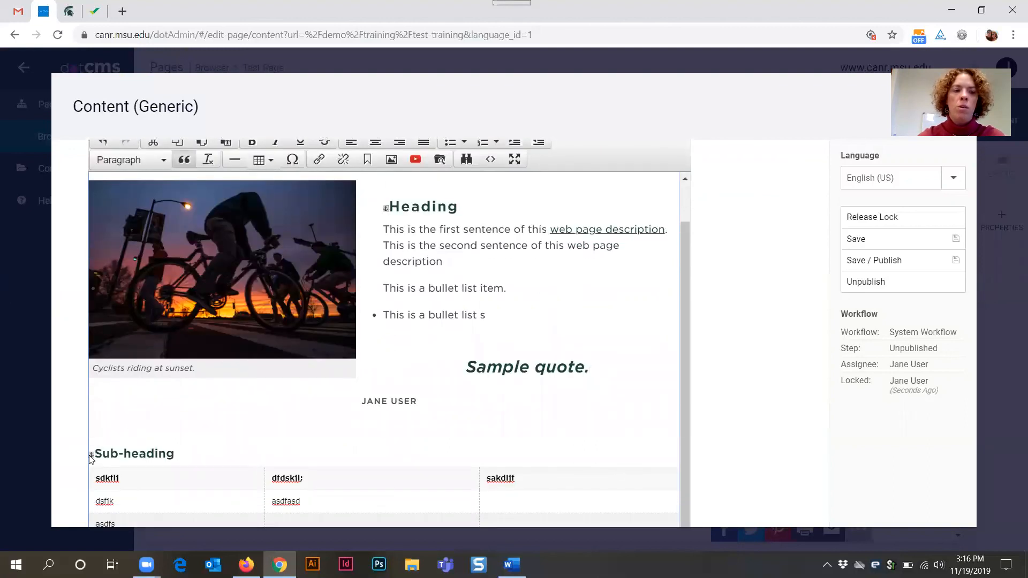
pyautogui.click(91, 454)
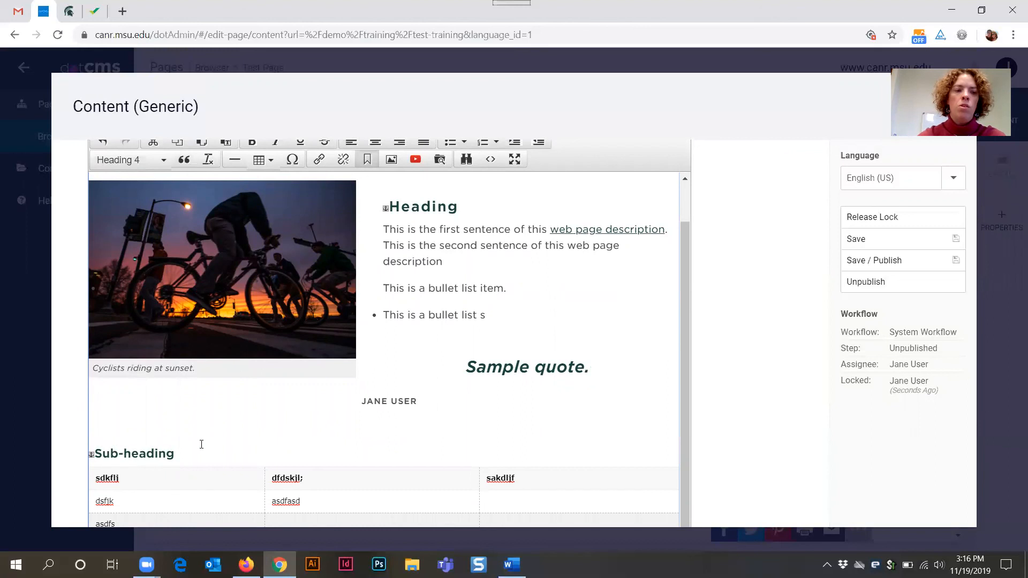
pyautogui.press('Delete')
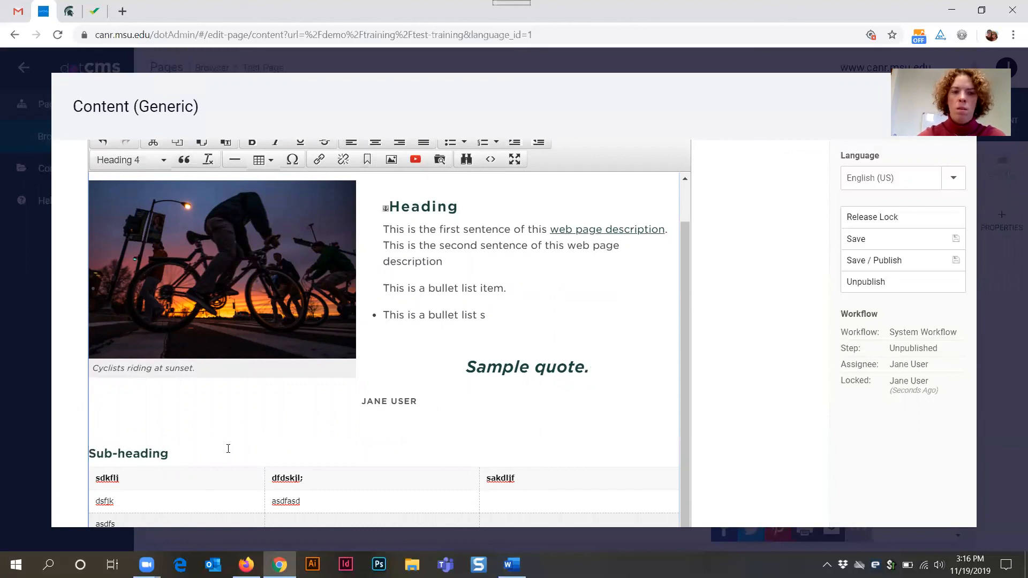
pyautogui.click(90, 450)
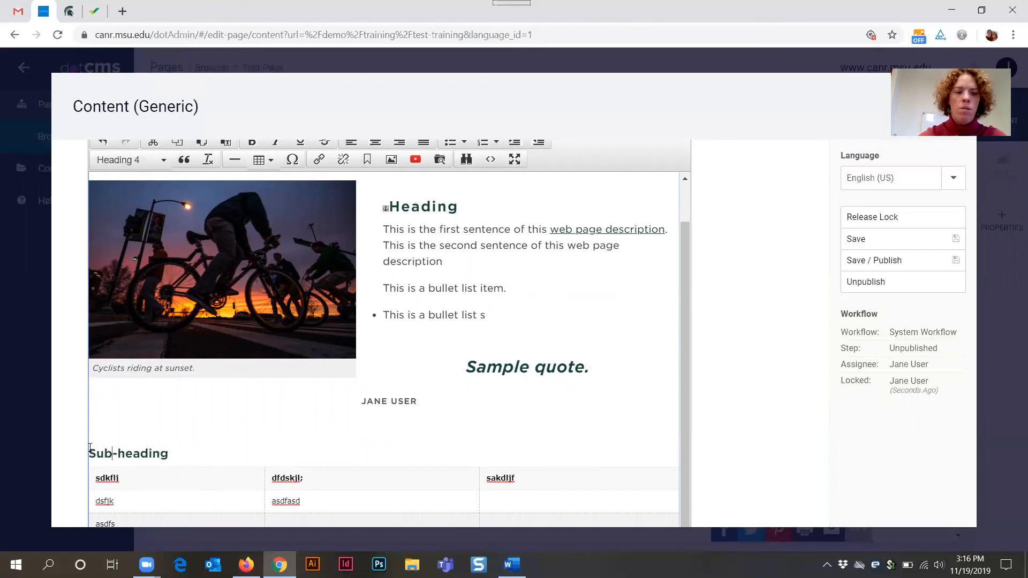
pyautogui.press('Return')
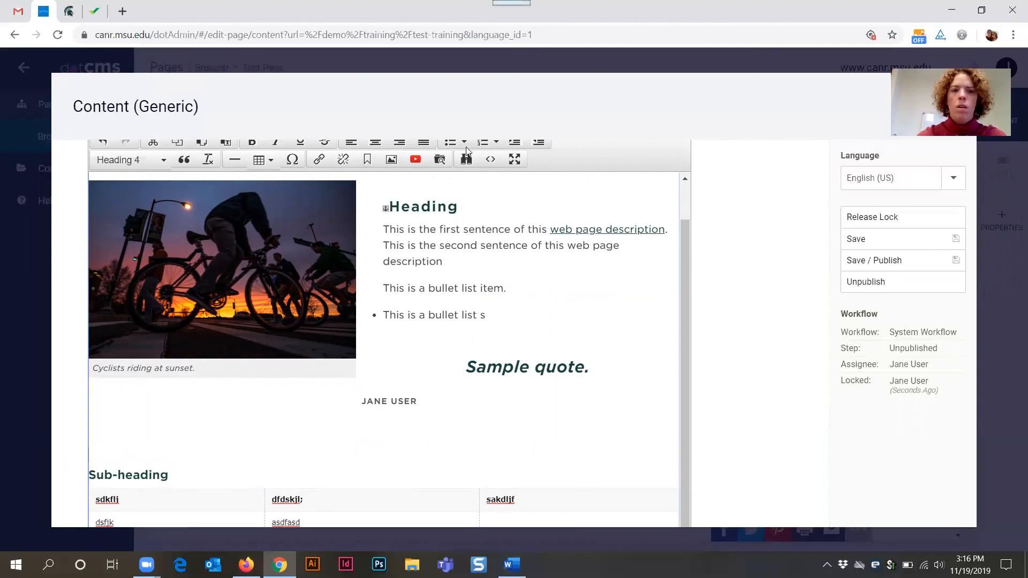
pyautogui.click(416, 161)
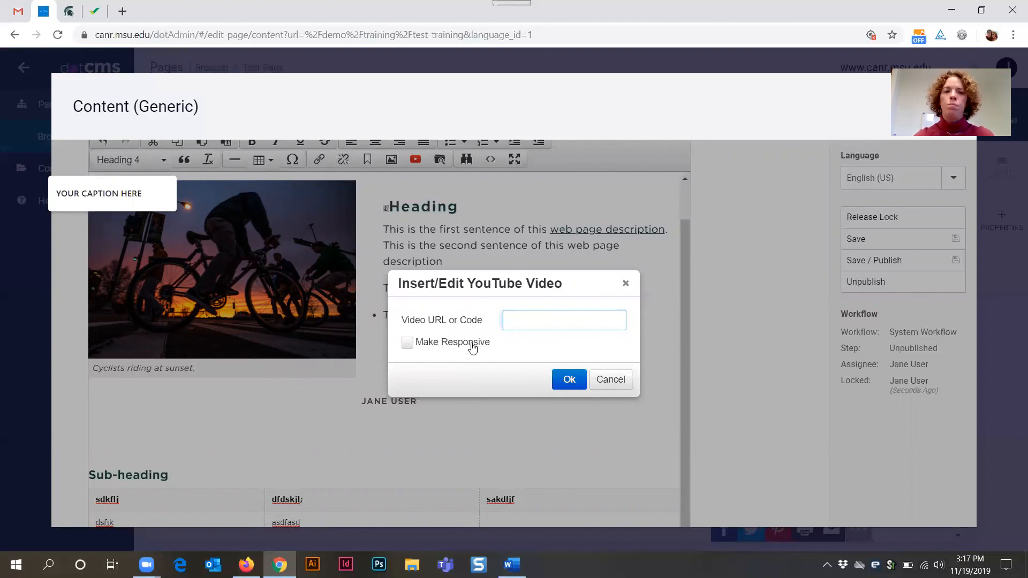
pyautogui.click(449, 345)
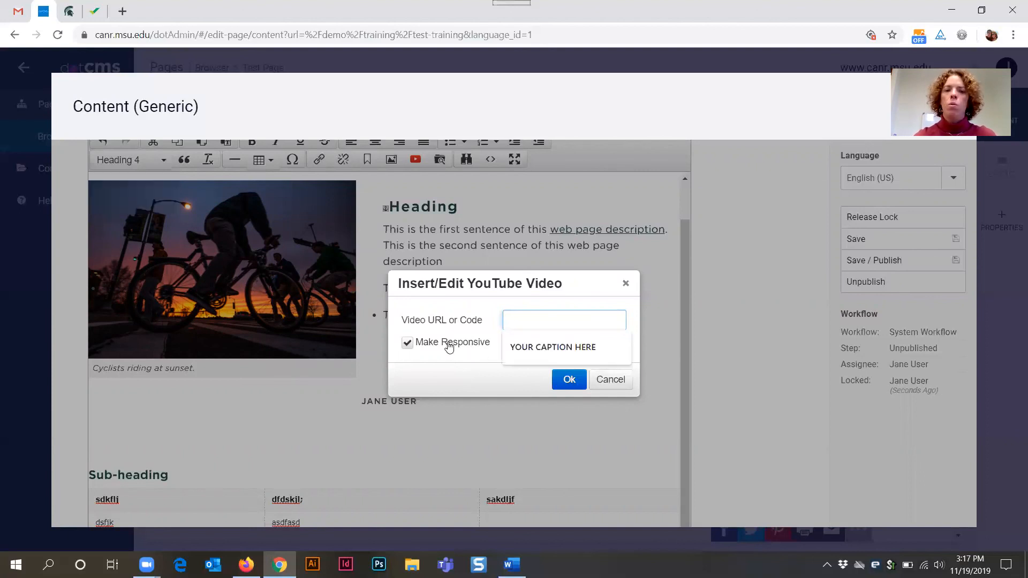
pyautogui.click(440, 346)
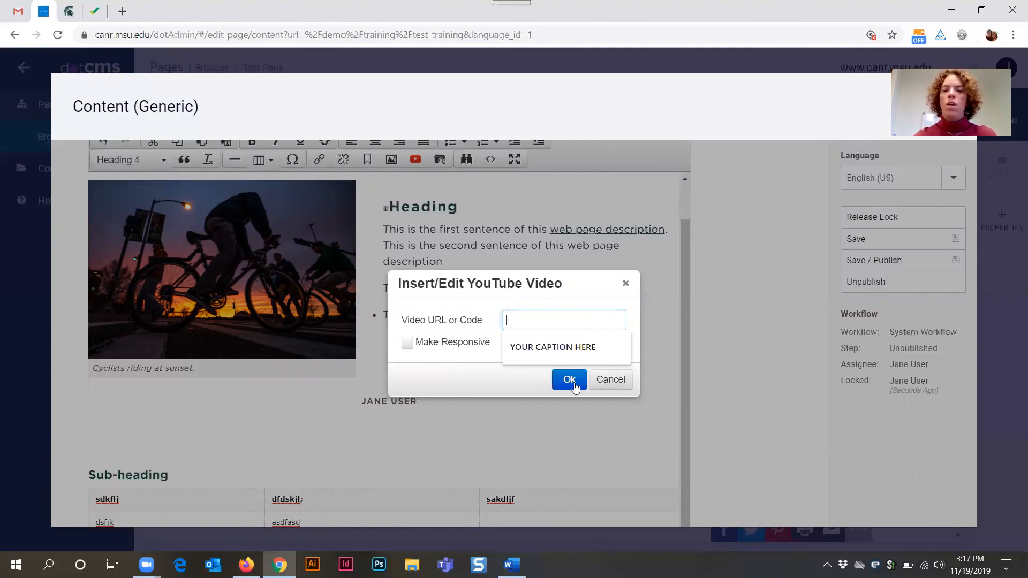
pyautogui.click(608, 381)
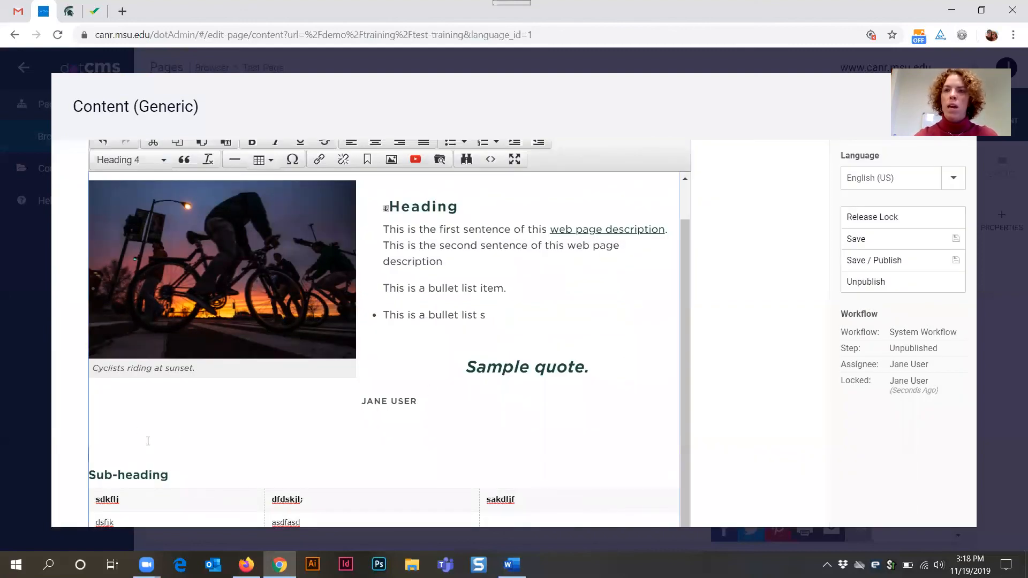
# - In the body's source code, add a line break after the web page description paragraph and apply it
pyautogui.click(490, 159)
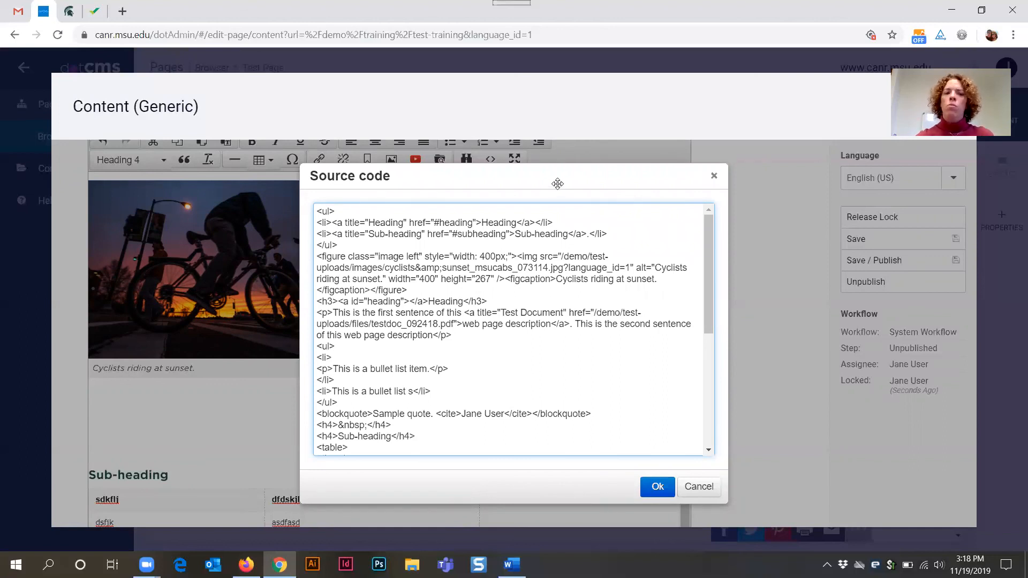
pyautogui.scroll(-5, 611, 381)
pyautogui.scroll(6, 611, 382)
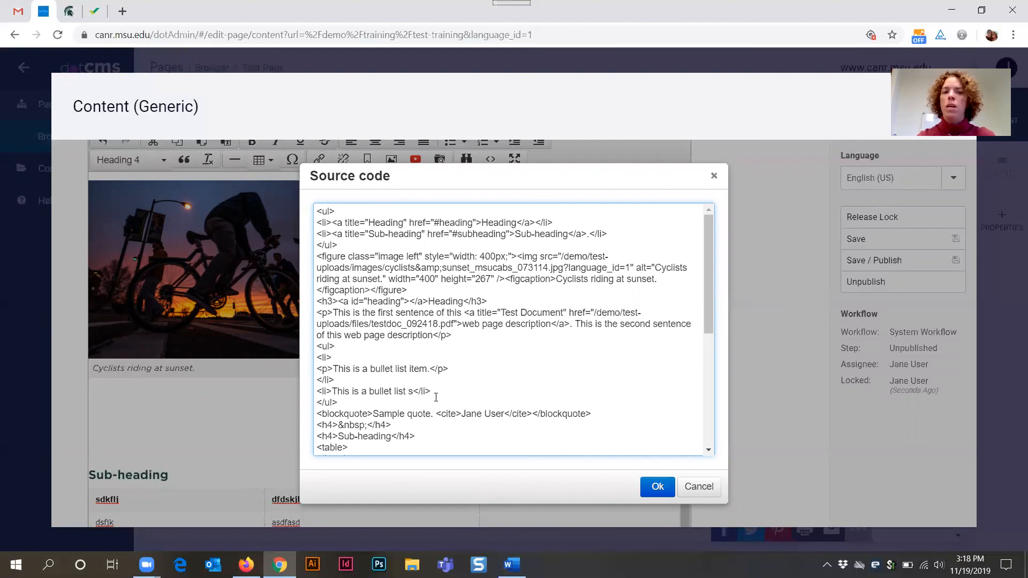
pyautogui.click(495, 336)
pyautogui.press('Return')
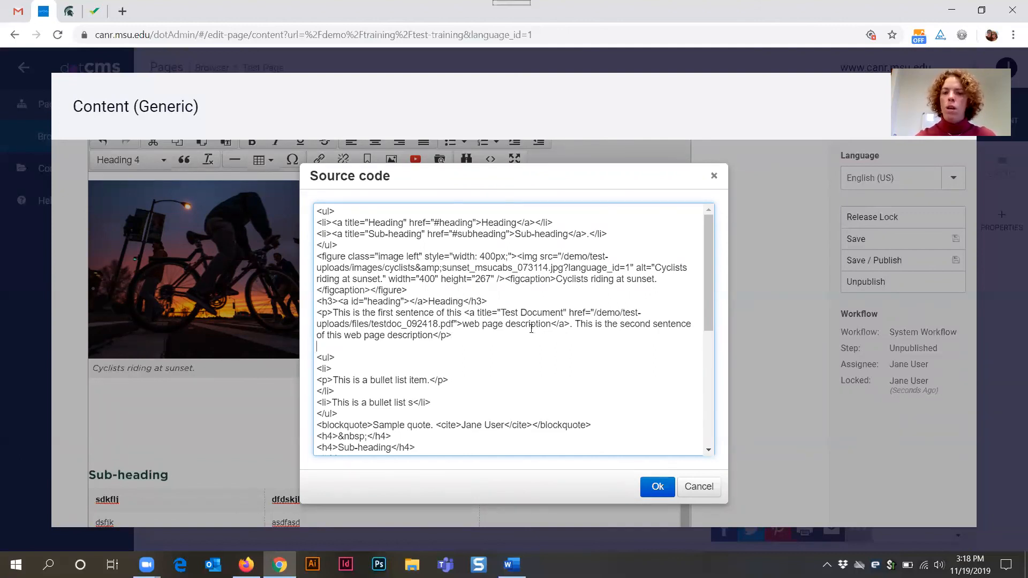
pyautogui.click(658, 487)
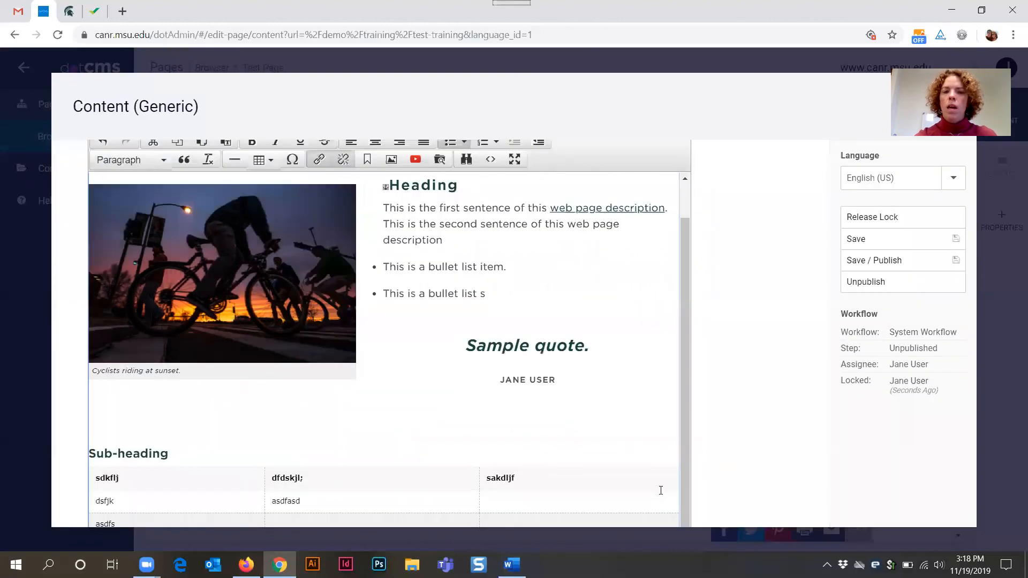
pyautogui.scroll(2, 666, 333)
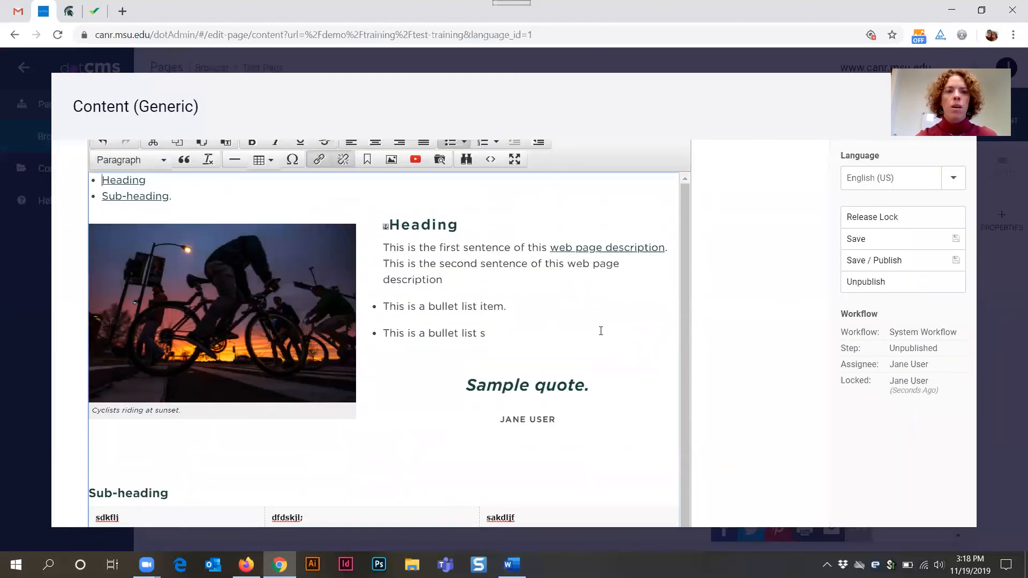
pyautogui.scroll(3, 663, 330)
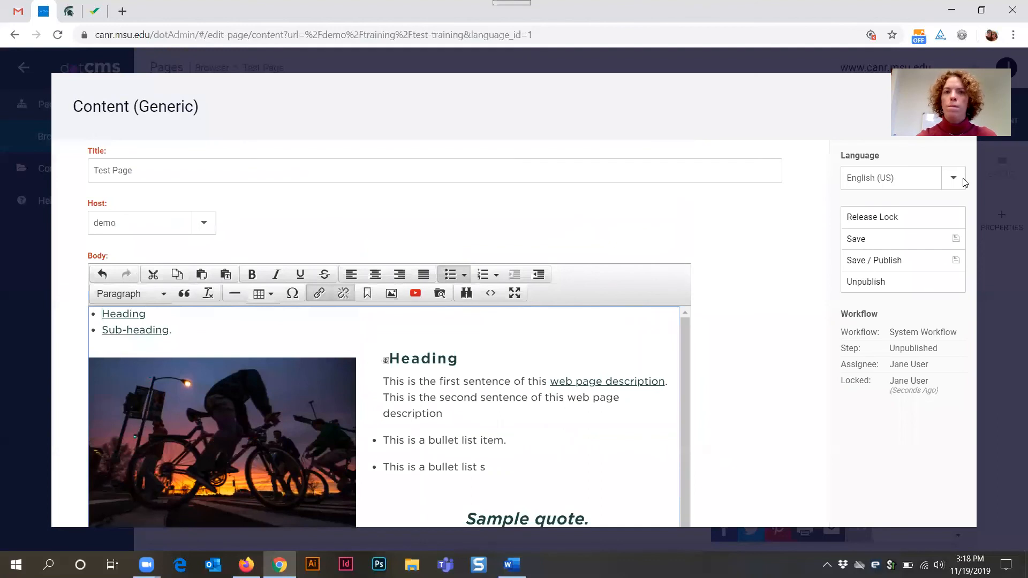